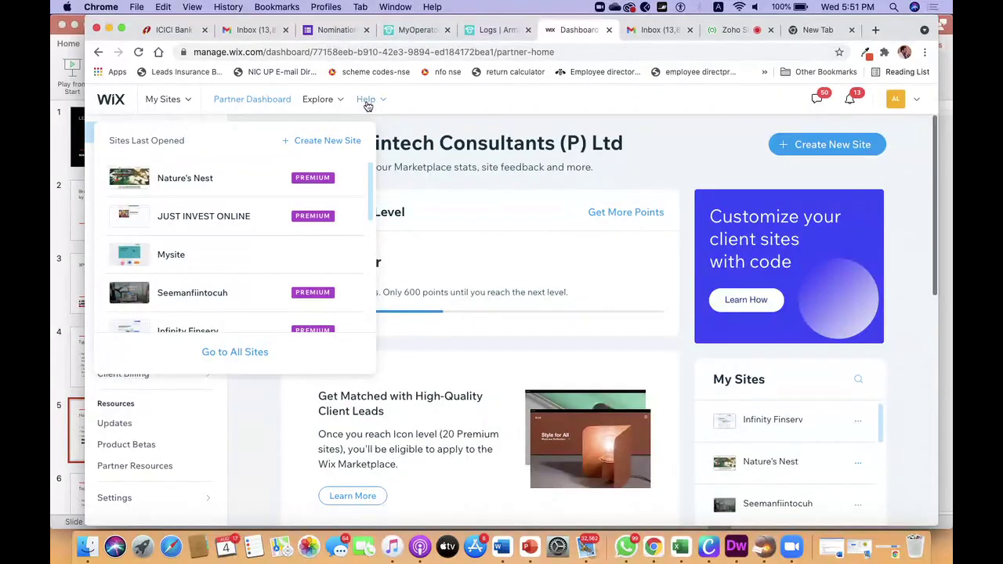
- Choose Create New Site from the My Sites menu in Wix
{"action": "left_click", "coordinate": [320, 141]}
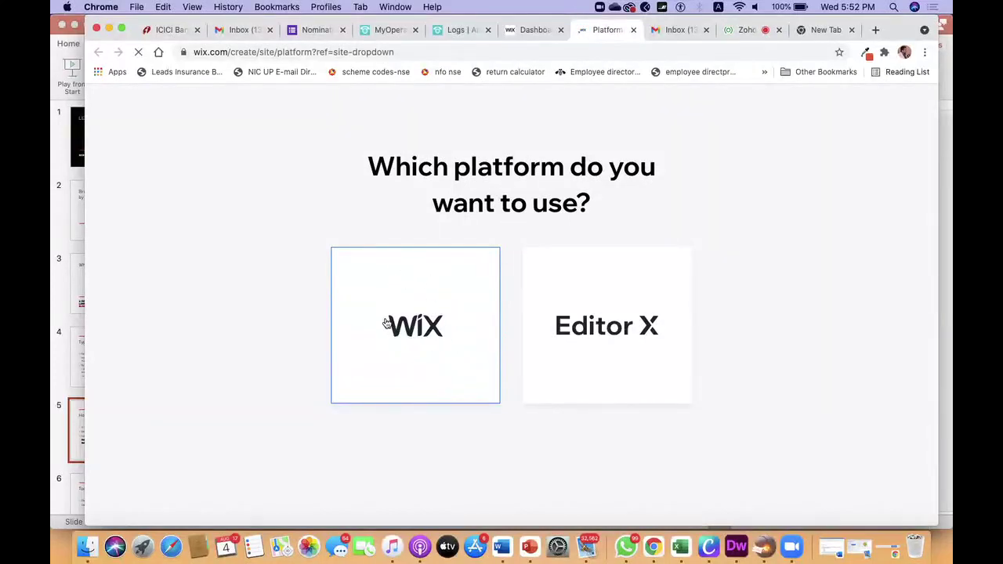
- Pick Editor X as the platform and Blog as the kind of website
{"action": "left_click", "coordinate": [542, 268]}
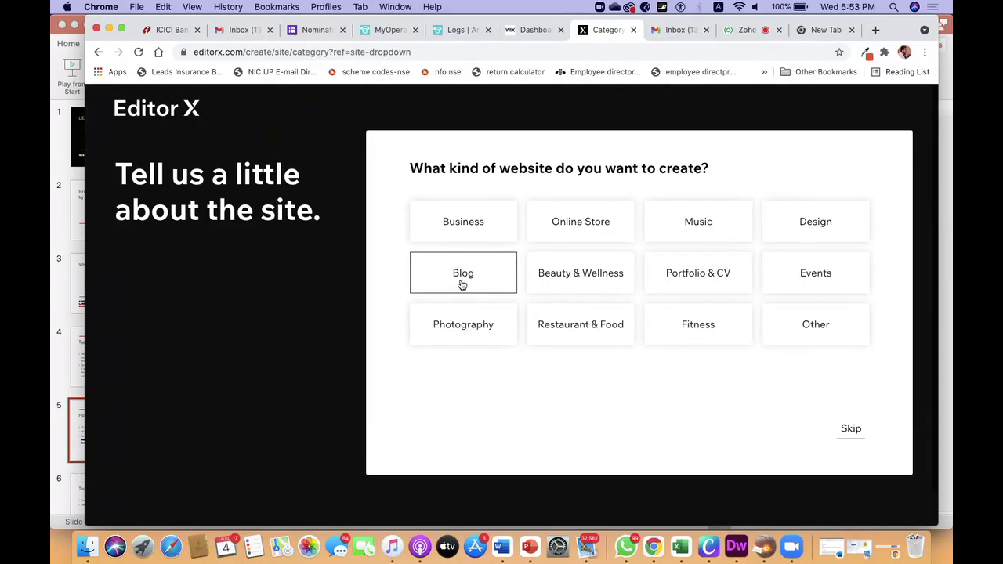
{"action": "left_click", "coordinate": [463, 286]}
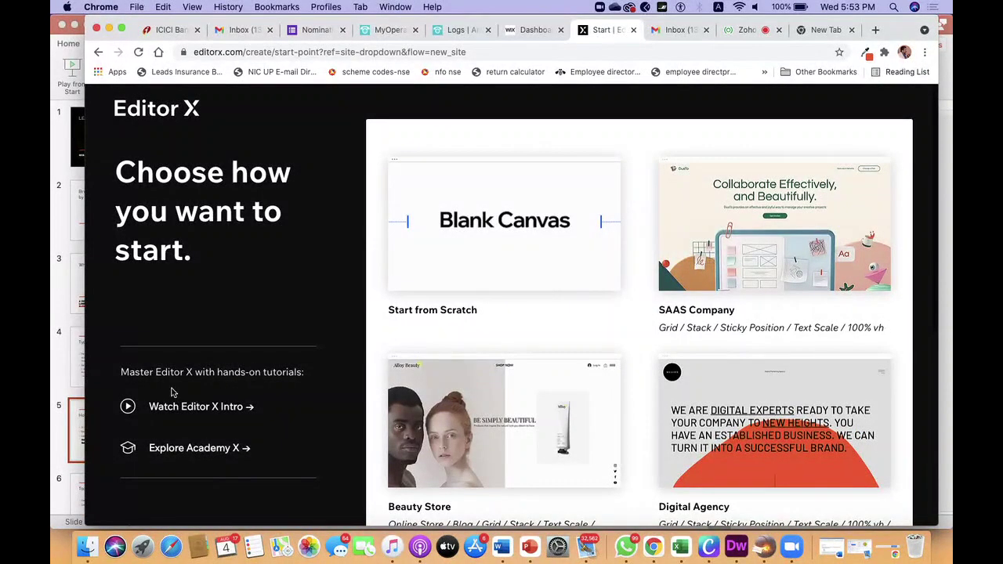
{"action": "left_click_drag", "start_coordinate": [306, 377], "coordinate": [122, 368]}
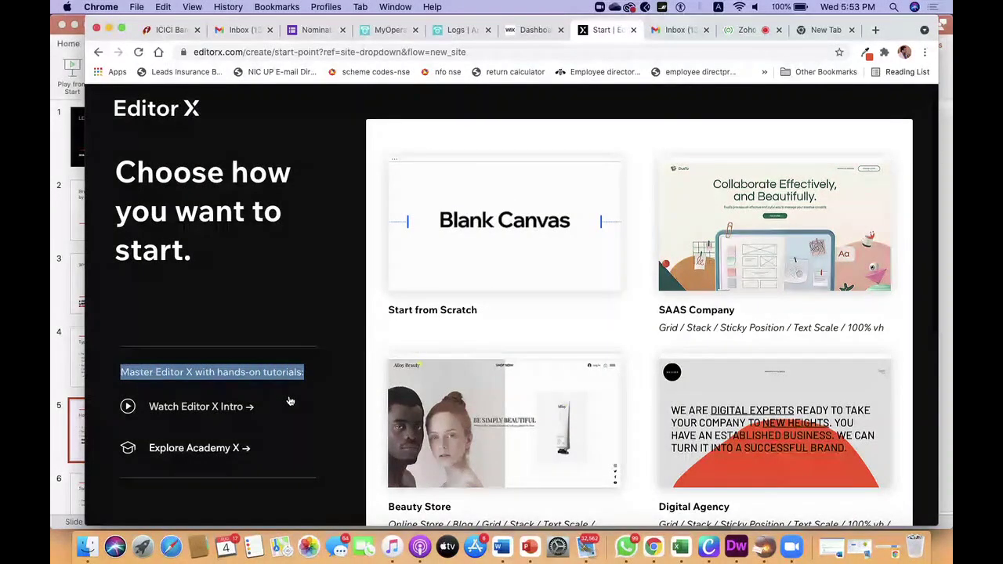
{"action": "mouse_move", "coordinate": [454, 262]}
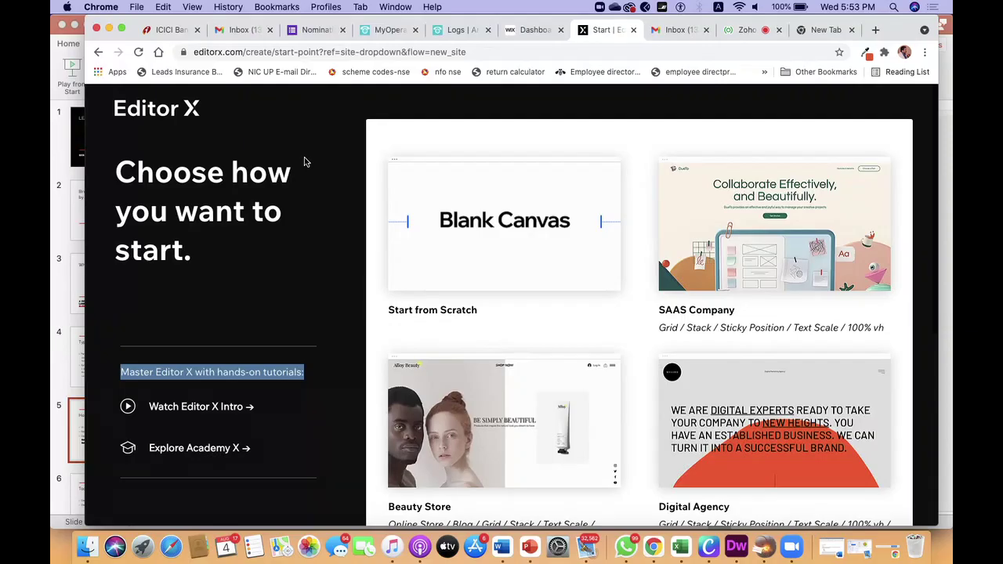
{"action": "mouse_move", "coordinate": [519, 226]}
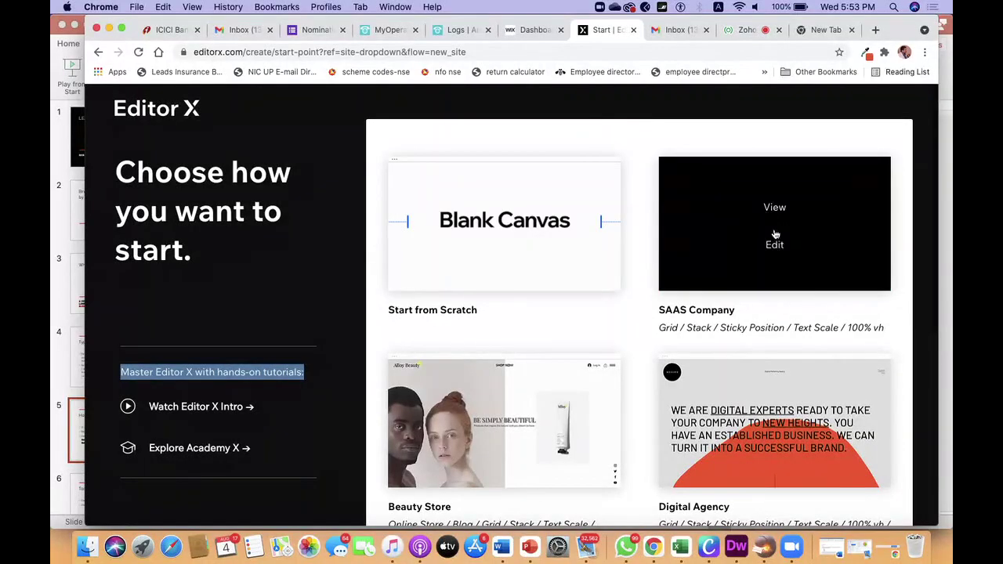
{"action": "scroll", "coordinate": [776, 240], "scroll_direction": "down", "scroll_amount": 5}
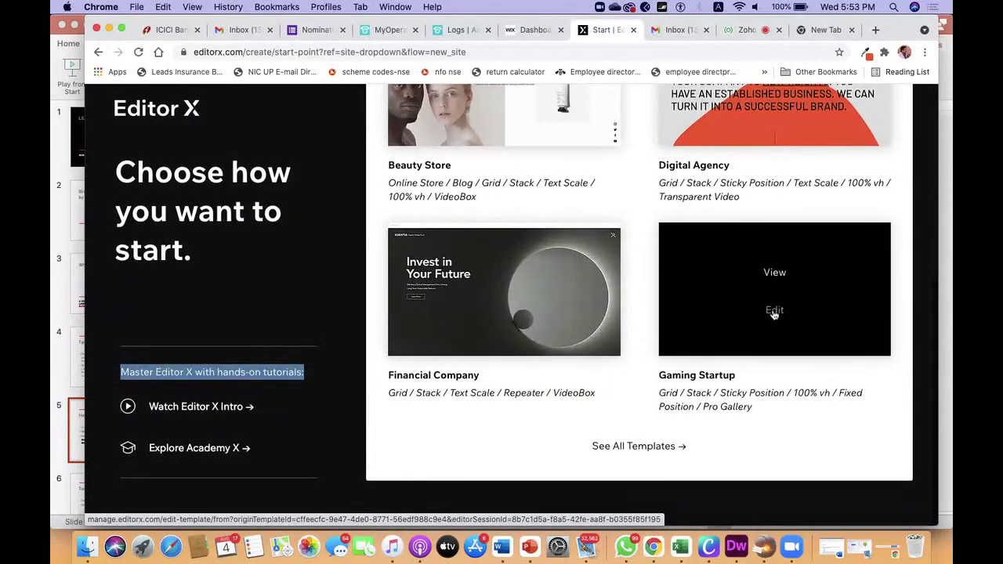
{"action": "scroll", "coordinate": [774, 313], "scroll_direction": "up", "scroll_amount": 5}
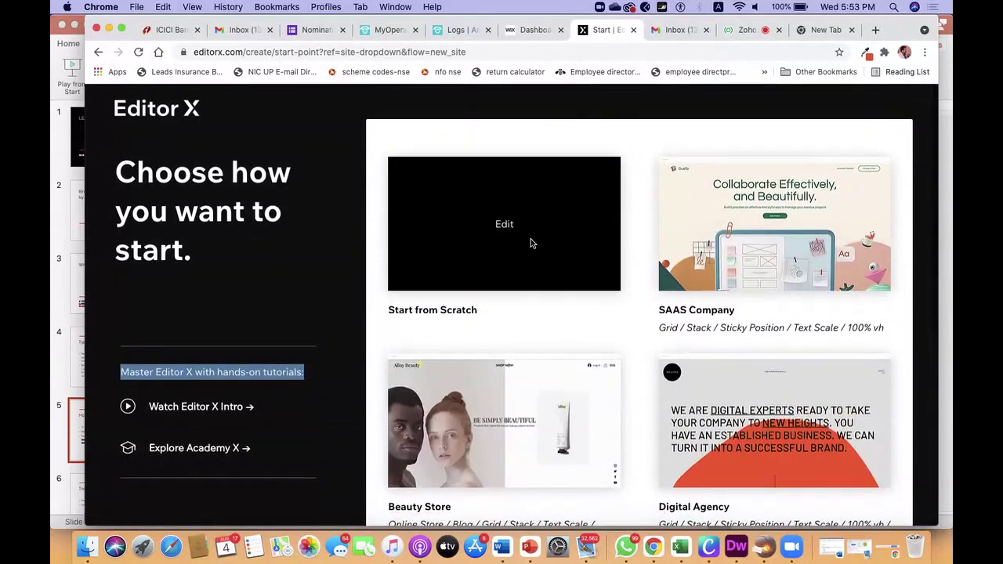
- Open a blank Start from Scratch site in Editor X, then return to PowerPoint
{"action": "left_click", "coordinate": [506, 227]}
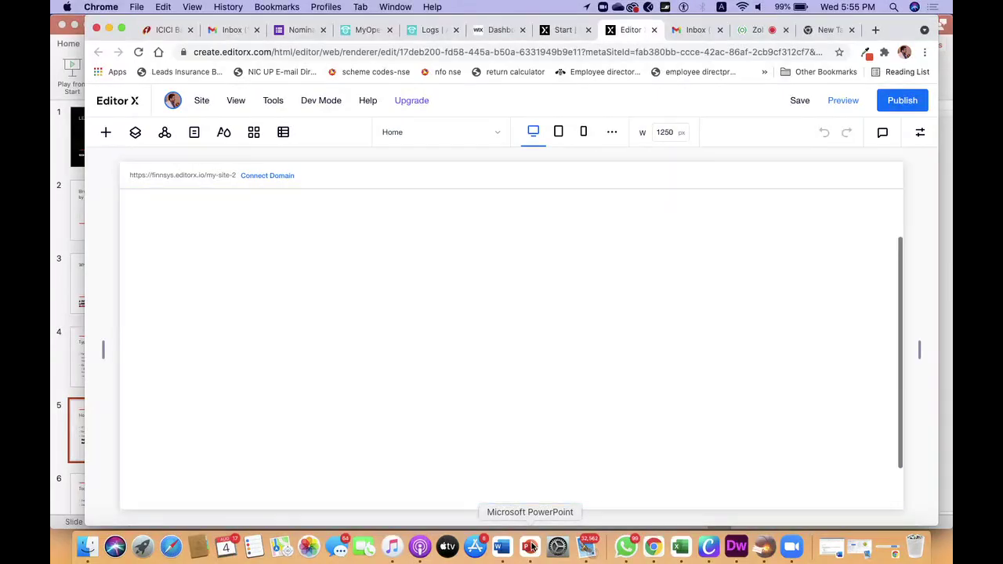
{"action": "left_click", "coordinate": [531, 546]}
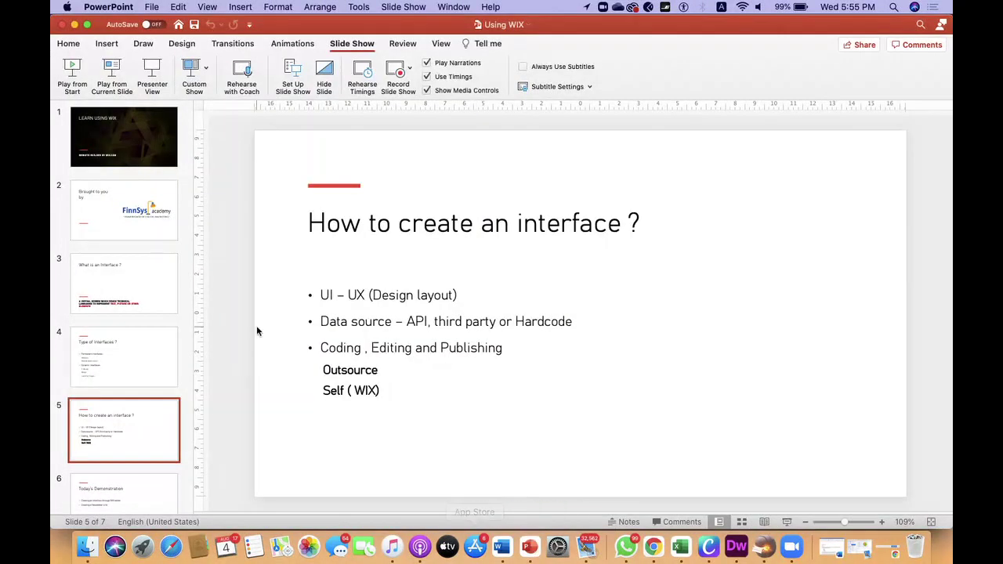
- Go to the empty slide 7 and title it '14 page Newsletter'
{"action": "scroll", "coordinate": [121, 466], "scroll_direction": "down", "scroll_amount": 3}
{"action": "left_click", "coordinate": [110, 470]}
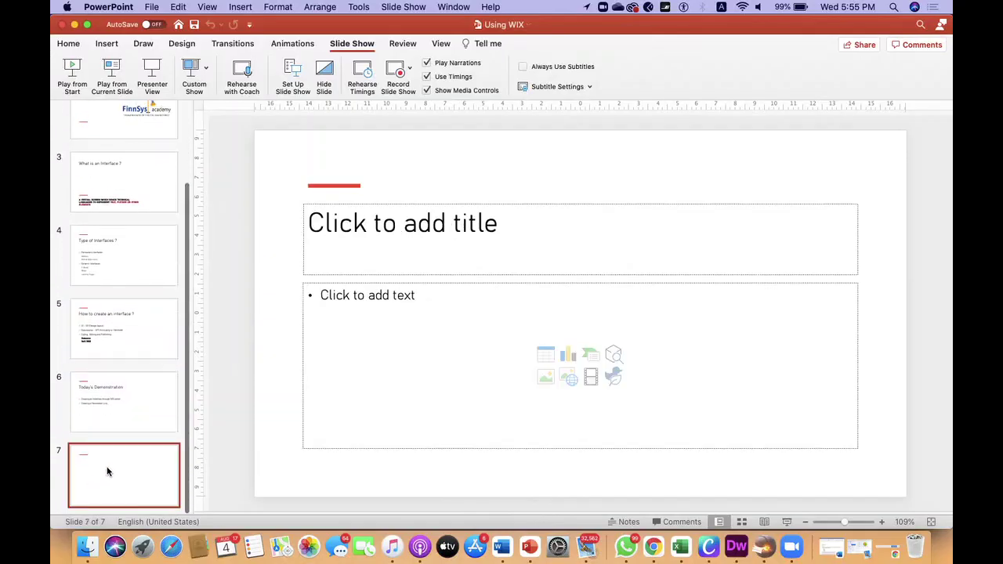
{"action": "left_click", "coordinate": [365, 245]}
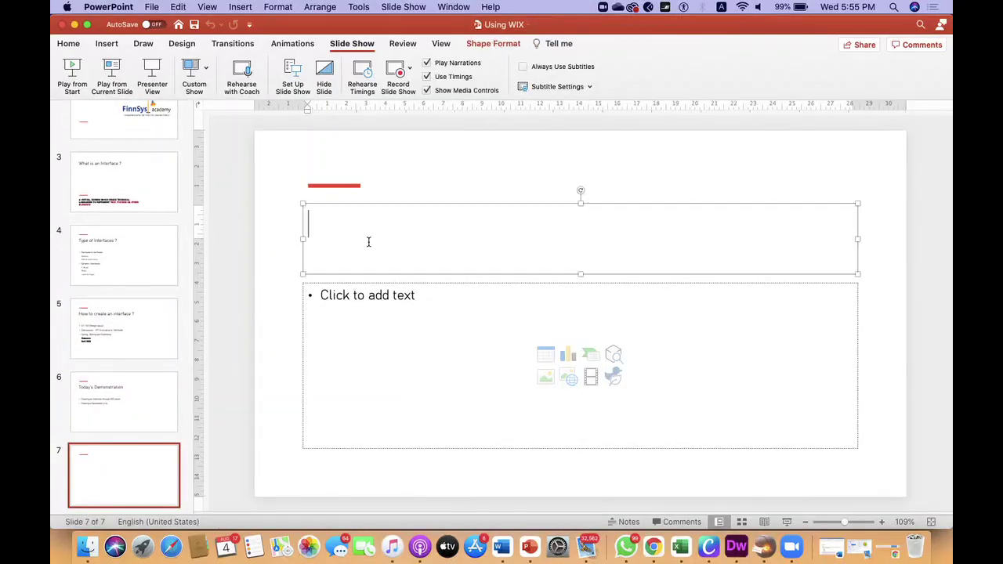
{"action": "type", "text": "14 page "}
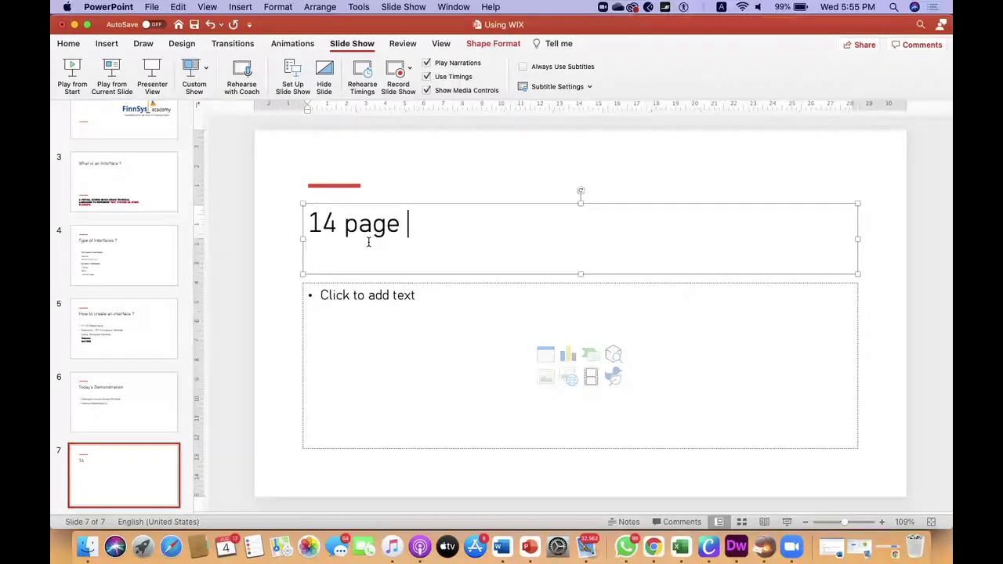
{"action": "type", "text": "Newsletter"}
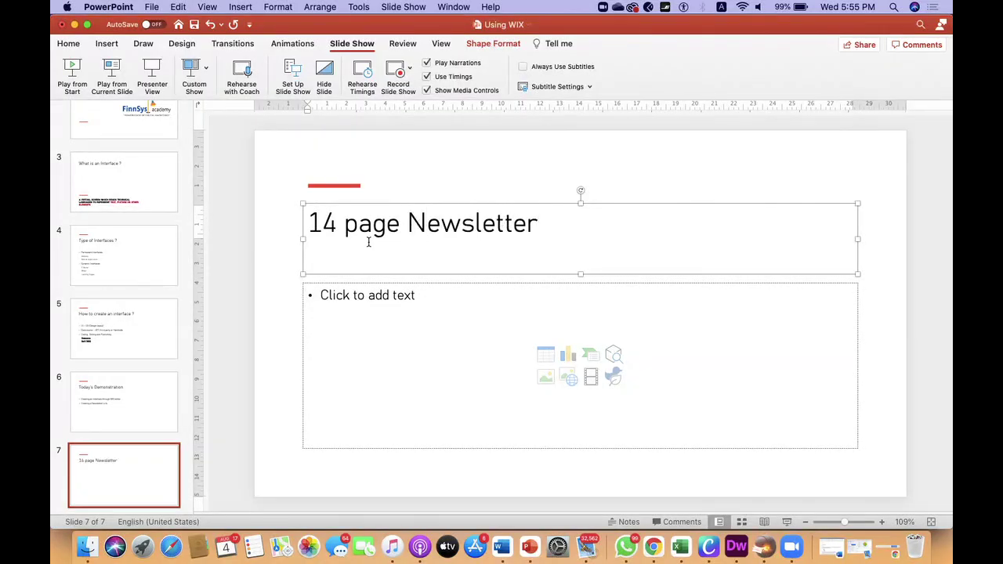
- Add the bullet 'Option 1 : Buy a Newsletter from Finnsys ( in PDF or JPG)'
{"action": "left_click", "coordinate": [360, 298]}
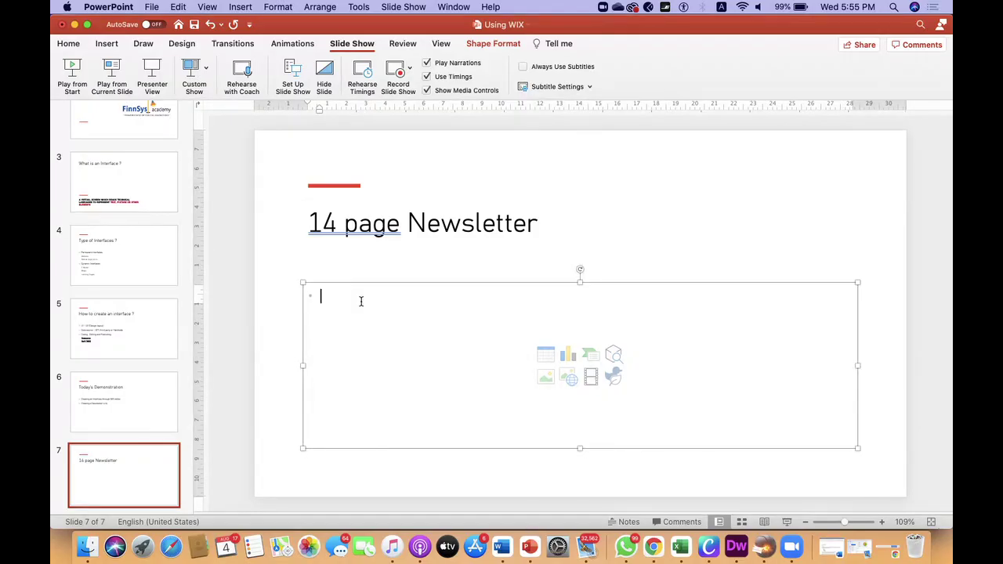
{"action": "type", "text": "Option 1"}
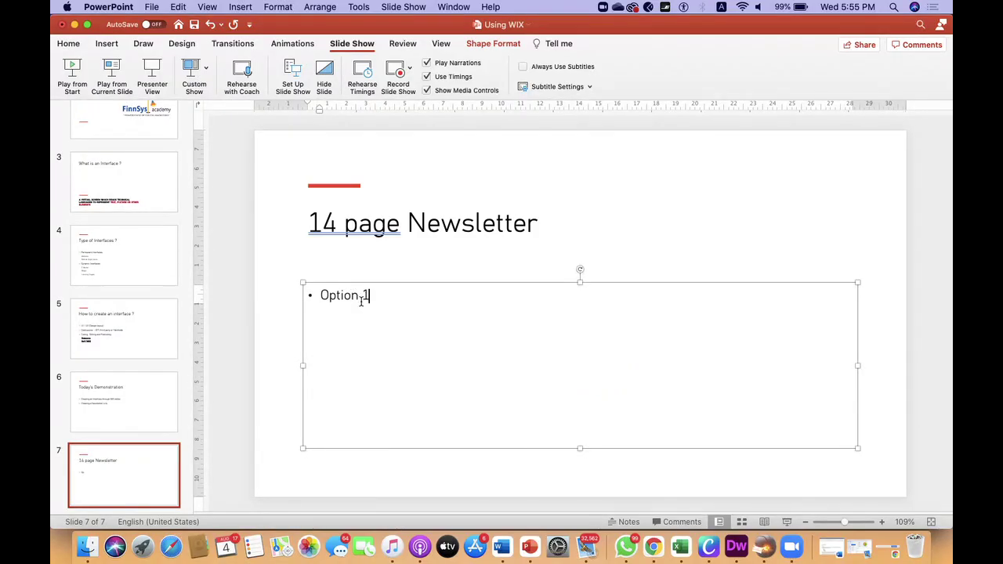
{"action": "type", "text": " : Buy a Newslette"}
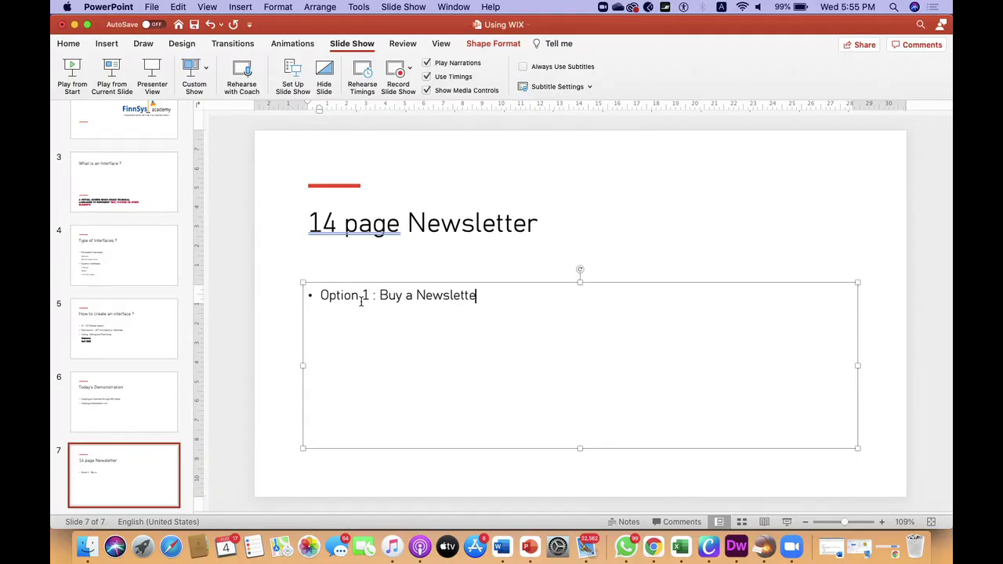
{"action": "type", "text": "r from "}
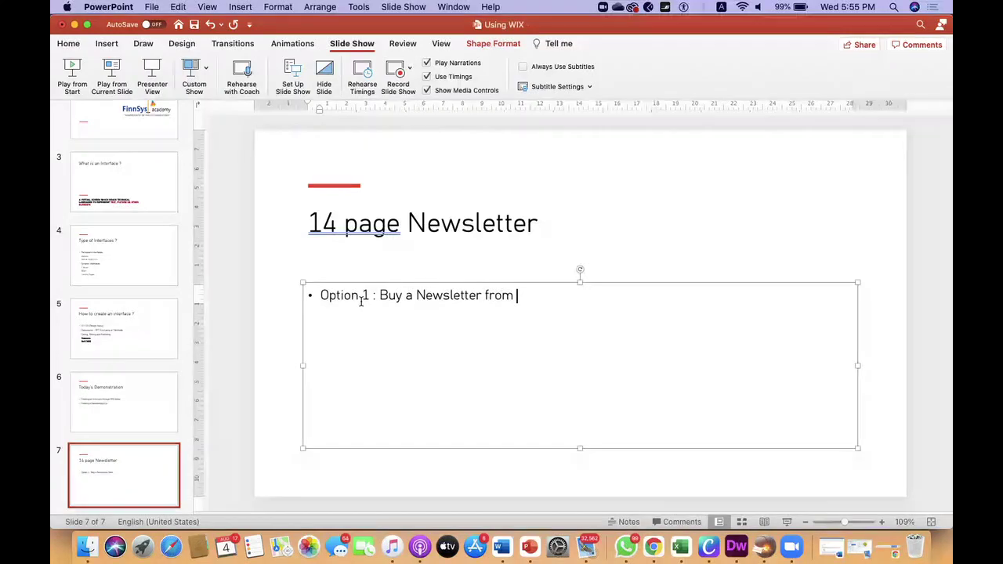
{"action": "type", "text": "Finnsys "}
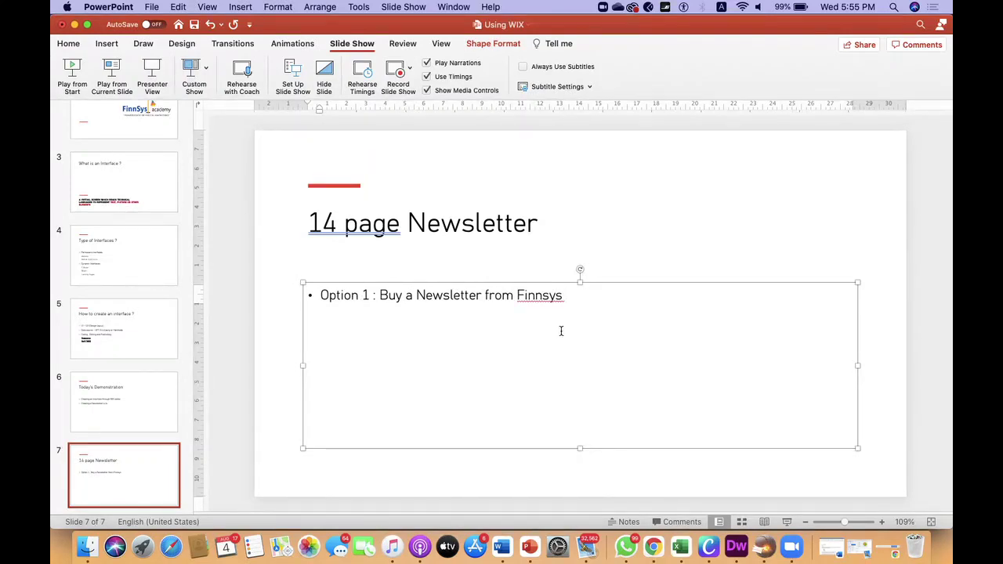
{"action": "type", "text": "( in P"}
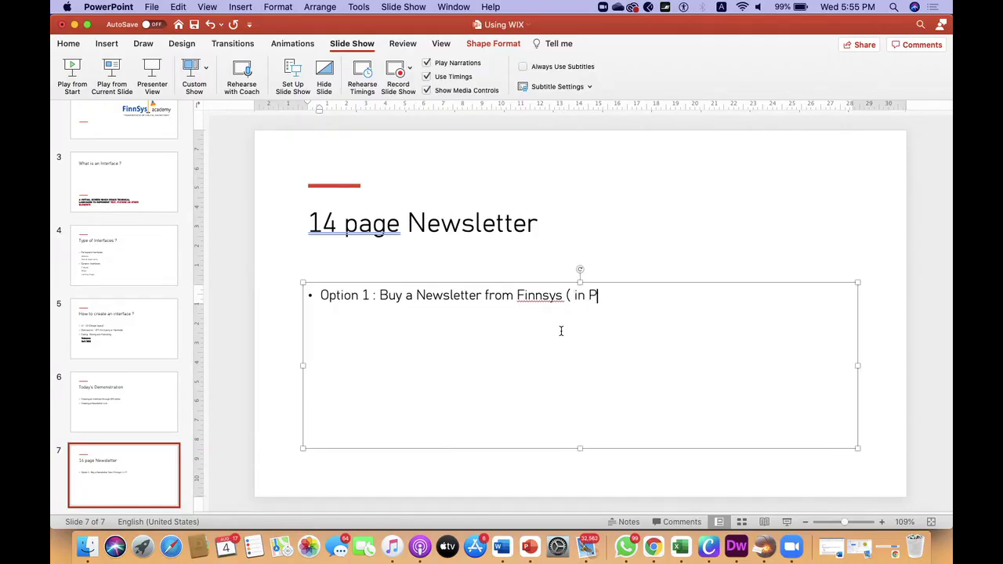
{"action": "type", "text": "DF)"}
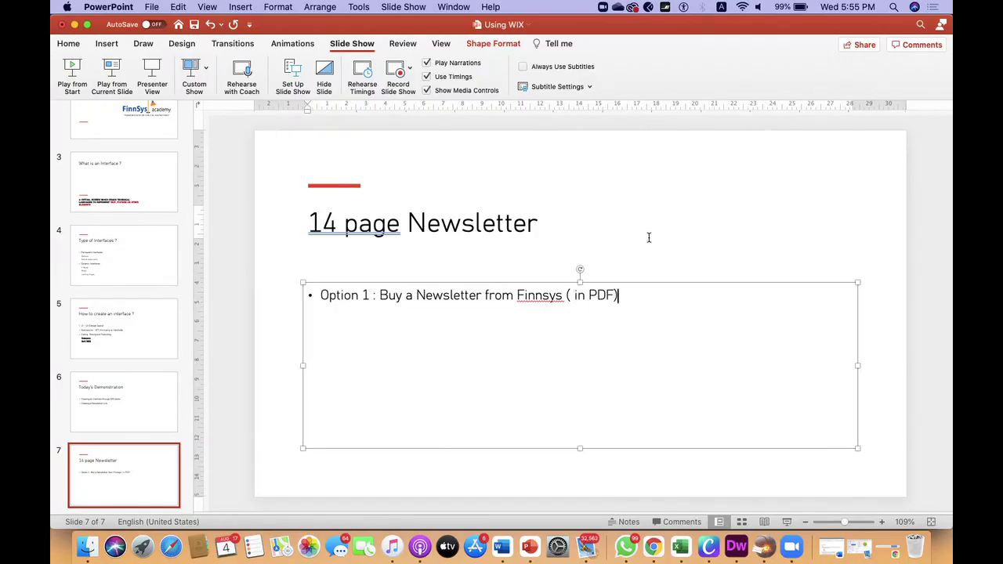
{"action": "left_click", "coordinate": [647, 237]}
{"action": "left_click", "coordinate": [636, 300]}
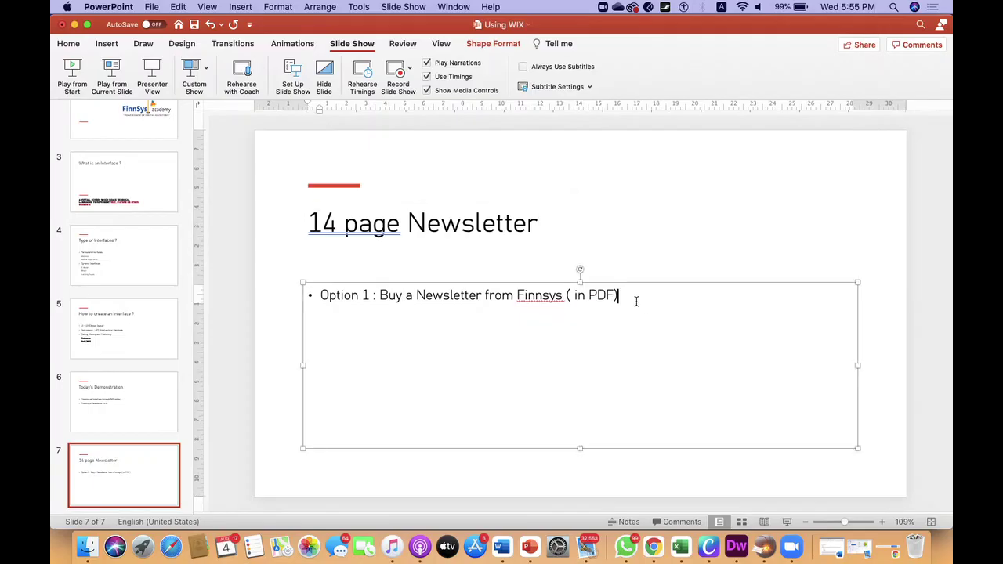
{"action": "key", "text": "BackSpace"}
{"action": "type", "text": "or "}
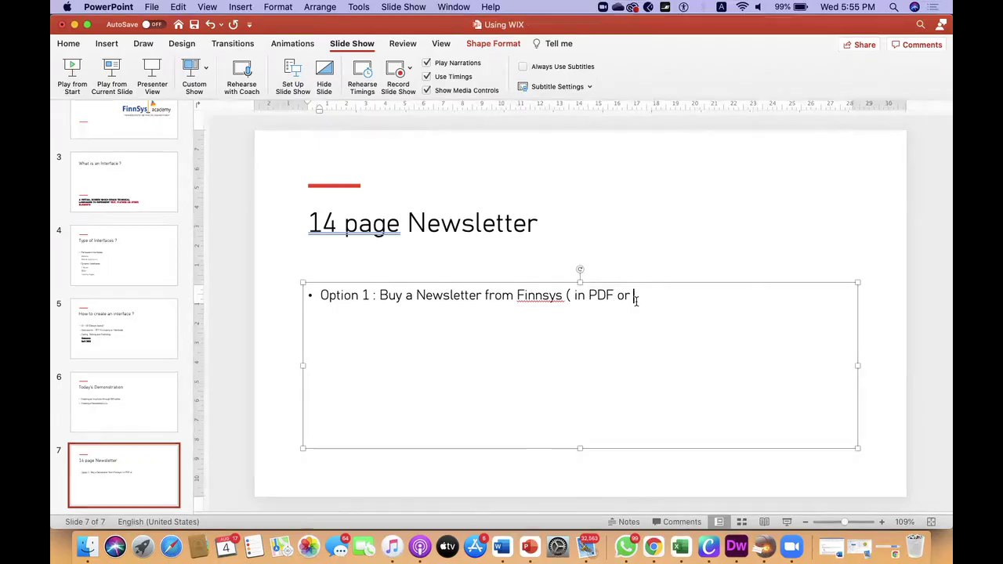
{"action": "type", "text": "JPG"}
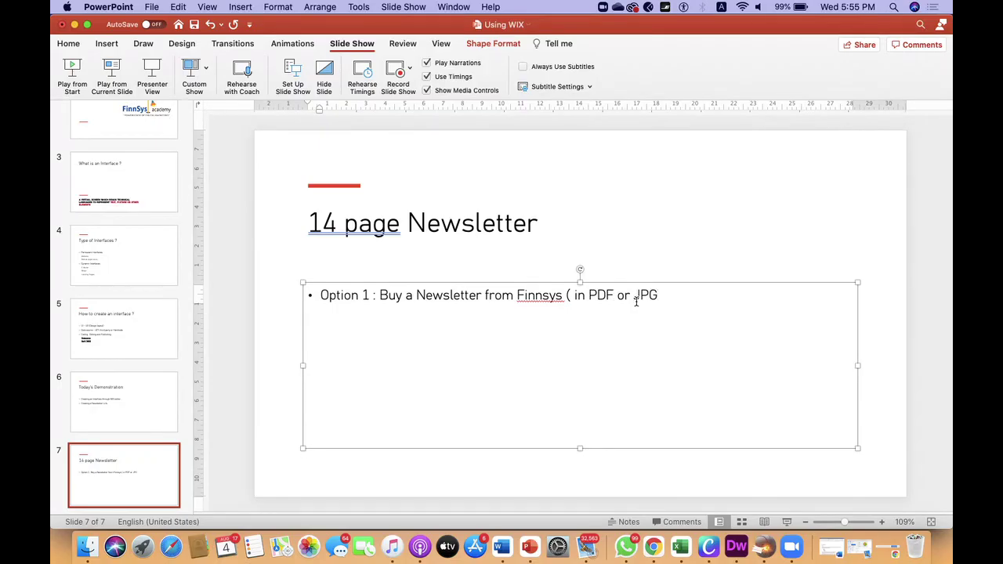
{"action": "type", "text": ")"}
{"action": "left_click", "coordinate": [379, 295]}
{"action": "left_click_drag", "start_coordinate": [406, 223], "coordinate": [548, 226]}
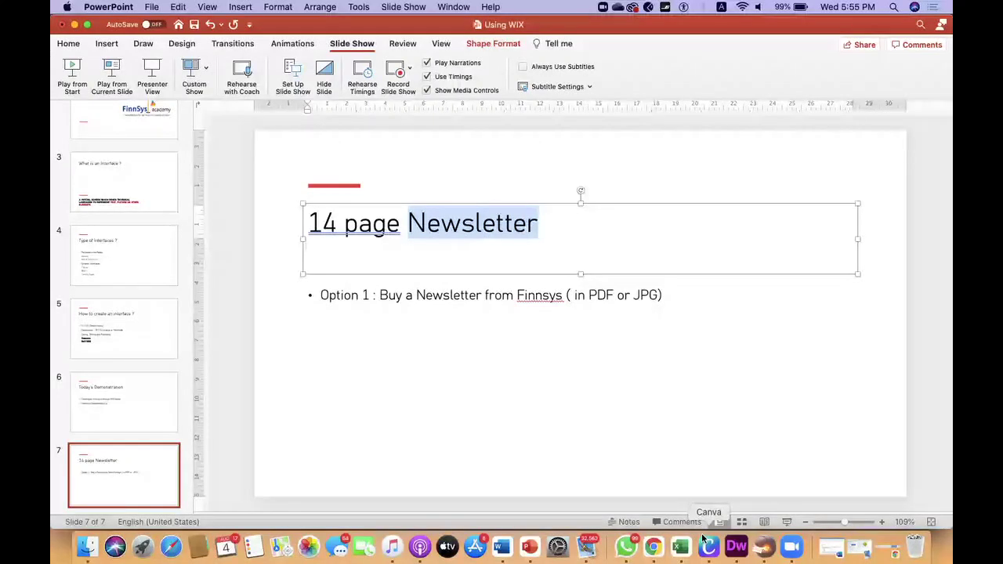
- Browse the iCloud Drive files in Finder, then switch over to Canva
{"action": "key", "text": "super+Tab"}
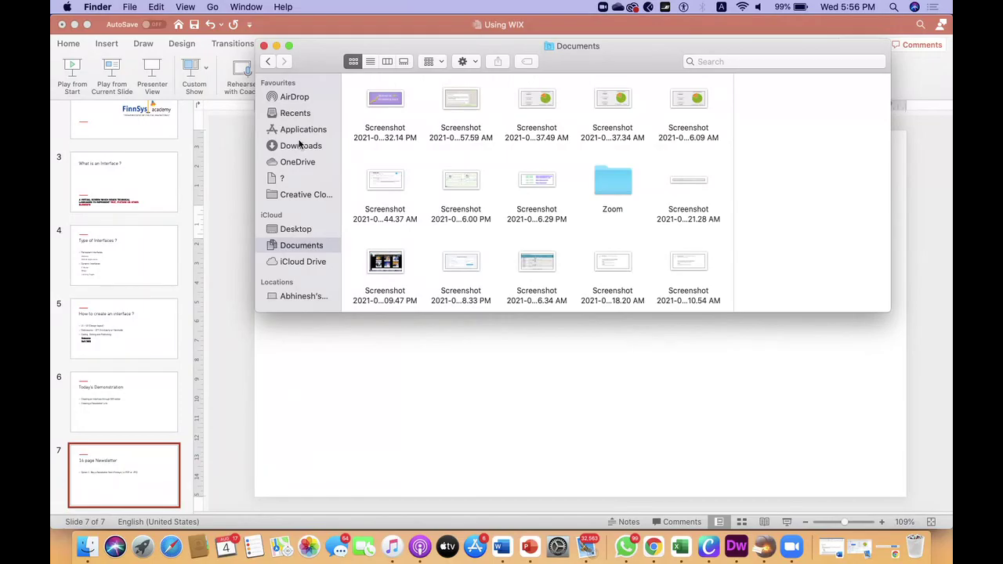
{"action": "left_click", "coordinate": [302, 260]}
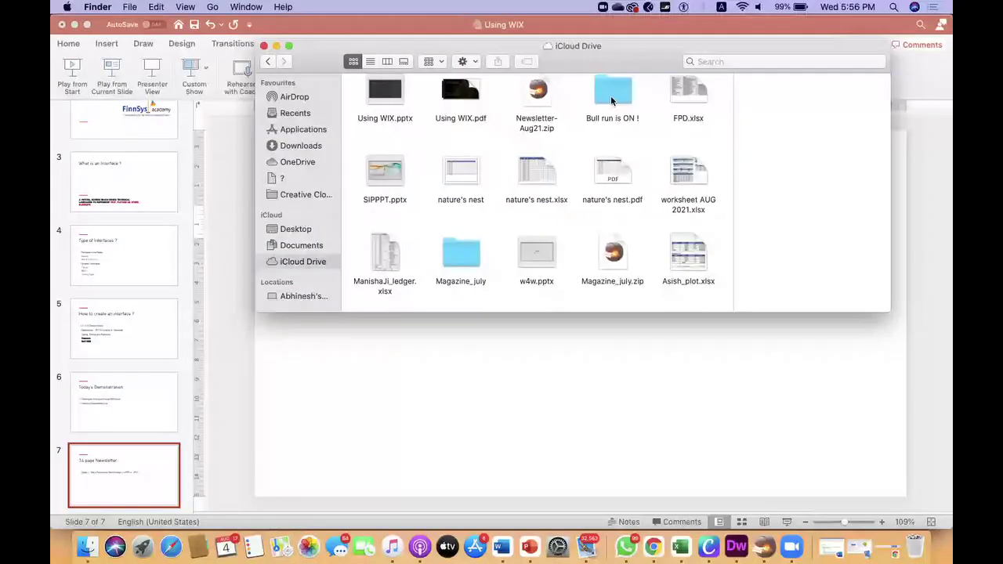
{"action": "left_click", "coordinate": [619, 408]}
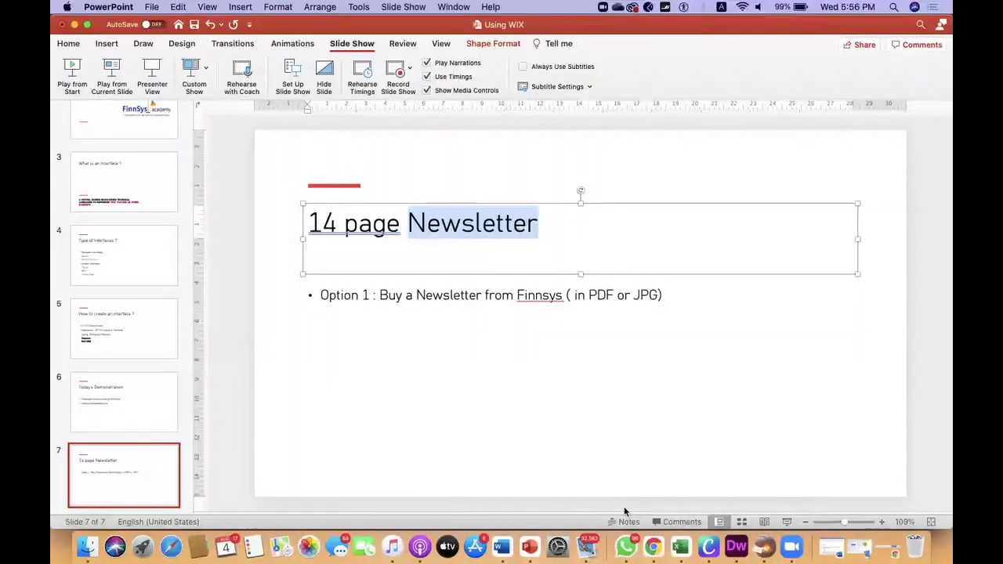
{"action": "left_click", "coordinate": [709, 547]}
- Zoom the newsletter to 100% and scroll through its pages from the cover banner onward
{"action": "scroll", "coordinate": [459, 254], "scroll_direction": "down", "scroll_amount": 6}
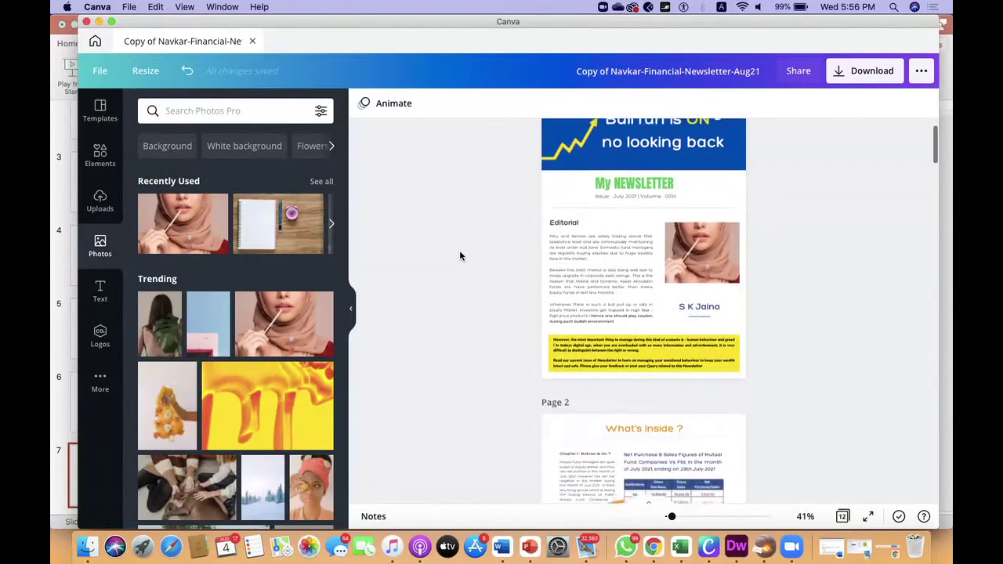
{"action": "scroll", "coordinate": [460, 255], "scroll_direction": "down", "scroll_amount": 20}
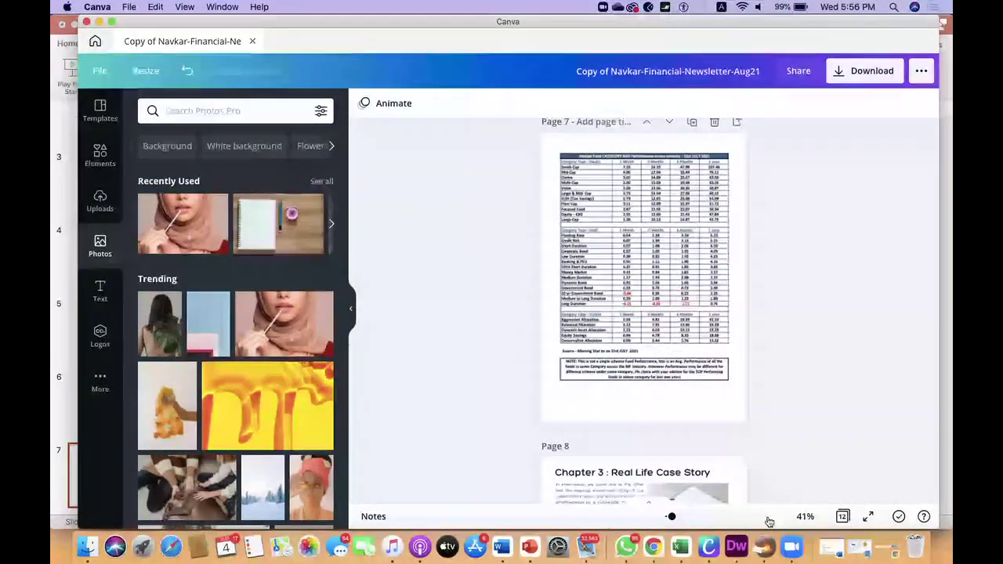
{"action": "left_click", "coordinate": [801, 518]}
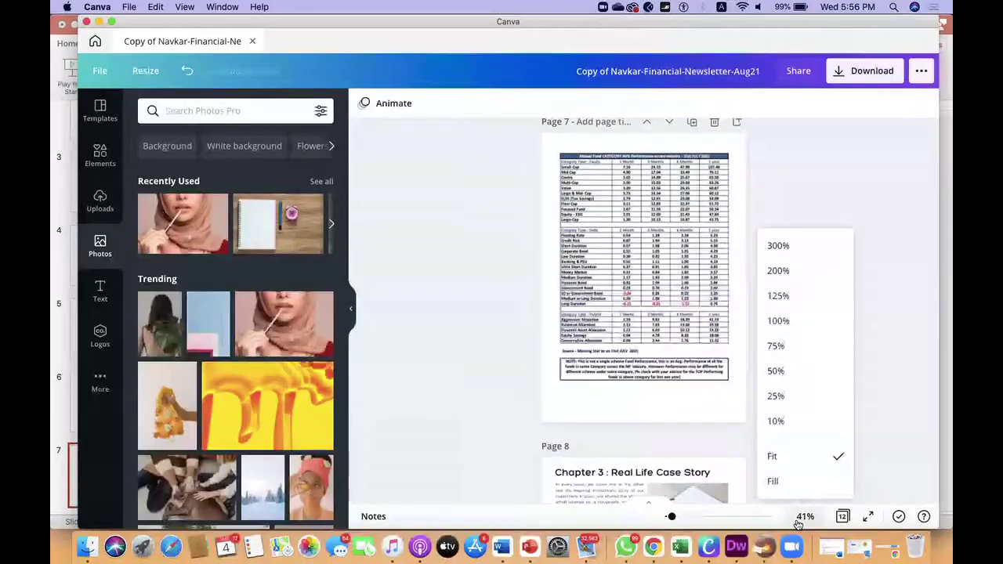
{"action": "left_click", "coordinate": [778, 320]}
{"action": "scroll", "coordinate": [706, 318], "scroll_direction": "up", "scroll_amount": 20}
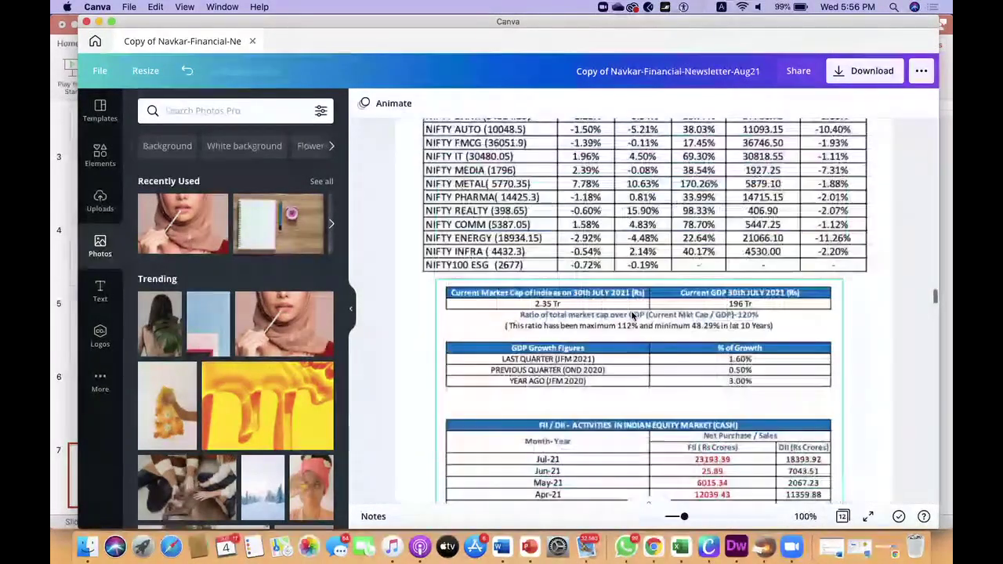
{"action": "scroll", "coordinate": [633, 316], "scroll_direction": "up", "scroll_amount": 20}
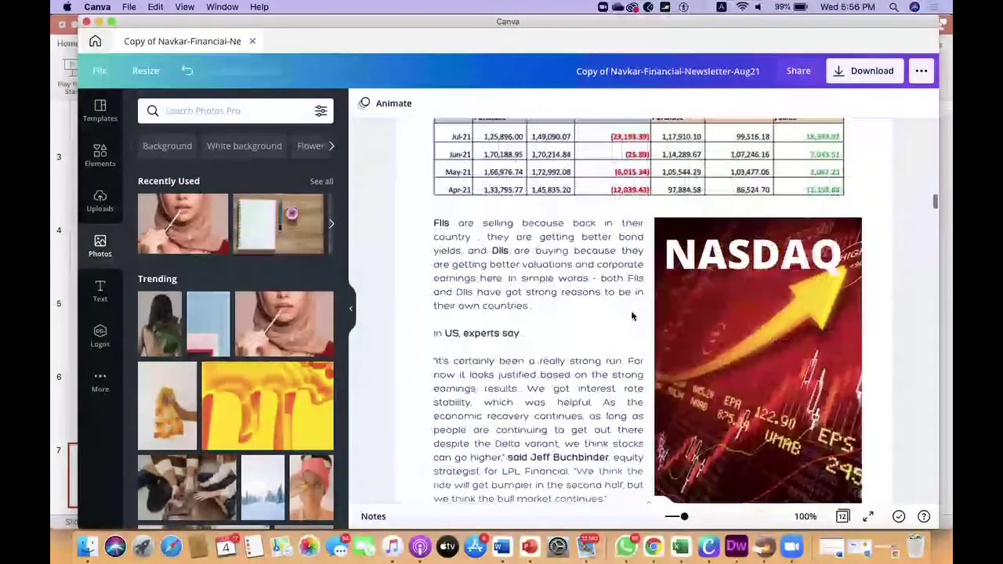
{"action": "scroll", "coordinate": [633, 316], "scroll_direction": "up", "scroll_amount": 20}
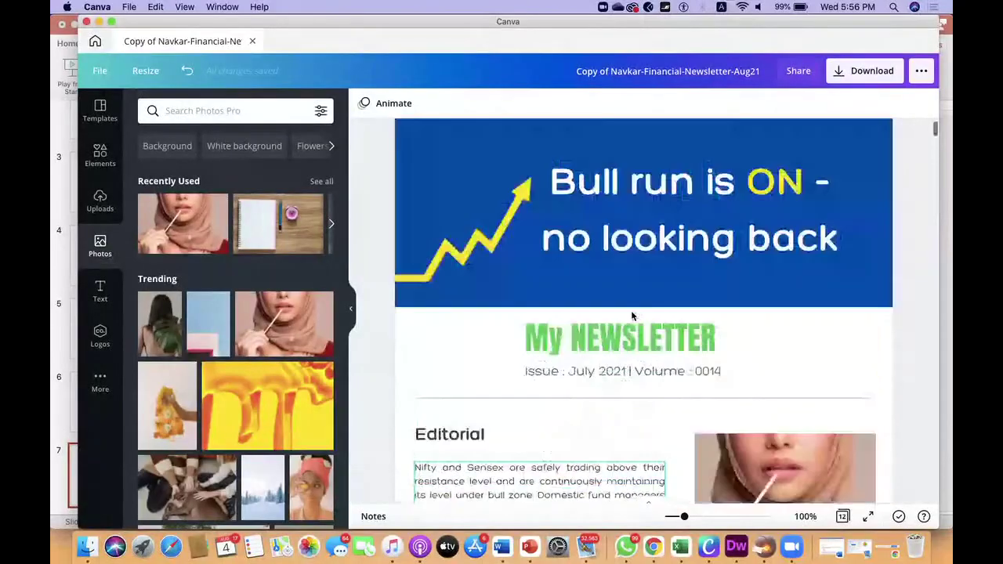
{"action": "scroll", "coordinate": [665, 384], "scroll_direction": "down", "scroll_amount": 5}
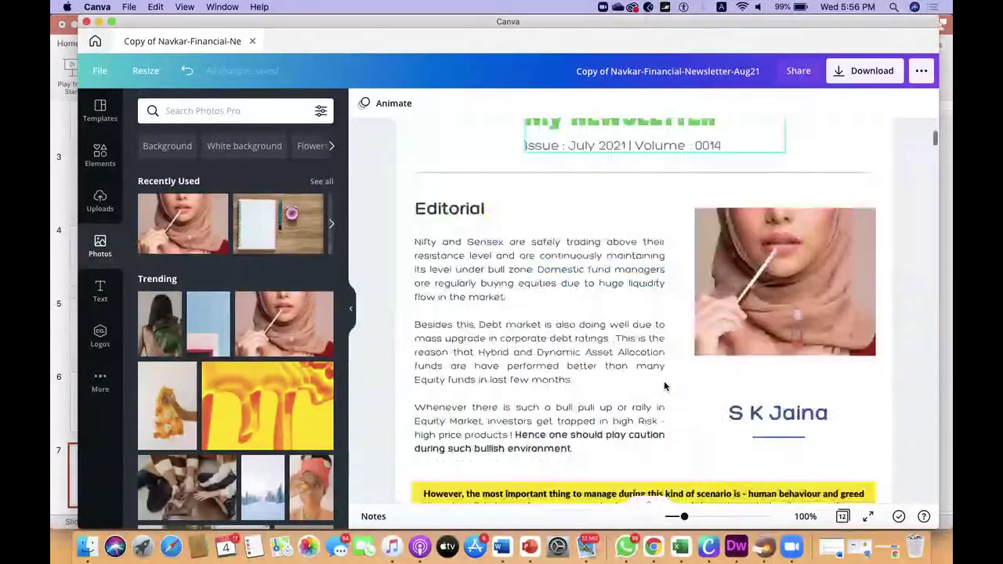
{"action": "scroll", "coordinate": [663, 386], "scroll_direction": "down", "scroll_amount": 15}
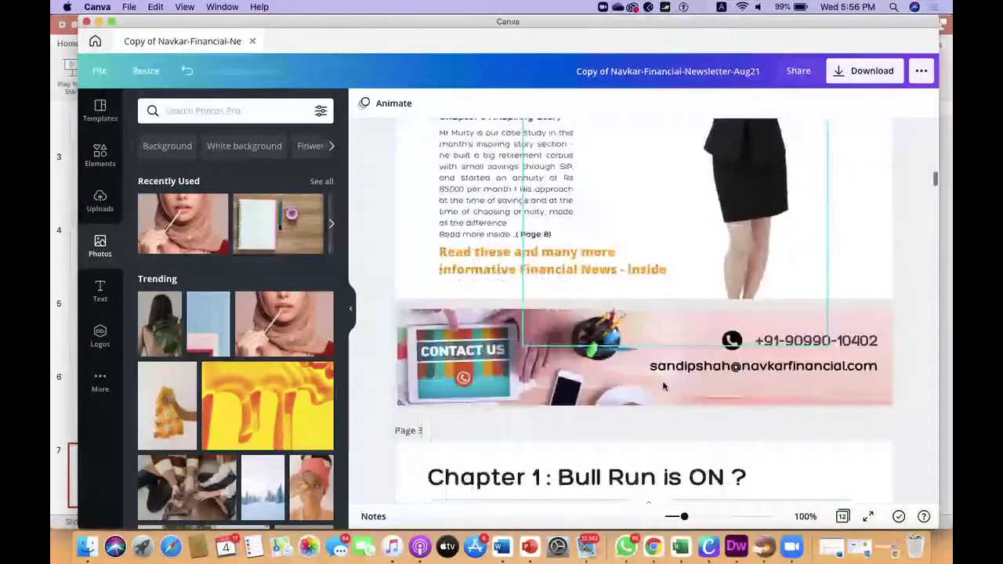
{"action": "scroll", "coordinate": [663, 385], "scroll_direction": "down", "scroll_amount": 6}
{"action": "scroll", "coordinate": [664, 386], "scroll_direction": "down", "scroll_amount": 6}
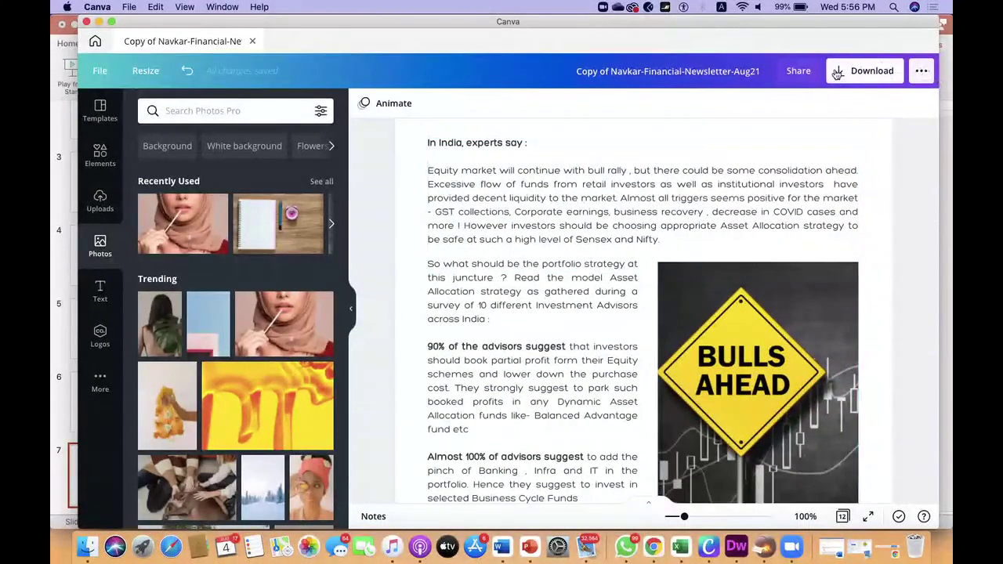
- Review and close Canva's Download options, then bring up iCloud Drive in Finder
{"action": "left_click", "coordinate": [864, 71]}
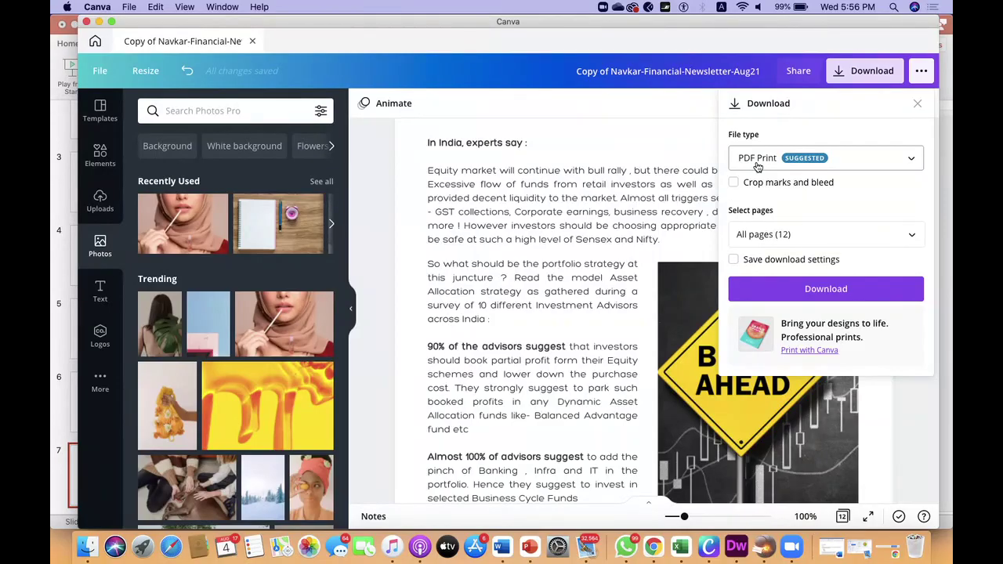
{"action": "left_click", "coordinate": [679, 111]}
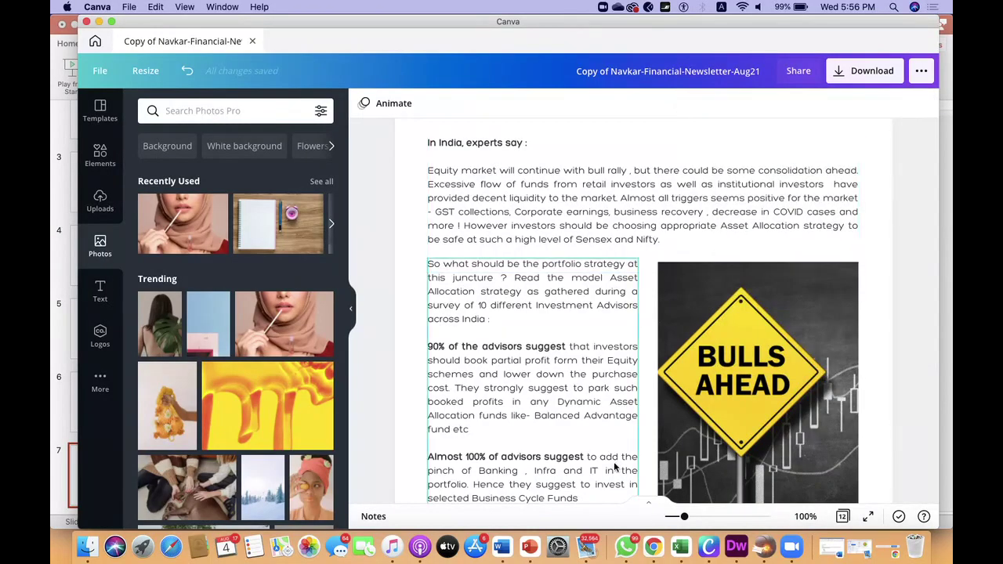
{"action": "left_click", "coordinate": [89, 549]}
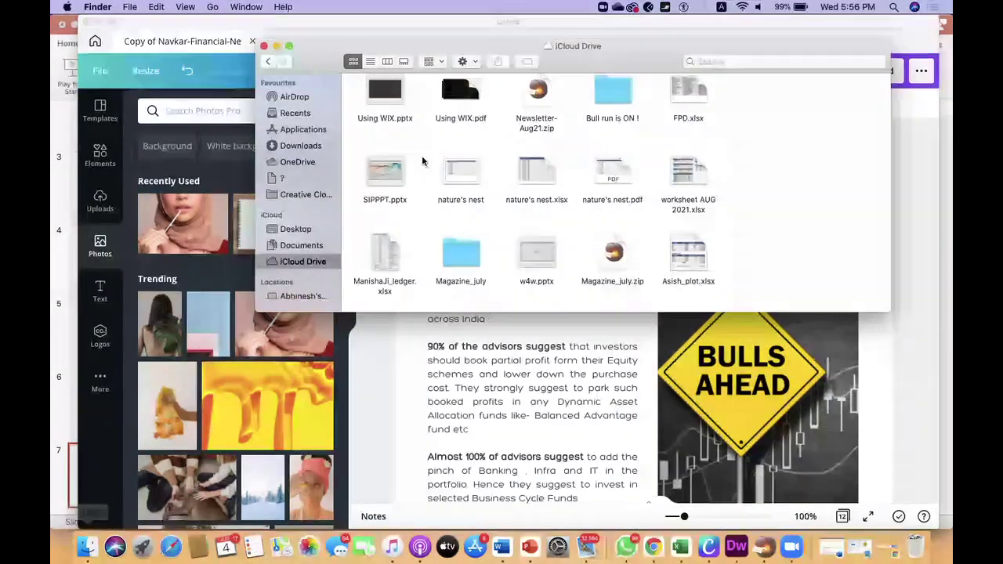
- Extract the Newsletter-Aug21.zip archive in iCloud Drive
{"action": "left_click", "coordinate": [539, 94]}
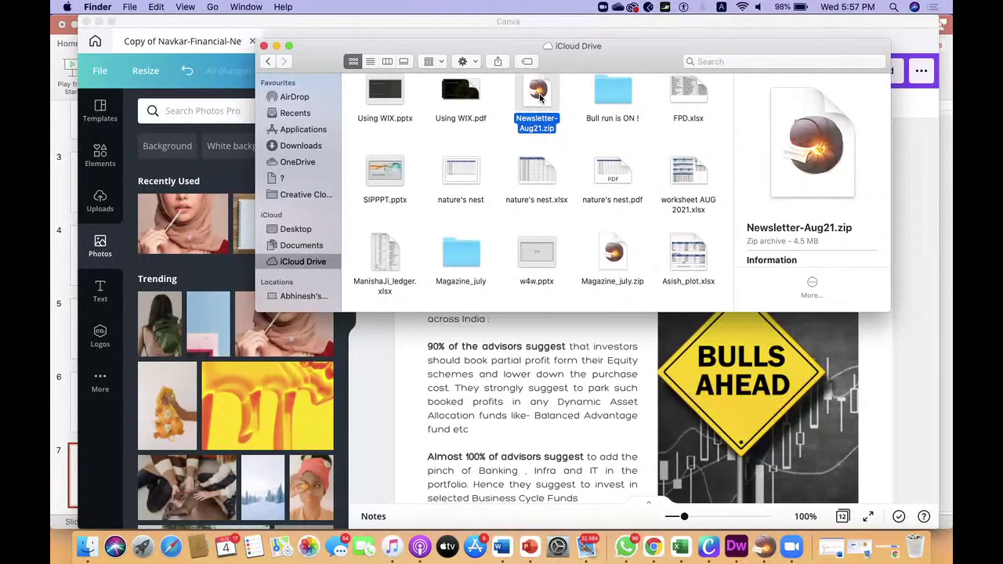
{"action": "double_click", "coordinate": [539, 94]}
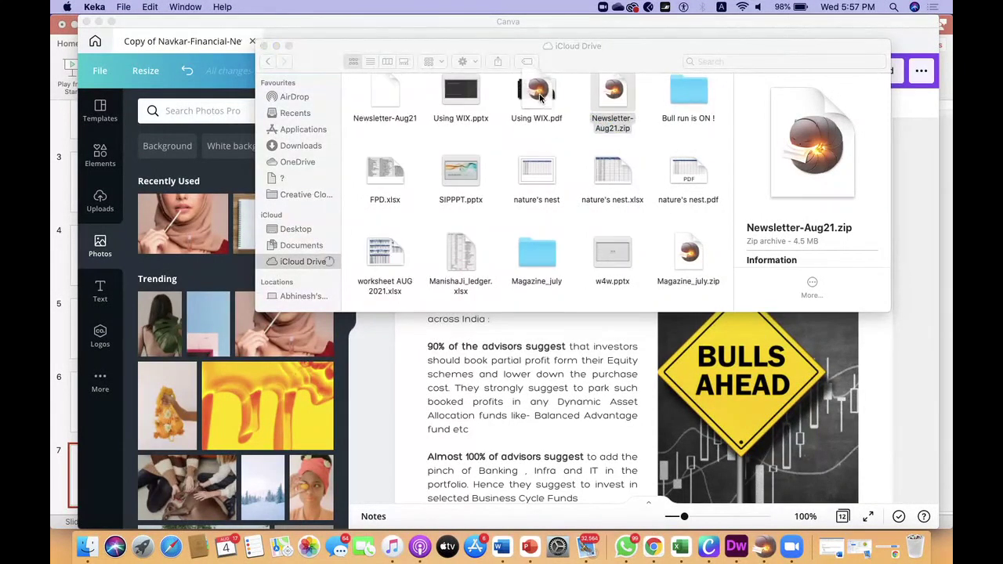
{"action": "left_click", "coordinate": [586, 140]}
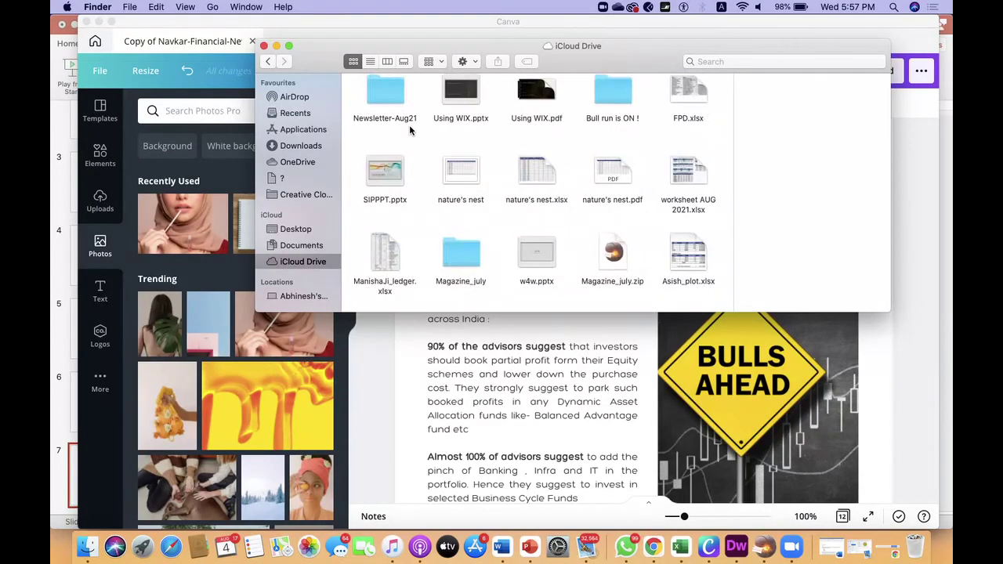
- Open the Newsletter-Aug21 folder, preview pages 1.jpg through 12.jpg, and close the window
{"action": "left_click", "coordinate": [387, 96]}
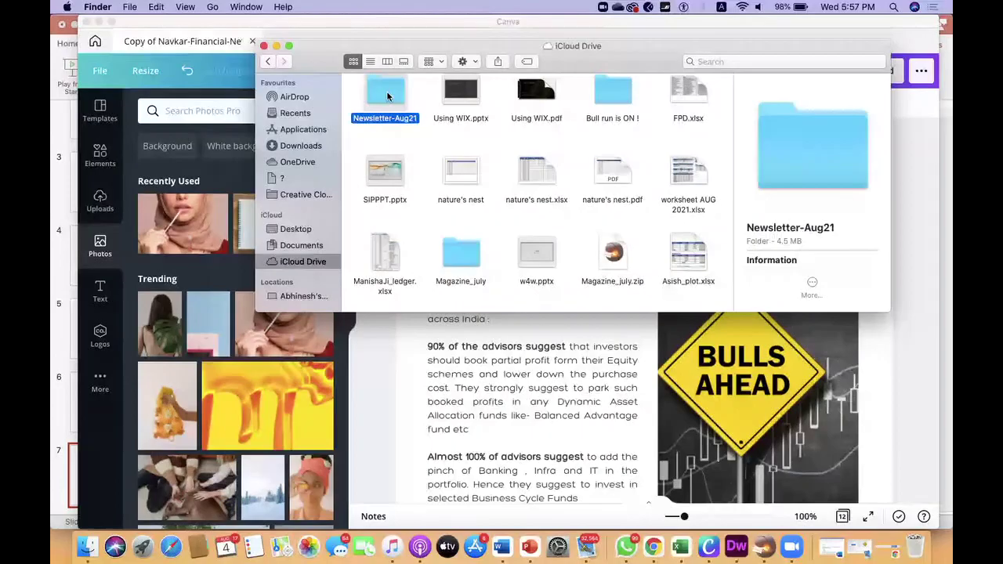
{"action": "double_click", "coordinate": [387, 96]}
{"action": "key", "text": "Right"}
{"action": "key", "text": "Right"}
{"action": "key", "text": "Right"}
{"action": "key", "text": "Right"}
{"action": "key", "text": "Right"}
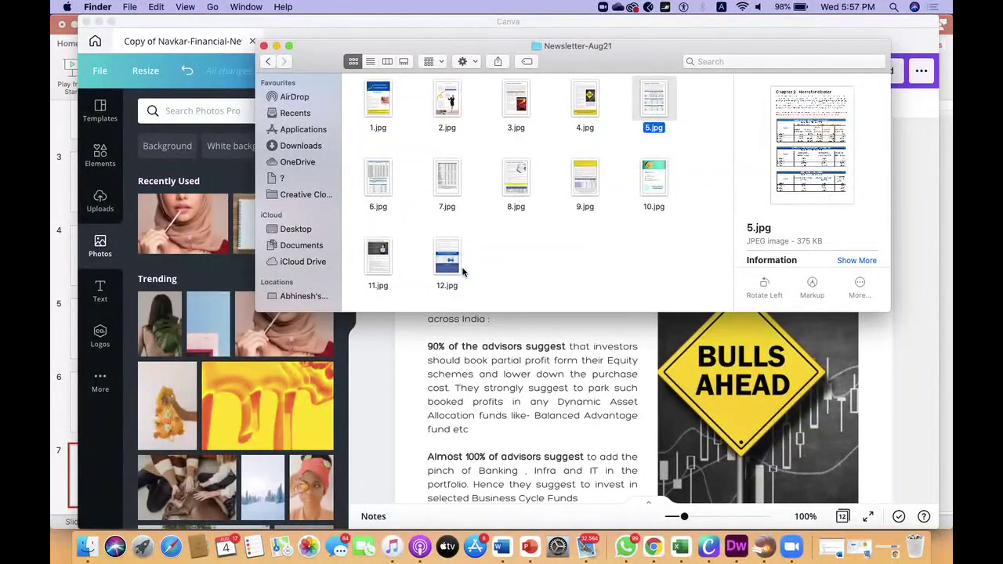
{"action": "left_click", "coordinate": [447, 260]}
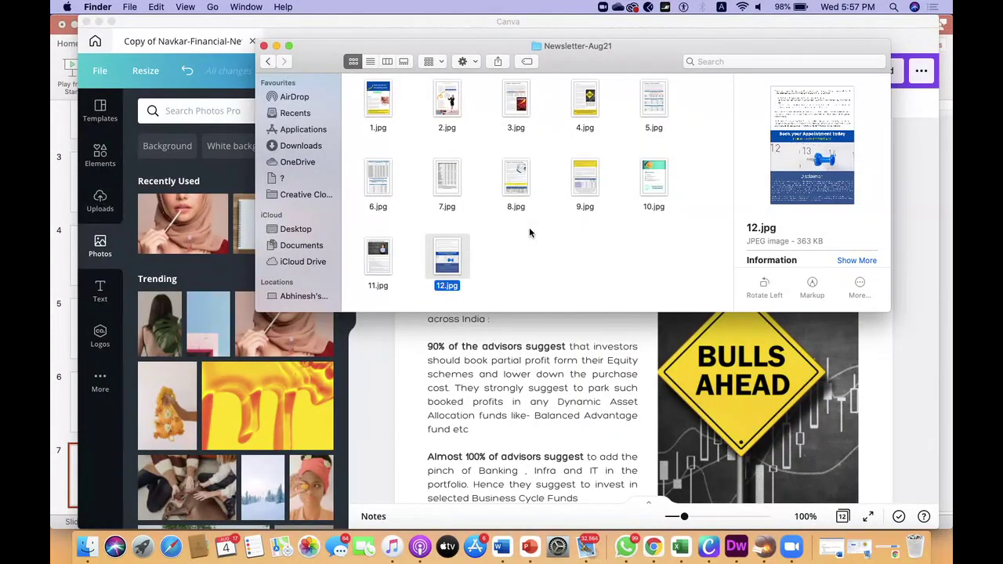
{"action": "left_click", "coordinate": [529, 232]}
{"action": "left_click", "coordinate": [383, 102]}
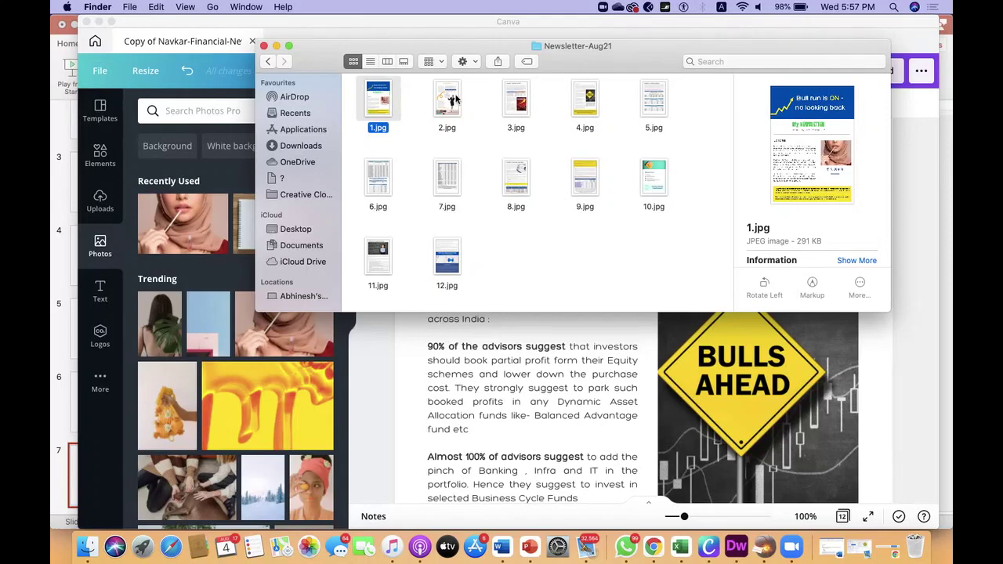
{"action": "left_click", "coordinate": [457, 100]}
{"action": "left_click", "coordinate": [522, 102]}
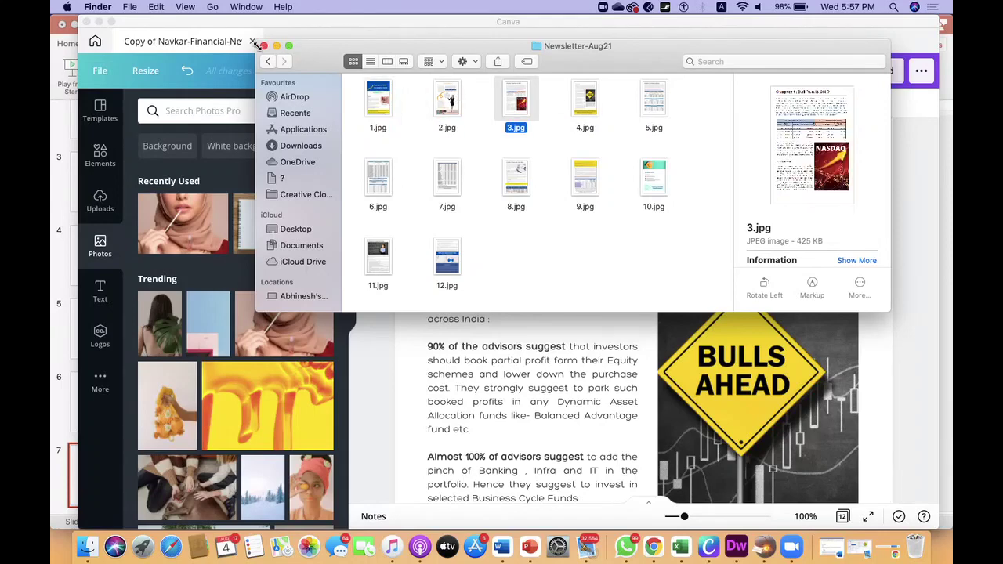
{"action": "left_click", "coordinate": [264, 45]}
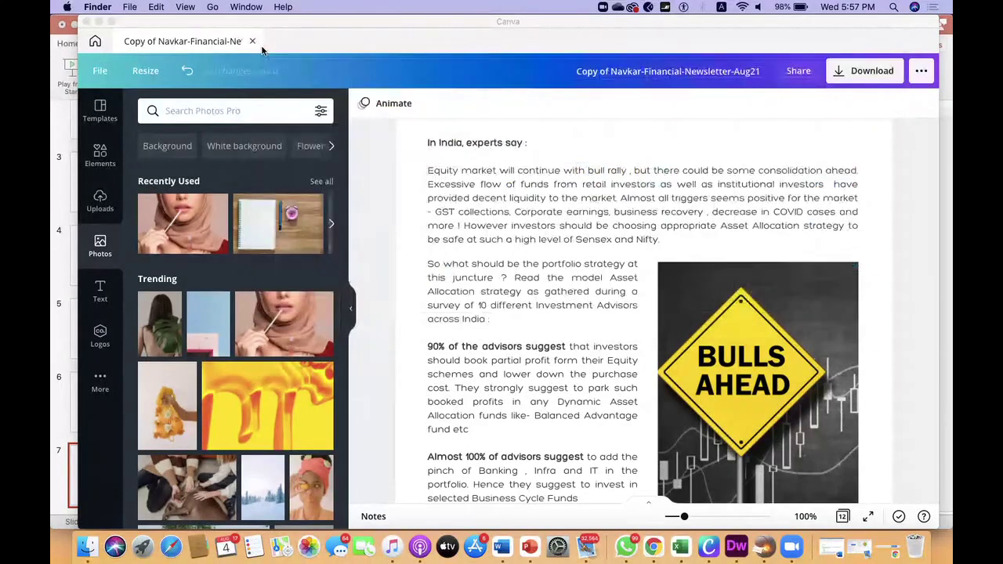
- Glance at the blank Editor X site, then return to PowerPoint slide 7
{"action": "left_click", "coordinate": [652, 547]}
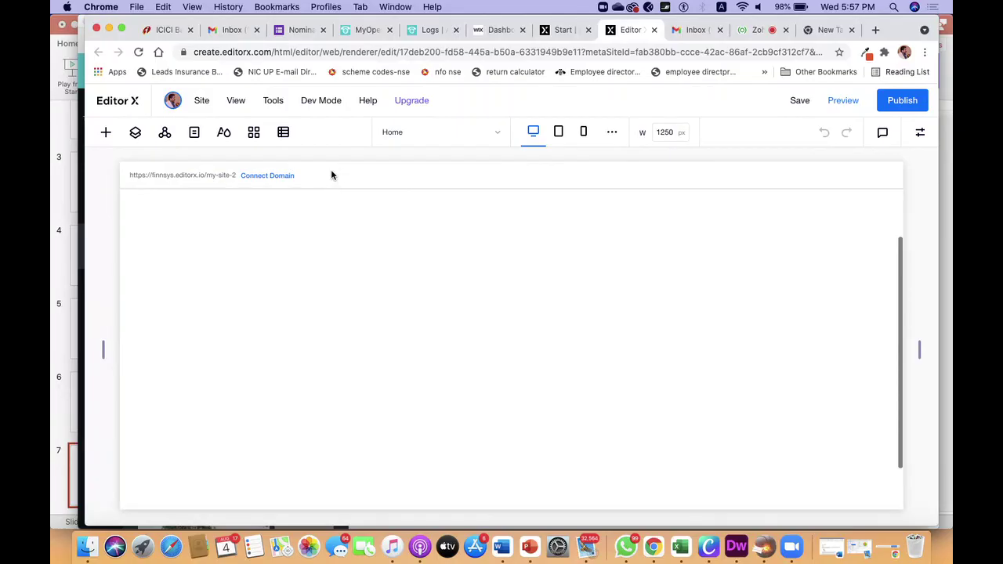
{"action": "left_click", "coordinate": [530, 549]}
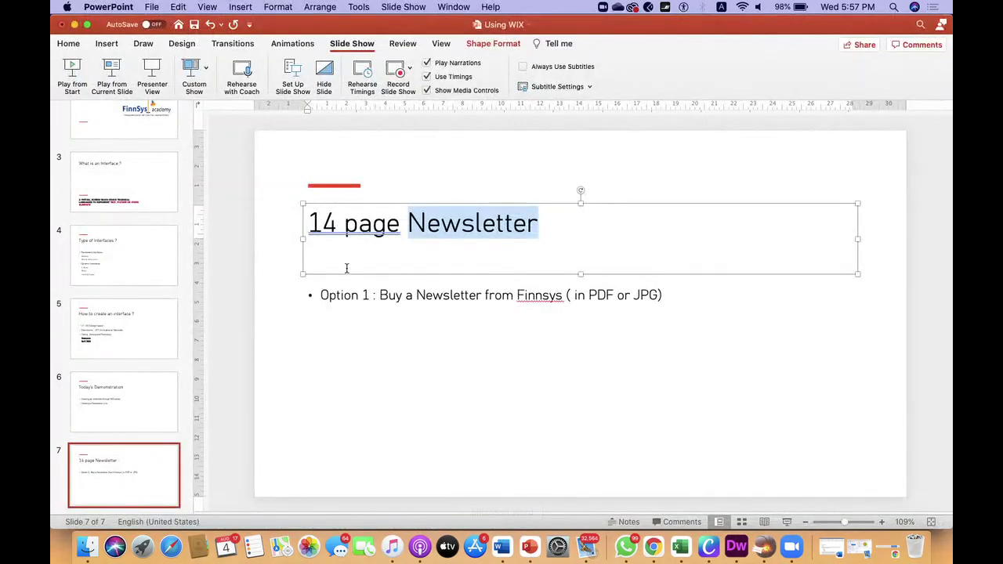
- Retitle slide 7 'Promotion of 14 page Newsletter' and change 'Option 1' to 'Step 1'
{"action": "key", "text": "Right"}
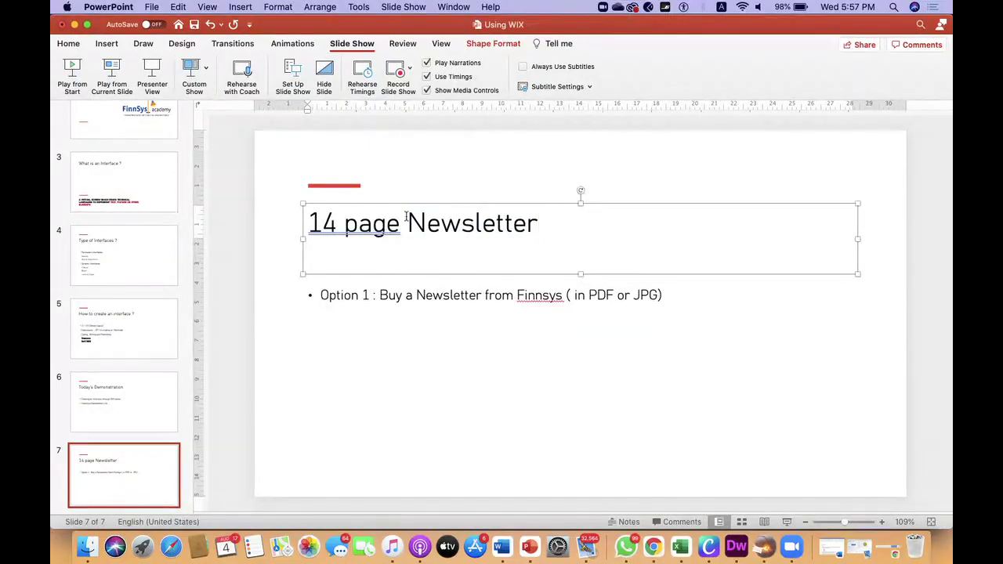
{"action": "left_click", "coordinate": [310, 221]}
{"action": "type", "text": "Promotion of"}
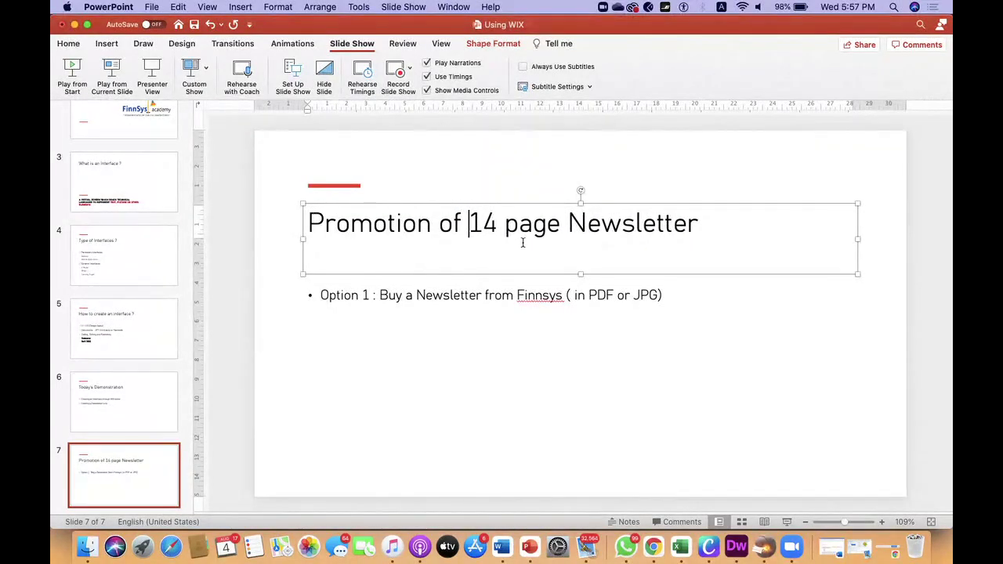
{"action": "left_click_drag", "start_coordinate": [324, 293], "coordinate": [359, 295]}
{"action": "type", "text": "Step"}
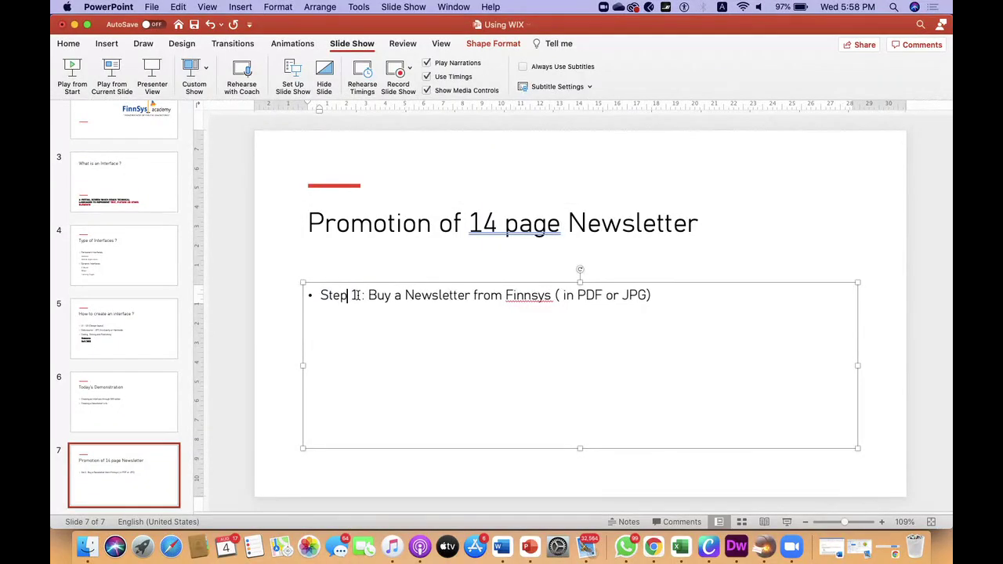
- Add a second bullet reading 'Step 2 : Create a WIX dashboard'
{"action": "key", "text": "End"}
{"action": "left_click_drag", "start_coordinate": [366, 296], "coordinate": [540, 296]}
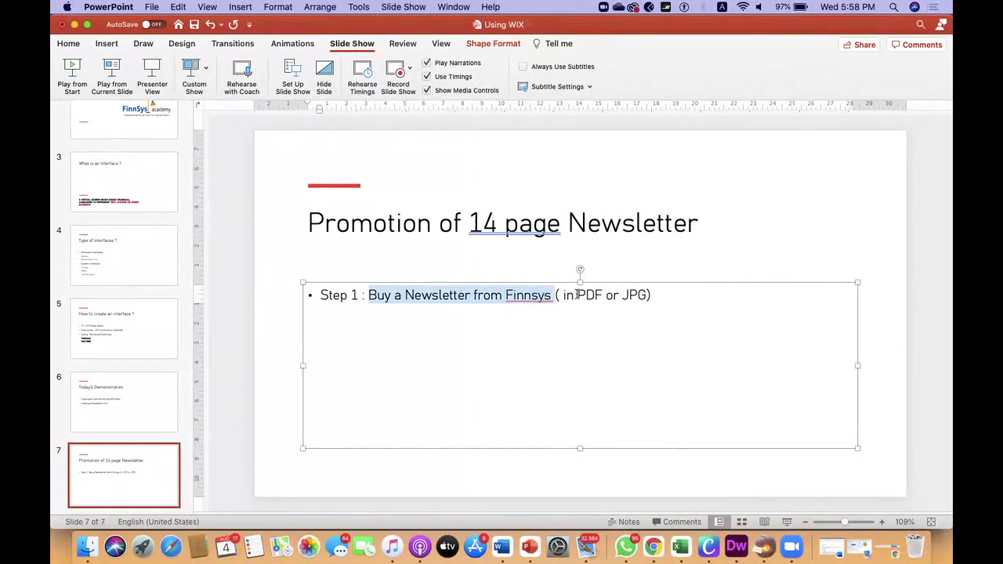
{"action": "left_click", "coordinate": [673, 296]}
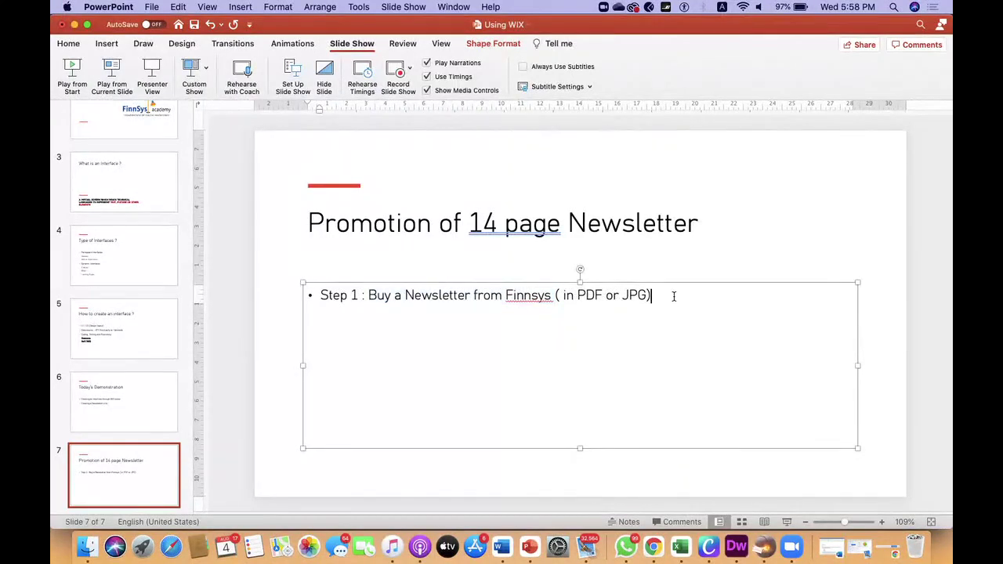
{"action": "key", "text": "Return"}
{"action": "type", "text": "Step 2 :"}
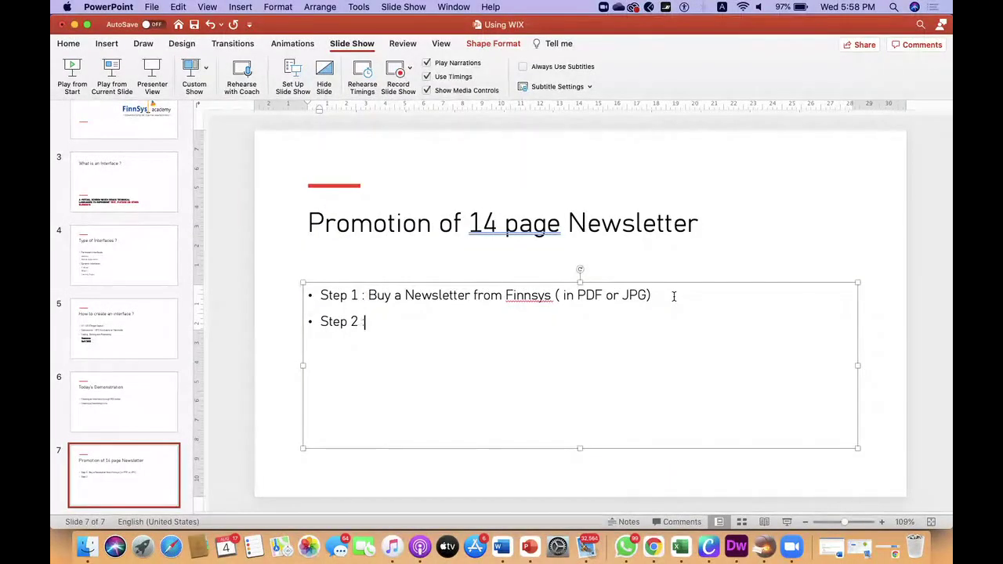
{"action": "type", "text": " Cra"}
{"action": "key", "text": "BackSpace"}
{"action": "type", "text": "eate a "}
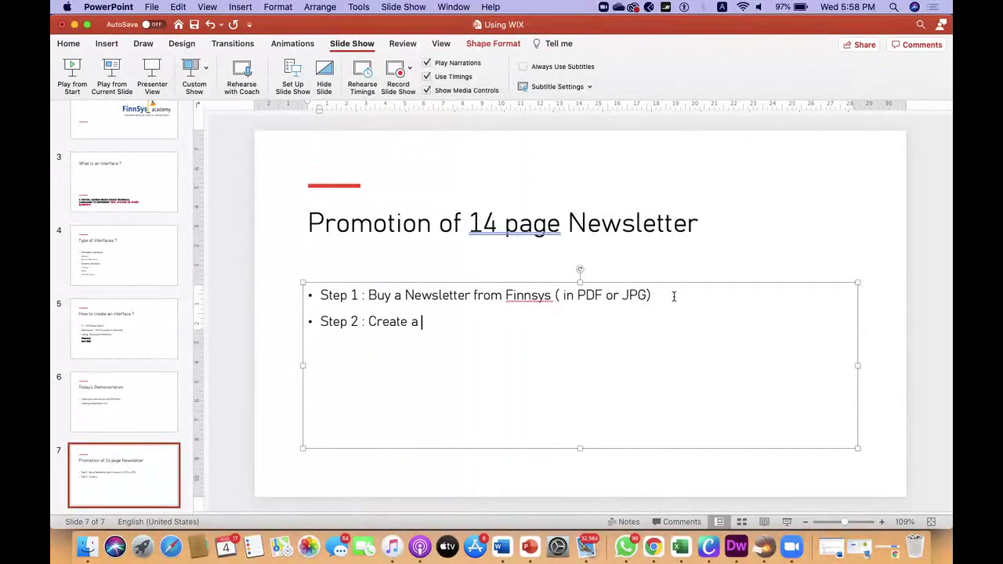
{"action": "type", "text": "WIX dashbaord"}
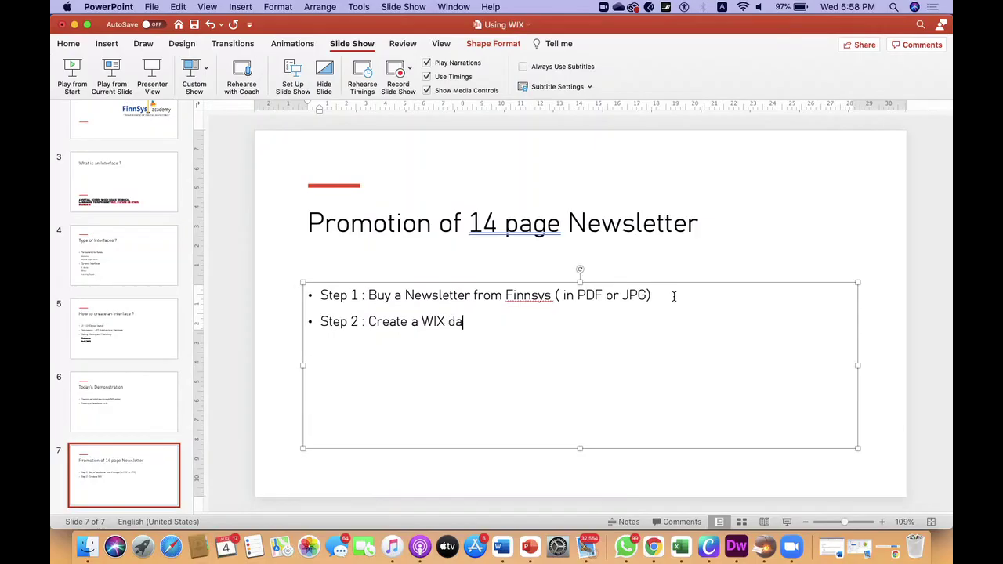
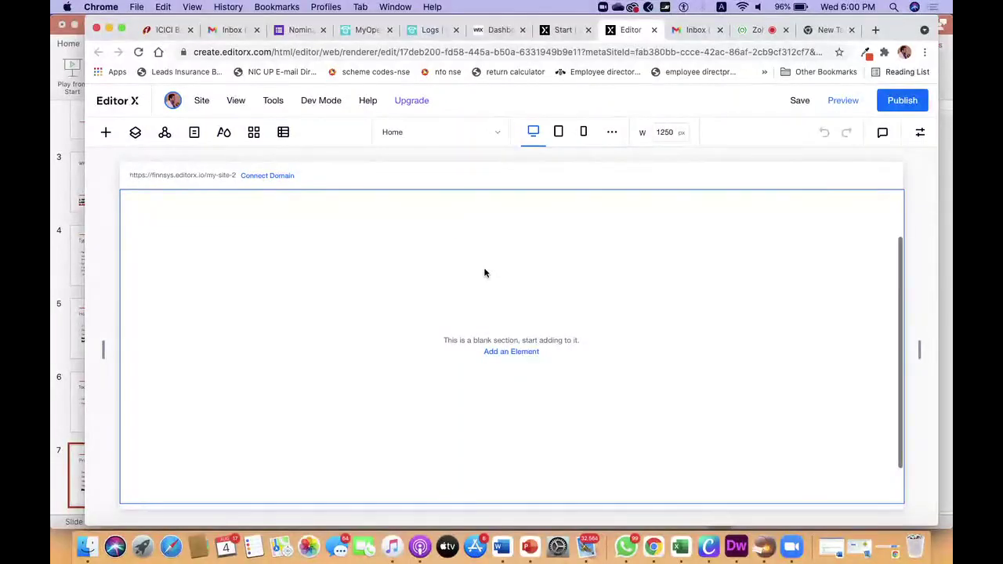
- Select the site header, whose settings show fluid sizing with a 100 px minimum height
{"action": "scroll", "coordinate": [443, 324], "scroll_direction": "down", "scroll_amount": 2}
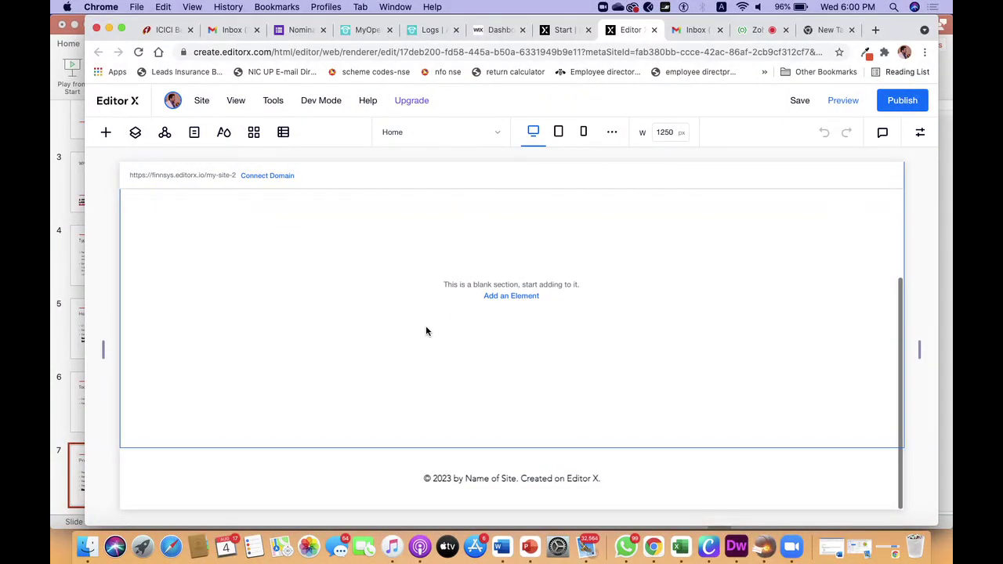
{"action": "scroll", "coordinate": [425, 329], "scroll_direction": "up", "scroll_amount": 3}
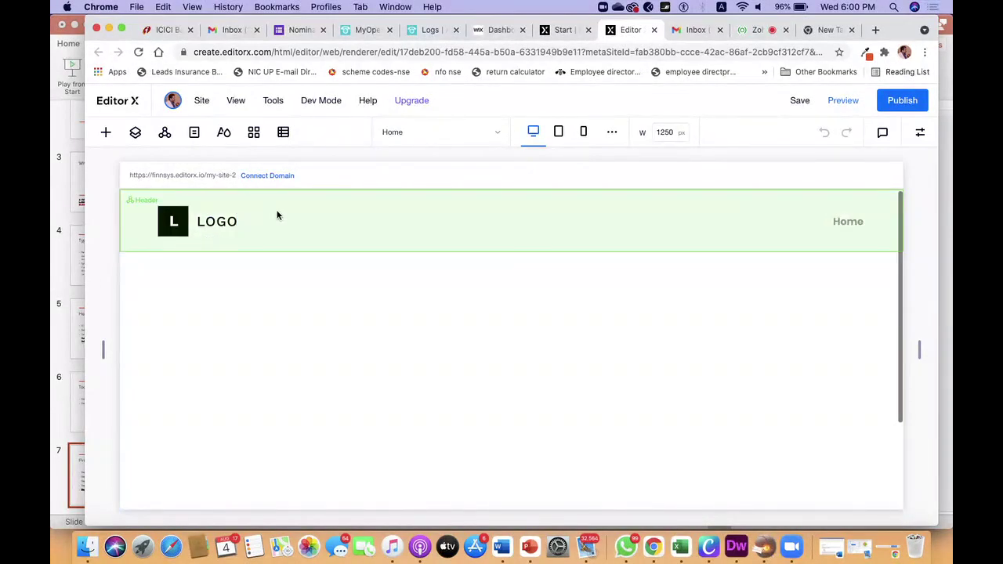
{"action": "scroll", "coordinate": [419, 321], "scroll_direction": "down", "scroll_amount": 5}
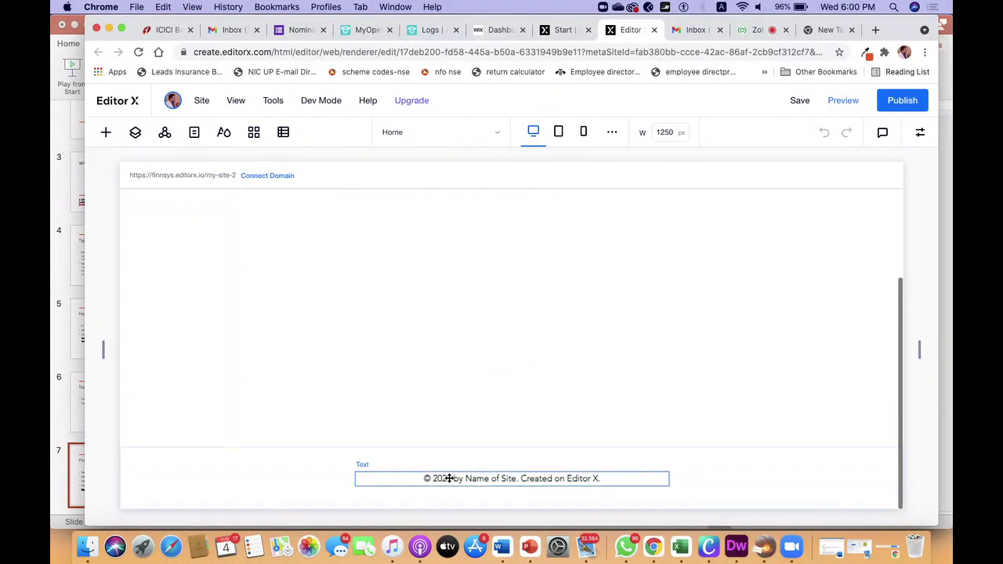
{"action": "scroll", "coordinate": [476, 369], "scroll_direction": "up", "scroll_amount": 3}
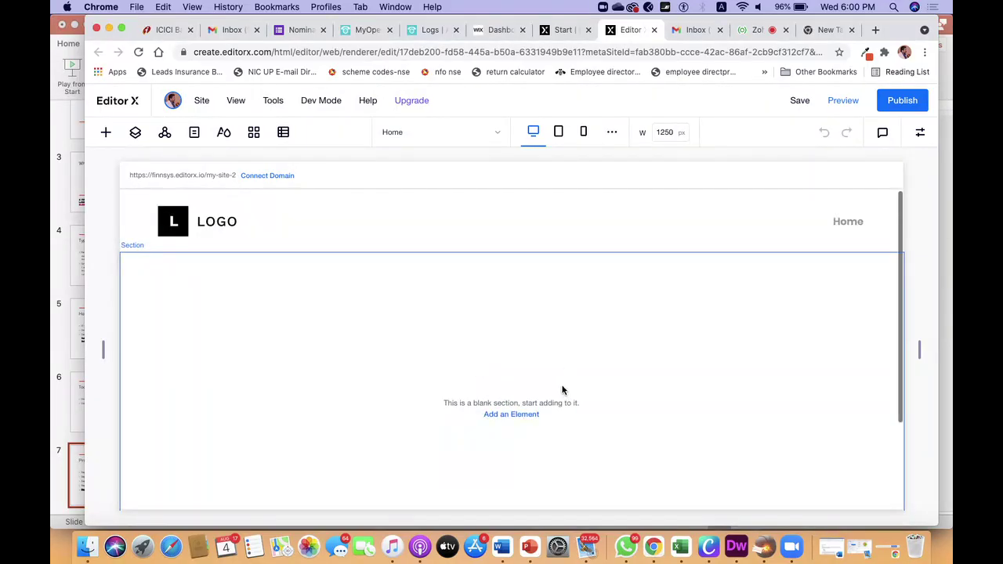
{"action": "left_click", "coordinate": [313, 216]}
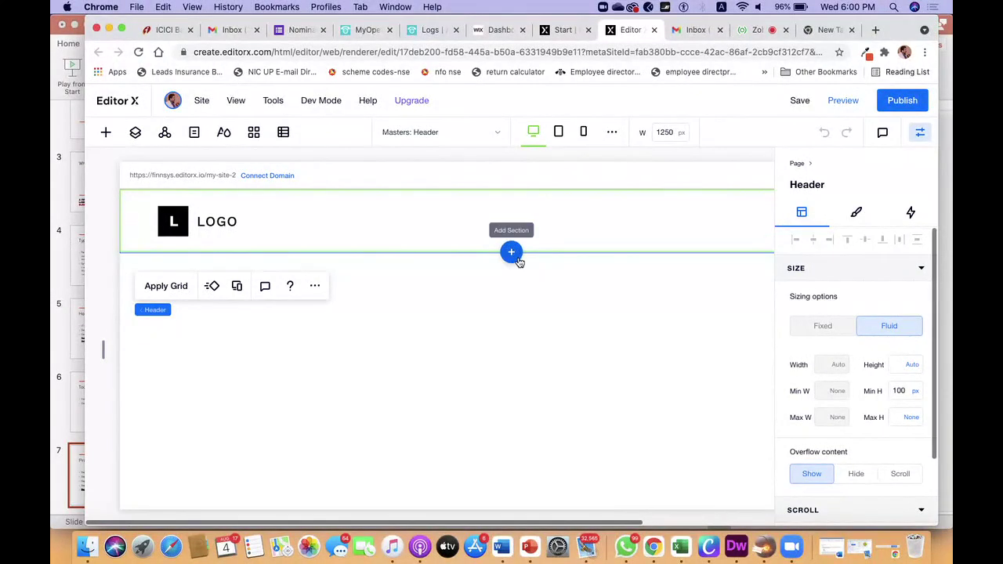
{"action": "left_click", "coordinate": [457, 309]}
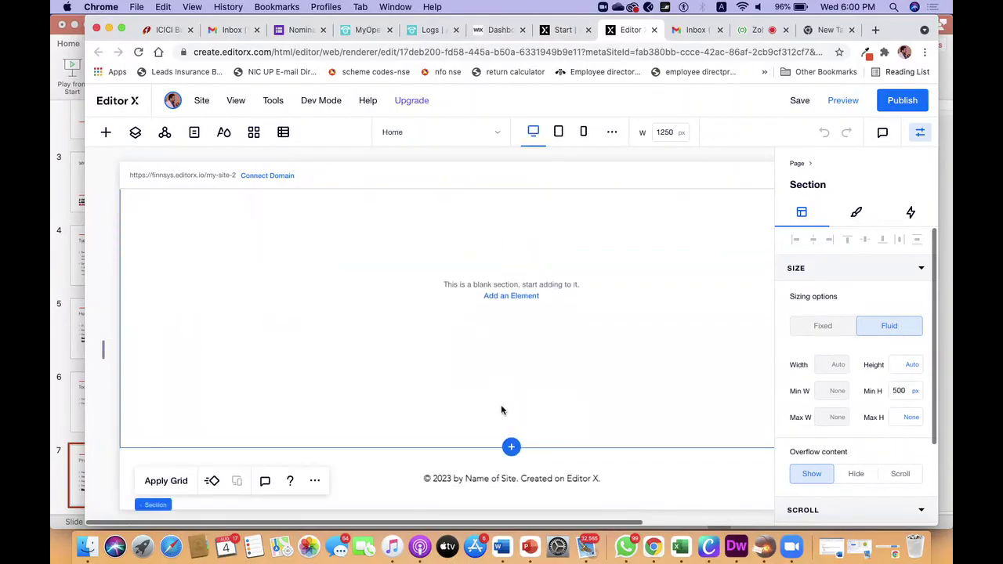
{"action": "scroll", "coordinate": [509, 354], "scroll_direction": "up", "scroll_amount": 2}
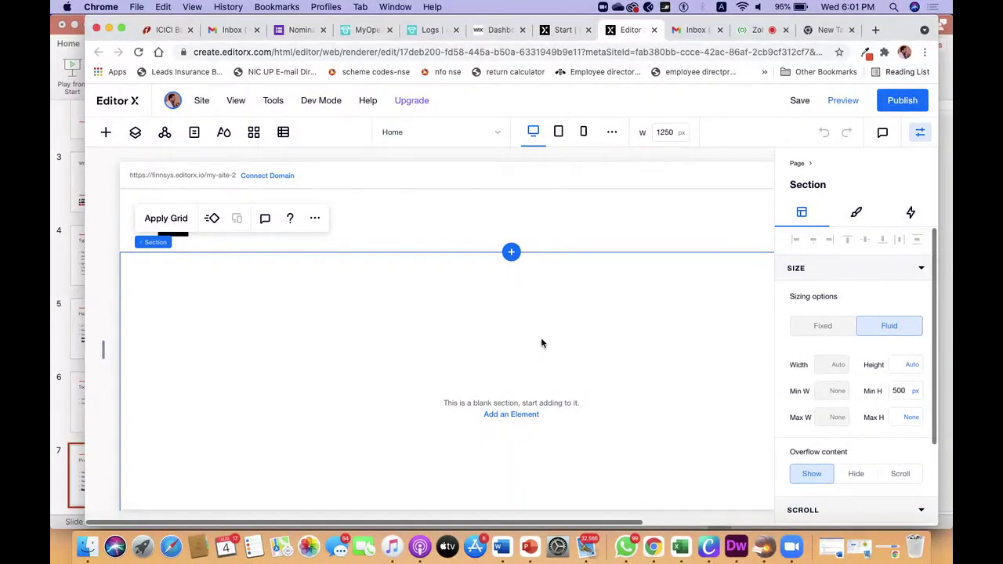
{"action": "left_click", "coordinate": [416, 220]}
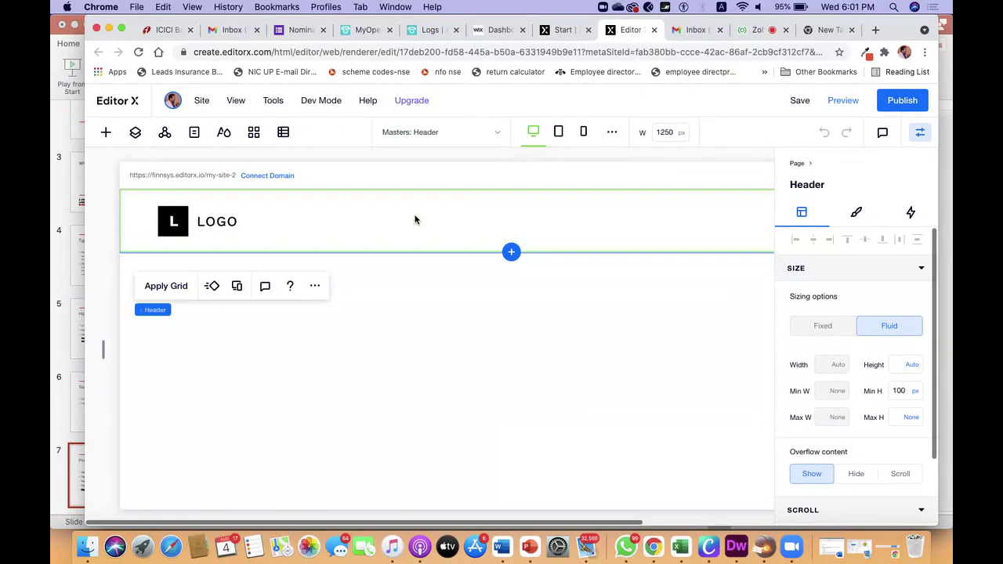
{"action": "left_click", "coordinate": [407, 352]}
{"action": "scroll", "coordinate": [407, 350], "scroll_direction": "down", "scroll_amount": 3}
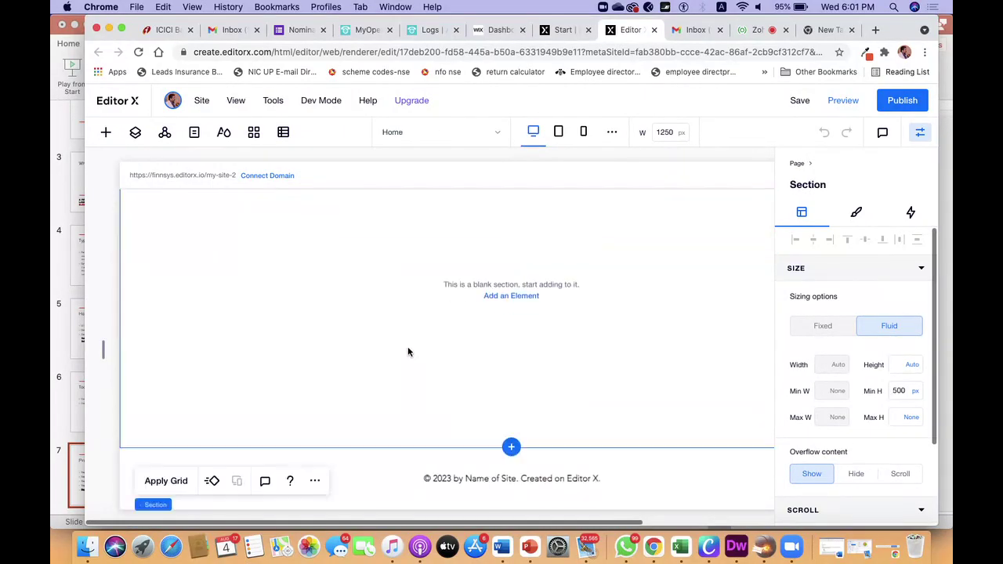
{"action": "left_click", "coordinate": [347, 474]}
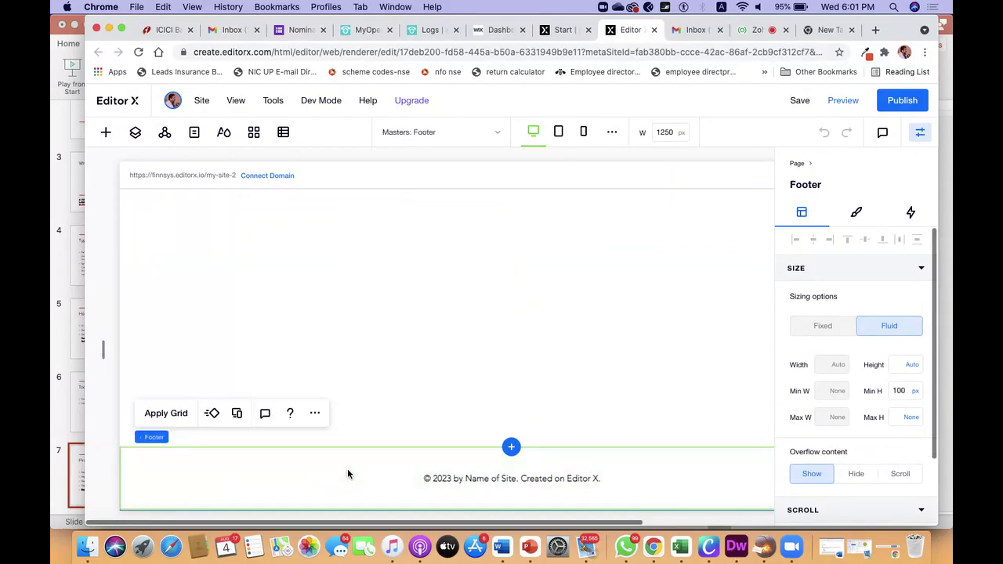
{"action": "scroll", "coordinate": [348, 474], "scroll_direction": "up", "scroll_amount": 5}
{"action": "left_click", "coordinate": [340, 208]}
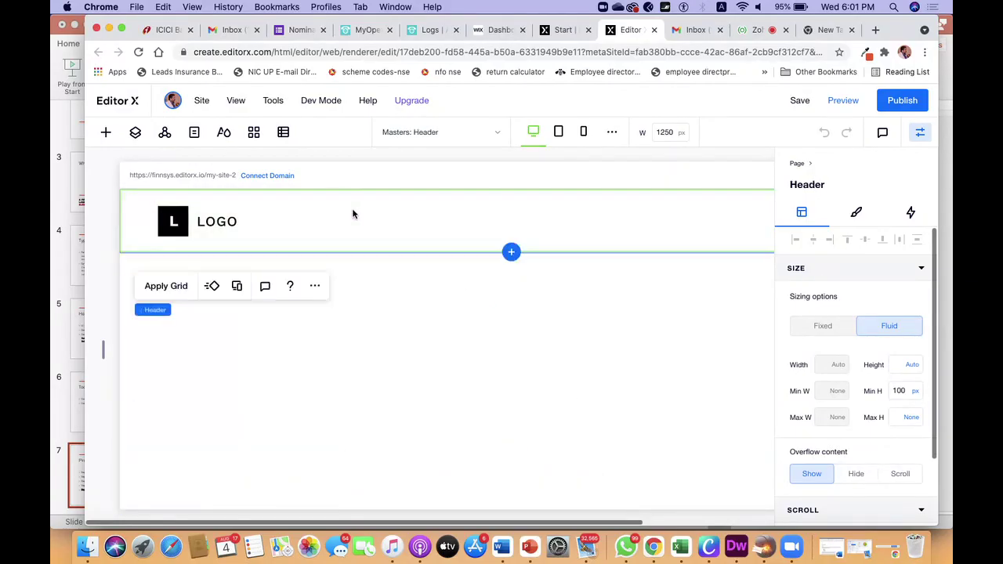
{"action": "left_click", "coordinate": [293, 386]}
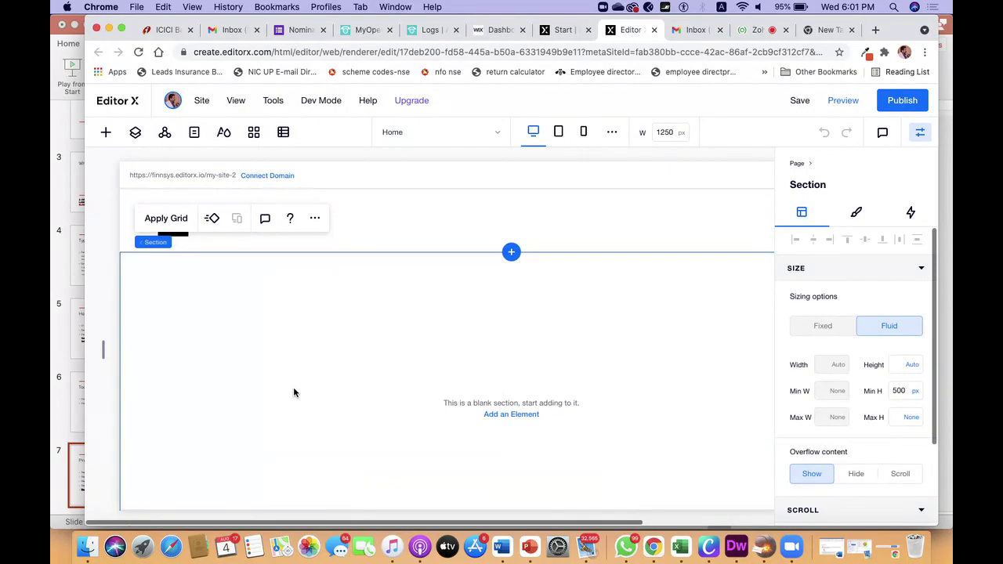
{"action": "left_click", "coordinate": [386, 210]}
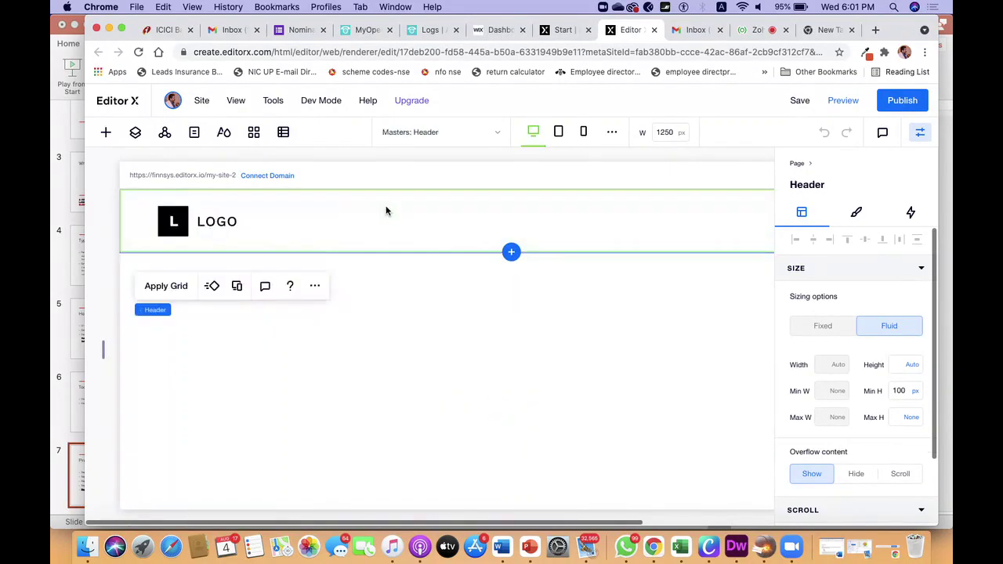
{"action": "left_click", "coordinate": [921, 135]}
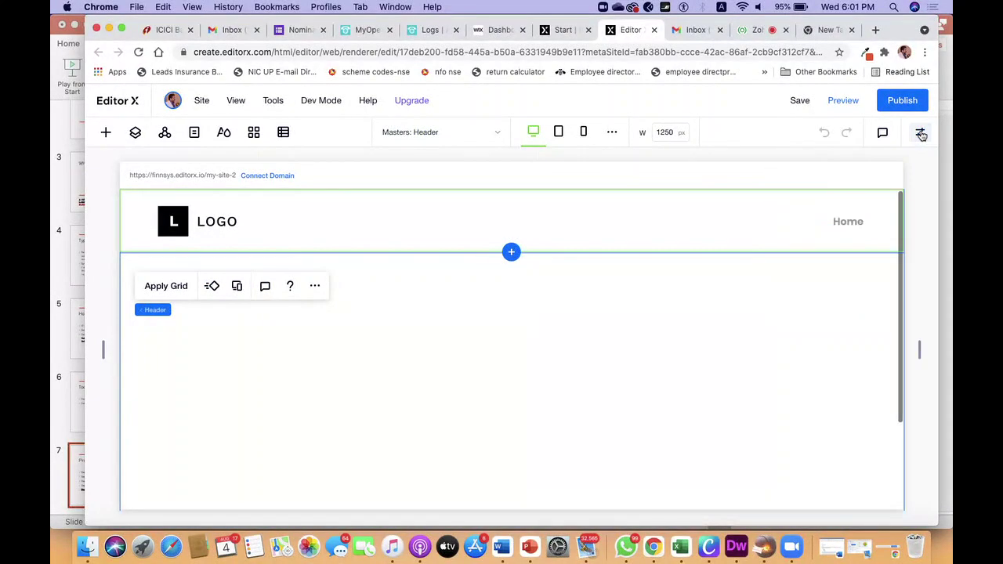
{"action": "left_click", "coordinate": [921, 135]}
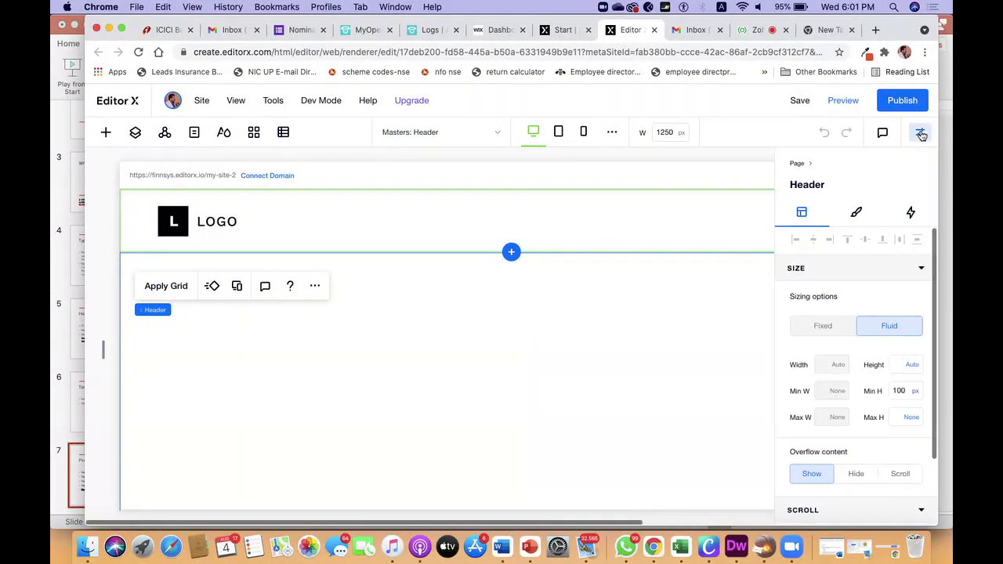
{"action": "left_click", "coordinate": [922, 135]}
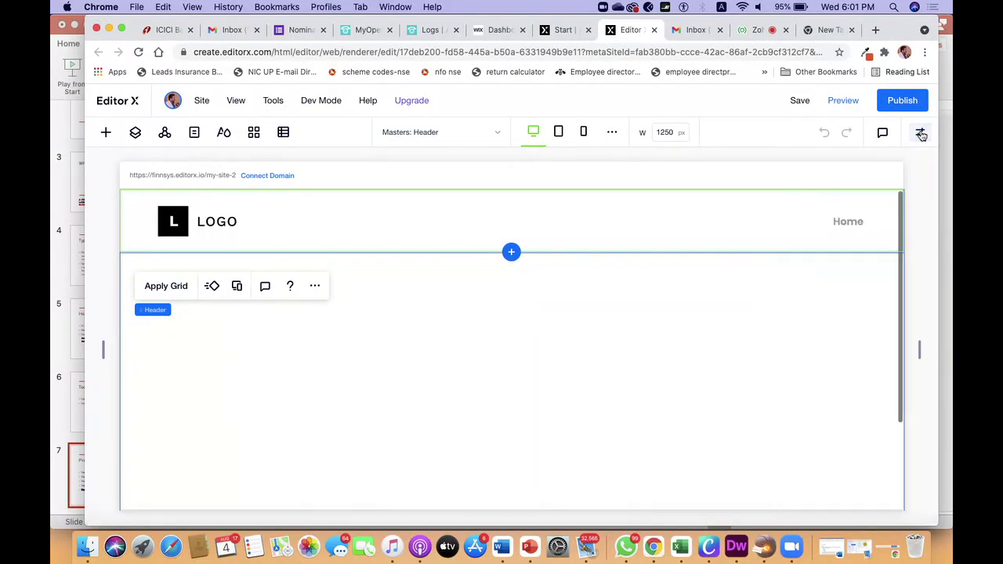
{"action": "left_click", "coordinate": [922, 135]}
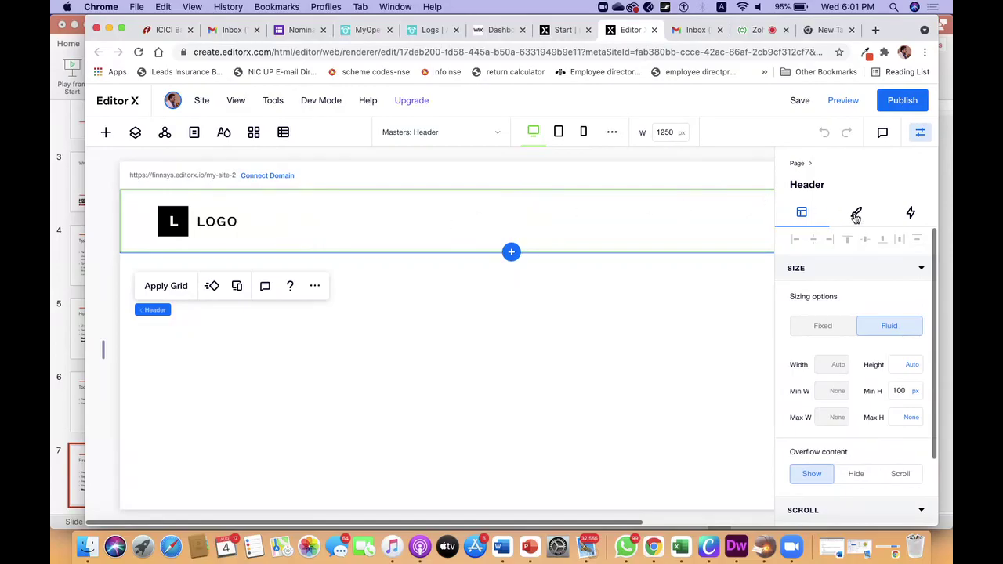
- Fill the header background with dark red (#8B0000), then reselect the header
{"action": "left_click", "coordinate": [857, 216]}
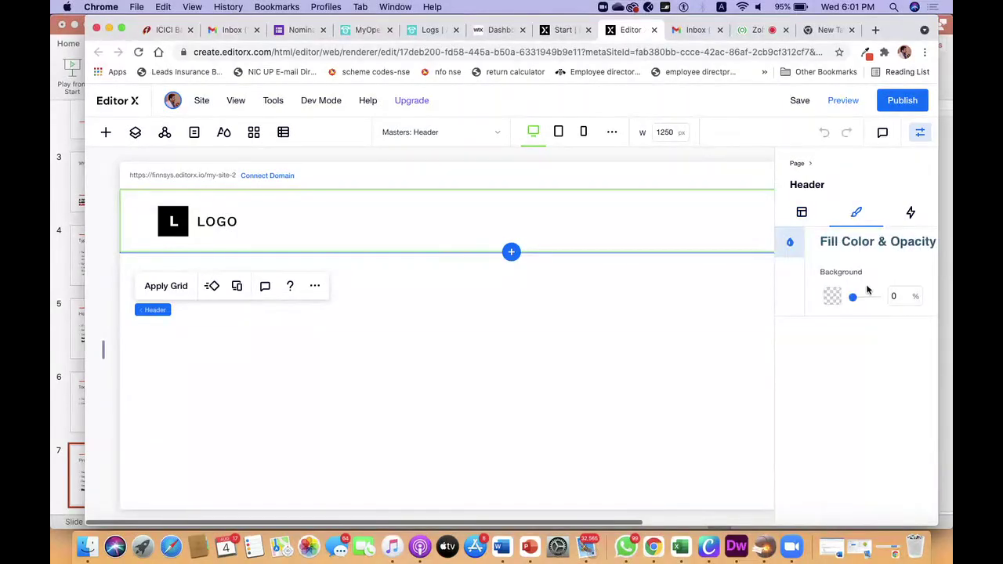
{"action": "left_click", "coordinate": [835, 304]}
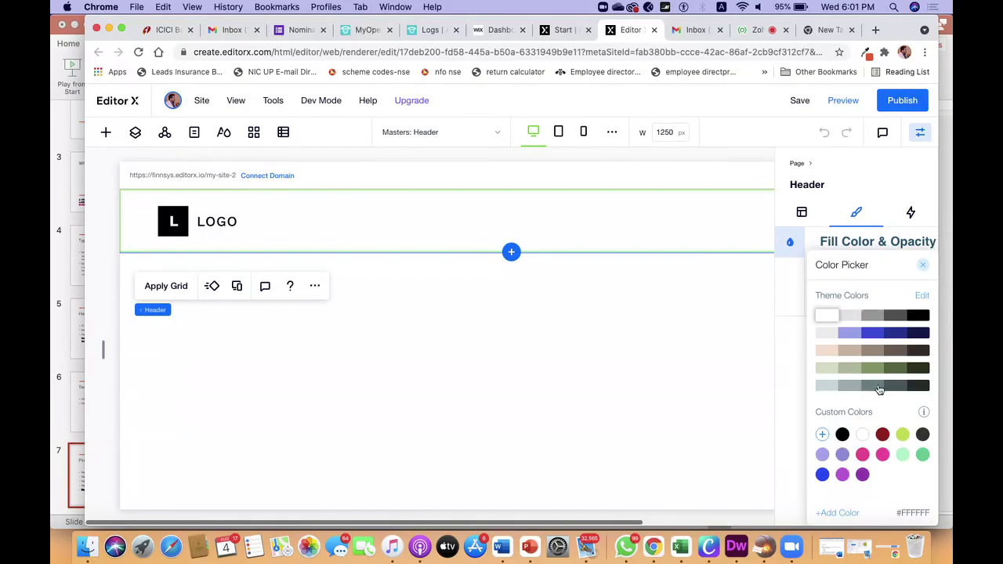
{"action": "left_click", "coordinate": [882, 435]}
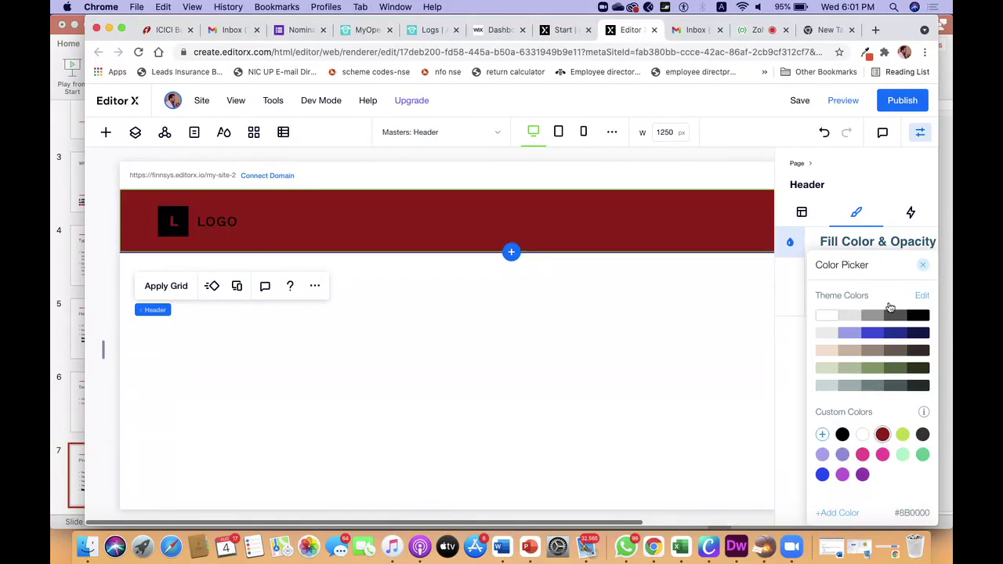
{"action": "left_click", "coordinate": [920, 133]}
{"action": "left_click", "coordinate": [920, 133]}
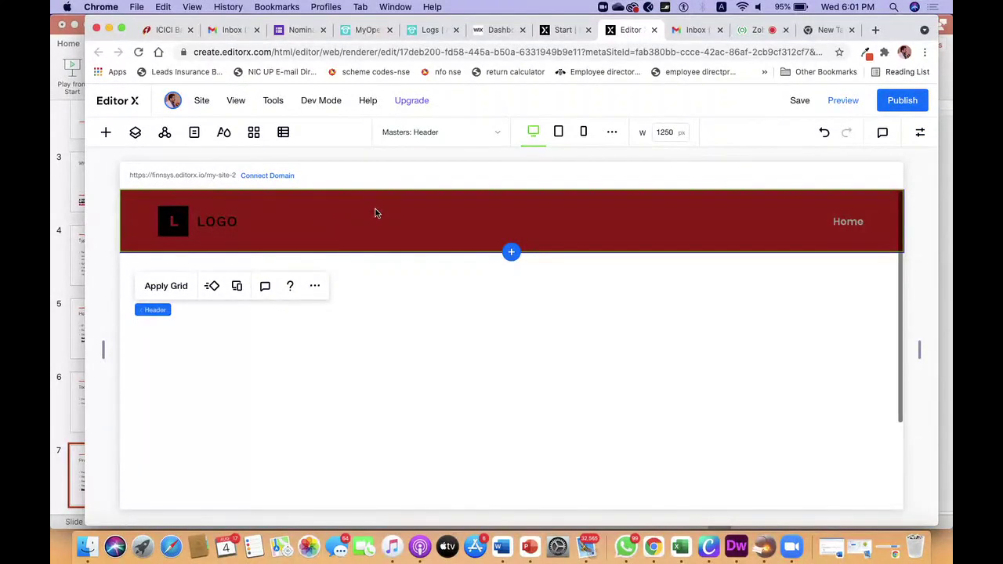
{"action": "left_click", "coordinate": [682, 228]}
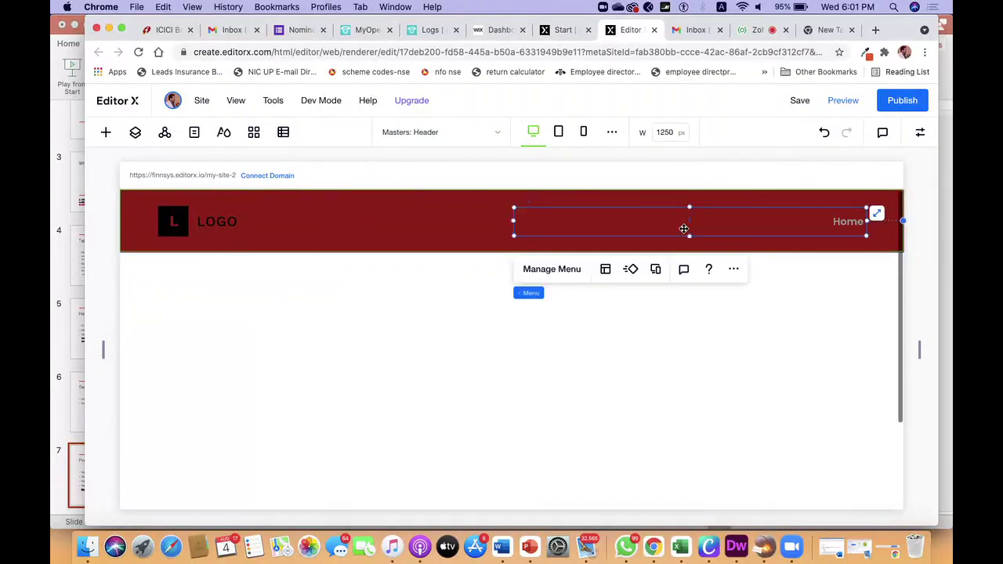
{"action": "left_click", "coordinate": [480, 213]}
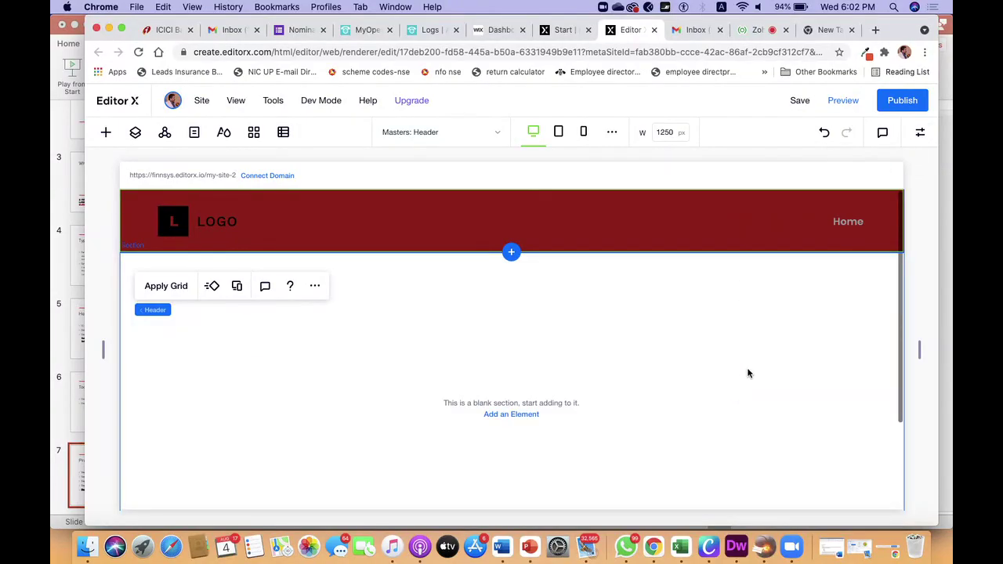
- Recolour the header background lime green (#BADA55) at 72% opacity
{"action": "left_click", "coordinate": [921, 134]}
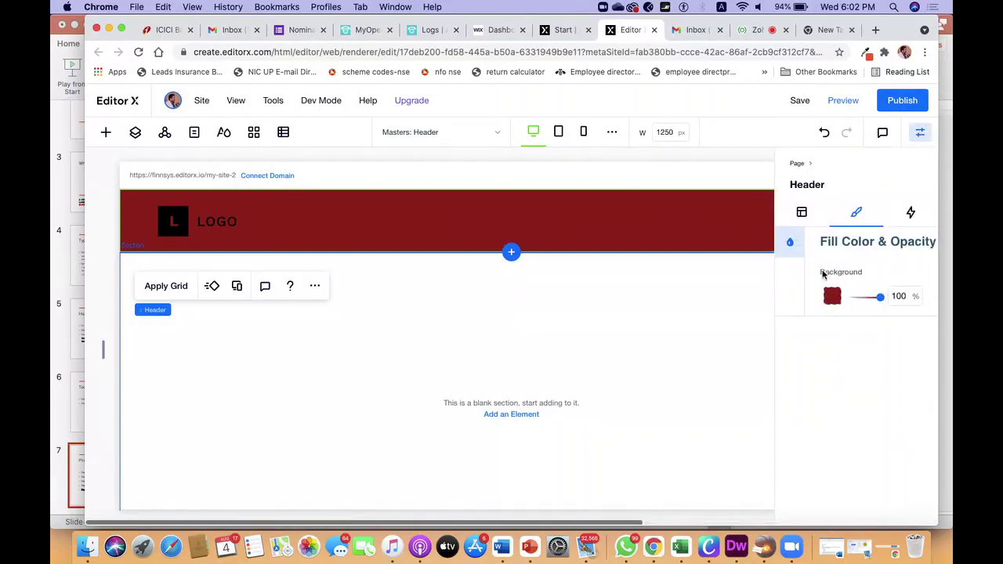
{"action": "left_click", "coordinate": [832, 298]}
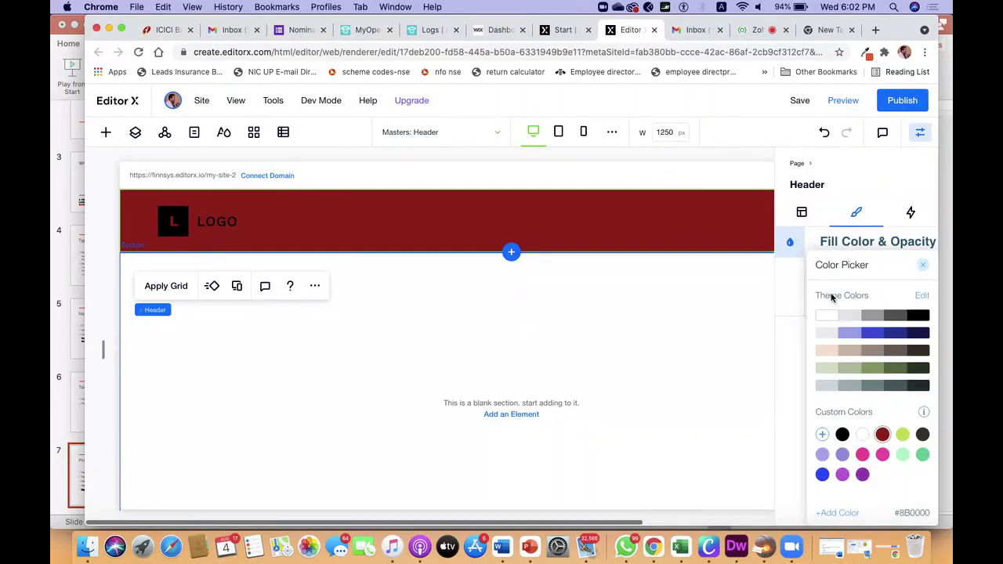
{"action": "left_click", "coordinate": [907, 462]}
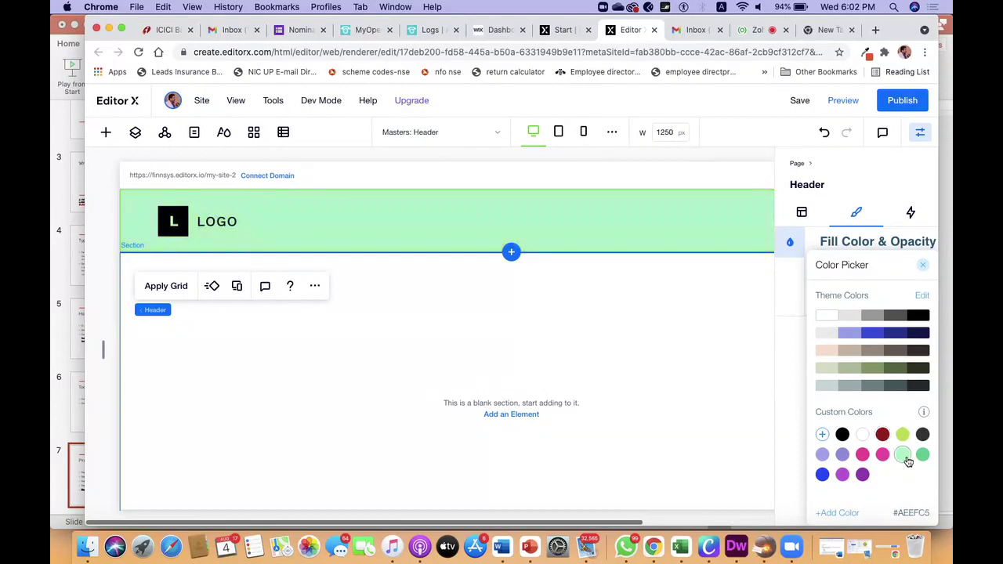
{"action": "left_click", "coordinate": [904, 437]}
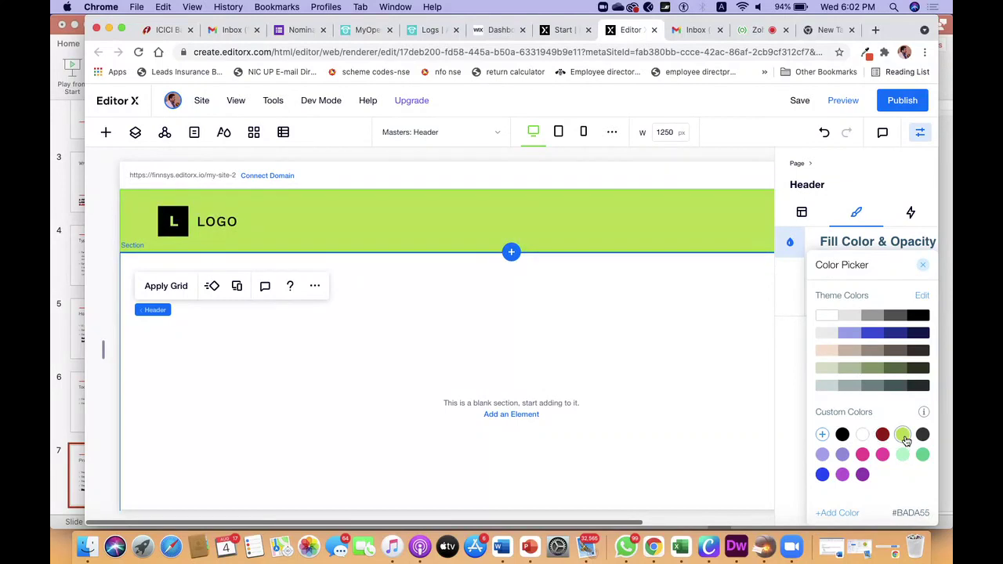
{"action": "left_click", "coordinate": [923, 267]}
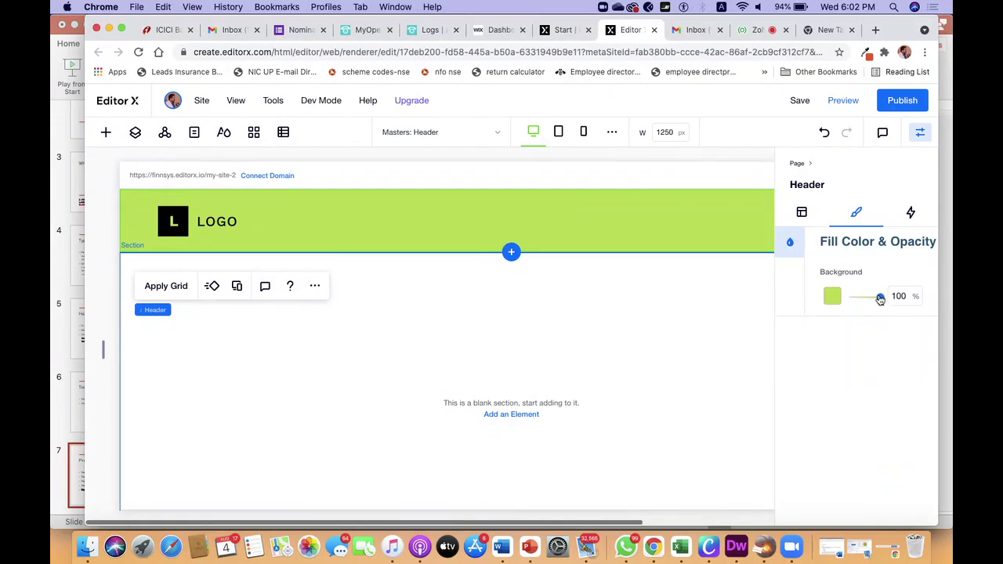
{"action": "mouse_move", "coordinate": [880, 298]}
{"action": "left_mouse_down"}
{"action": "mouse_move", "coordinate": [854, 299]}
{"action": "mouse_move", "coordinate": [873, 300]}
{"action": "left_mouse_up"}
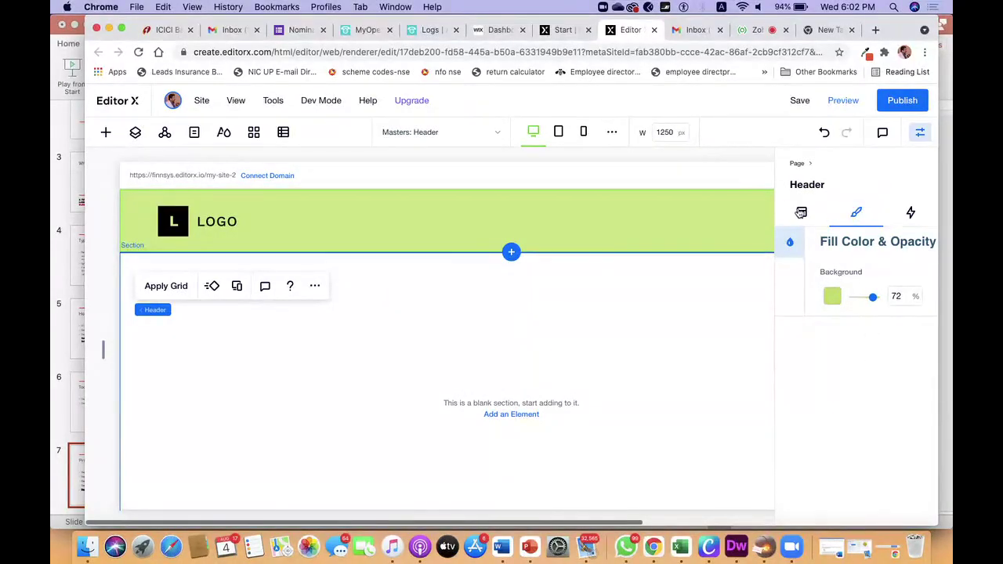
{"action": "left_click", "coordinate": [801, 213]}
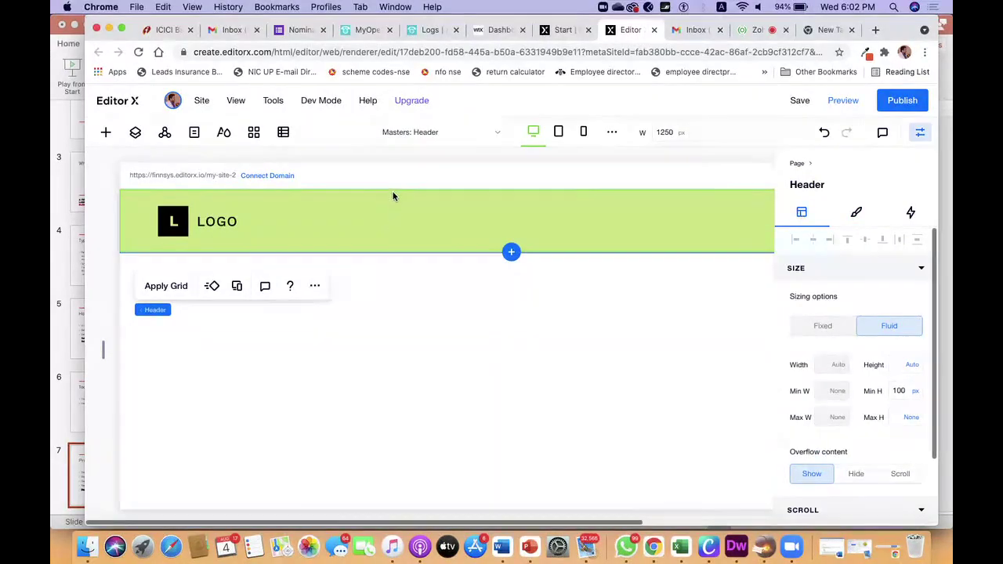
{"action": "left_click", "coordinate": [905, 391]}
{"action": "type", "text": "25"}
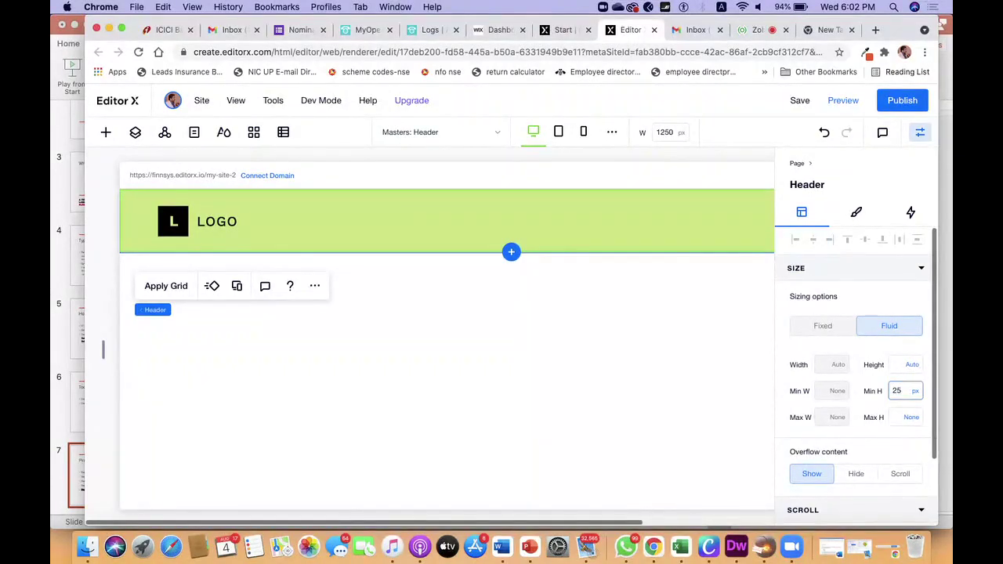
{"action": "key", "text": "Return"}
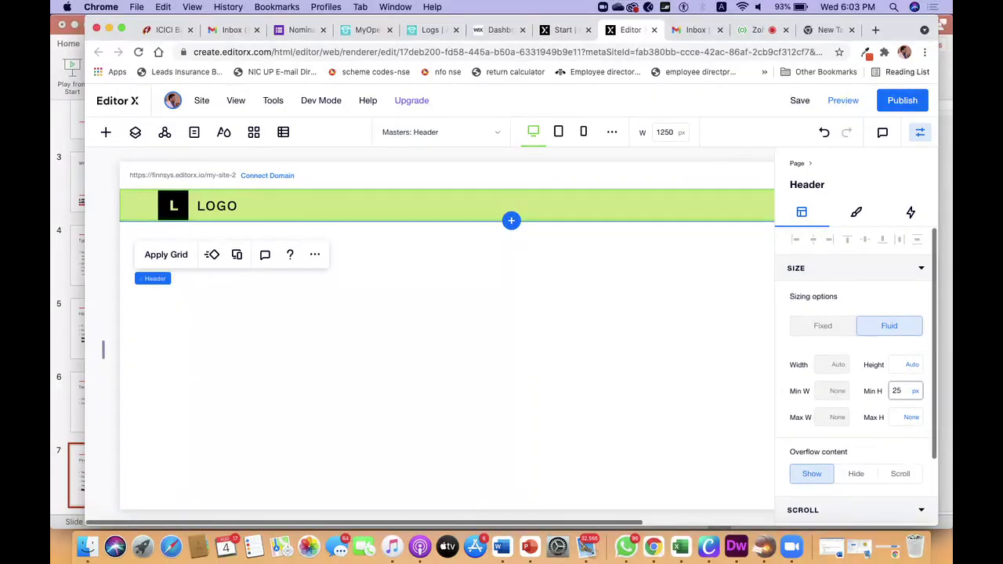
{"action": "double_click", "coordinate": [898, 392]}
{"action": "key", "text": "Return"}
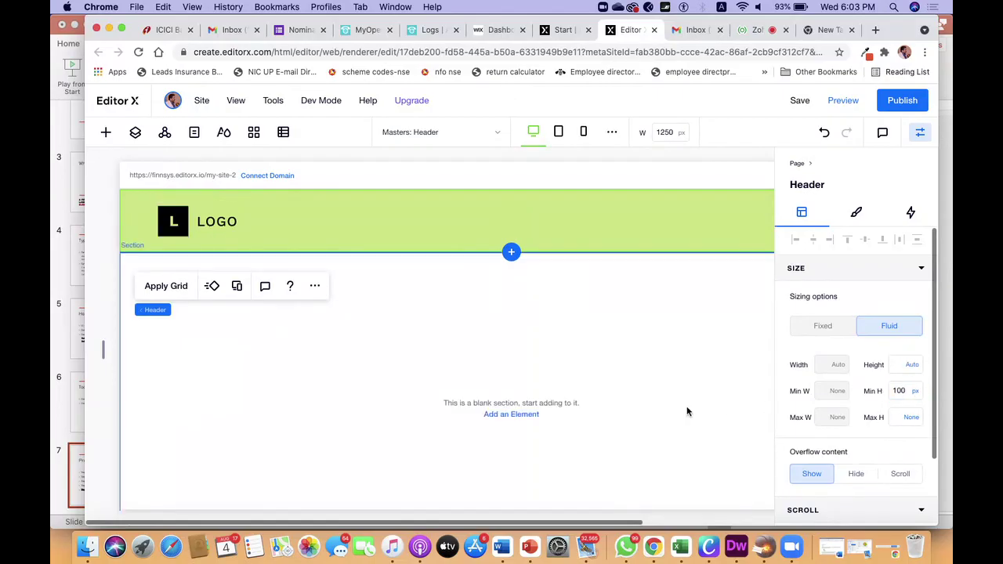
{"action": "left_click", "coordinate": [687, 411]}
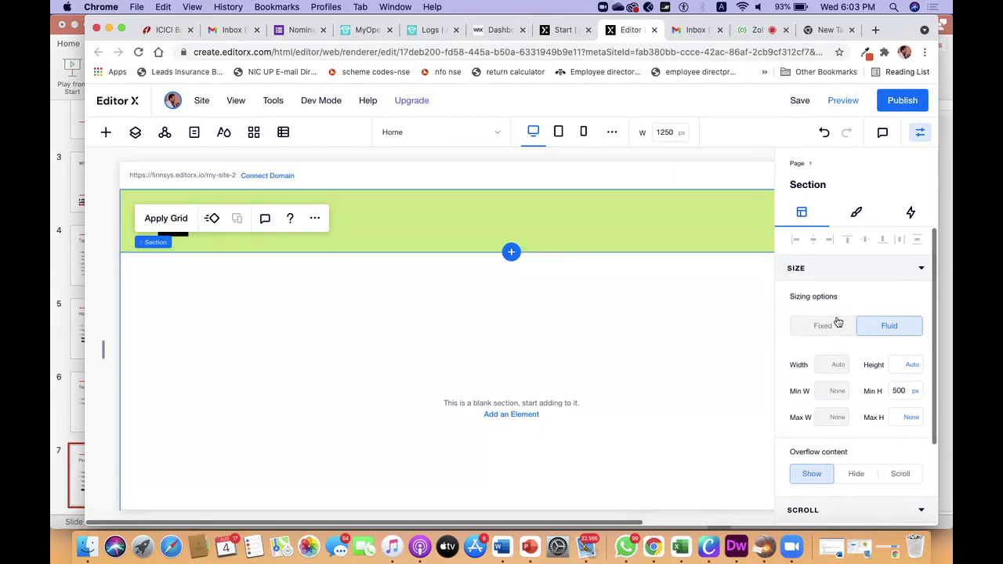
- Leave the blank section's scroll effect at None and hide the properties panel for a full-width canvas
{"action": "scroll", "coordinate": [840, 348], "scroll_direction": "down", "scroll_amount": 3}
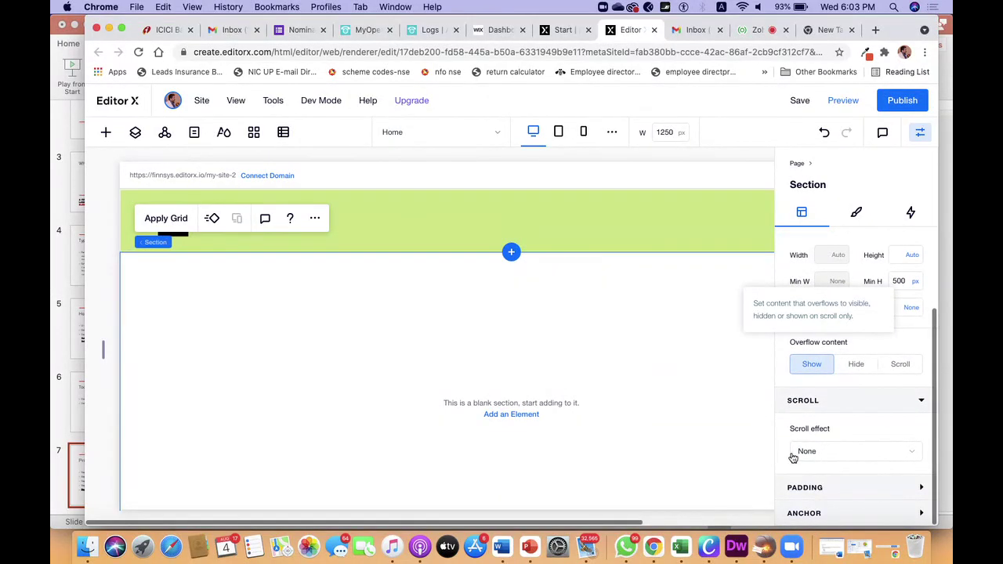
{"action": "left_click", "coordinate": [813, 452]}
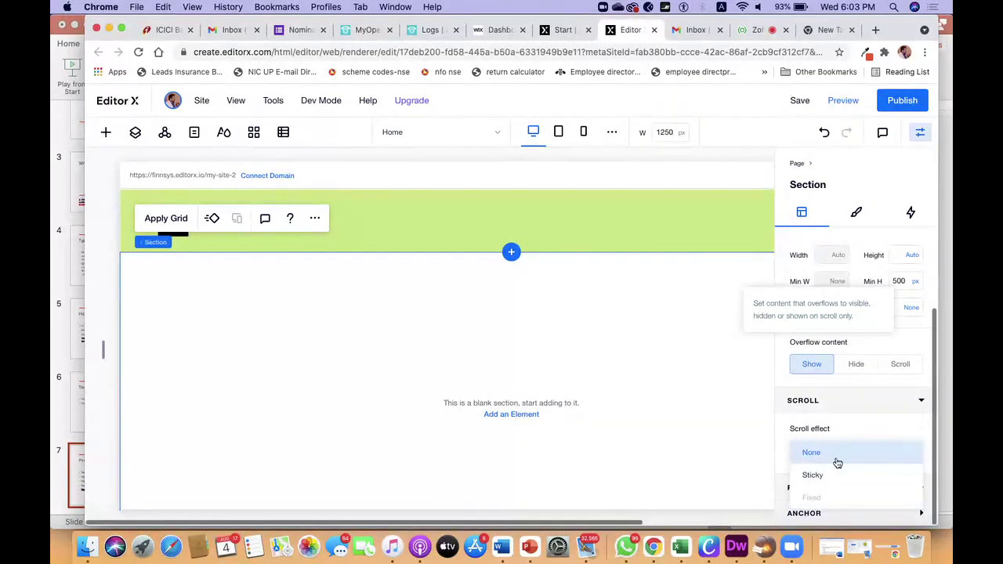
{"action": "left_click", "coordinate": [811, 452]}
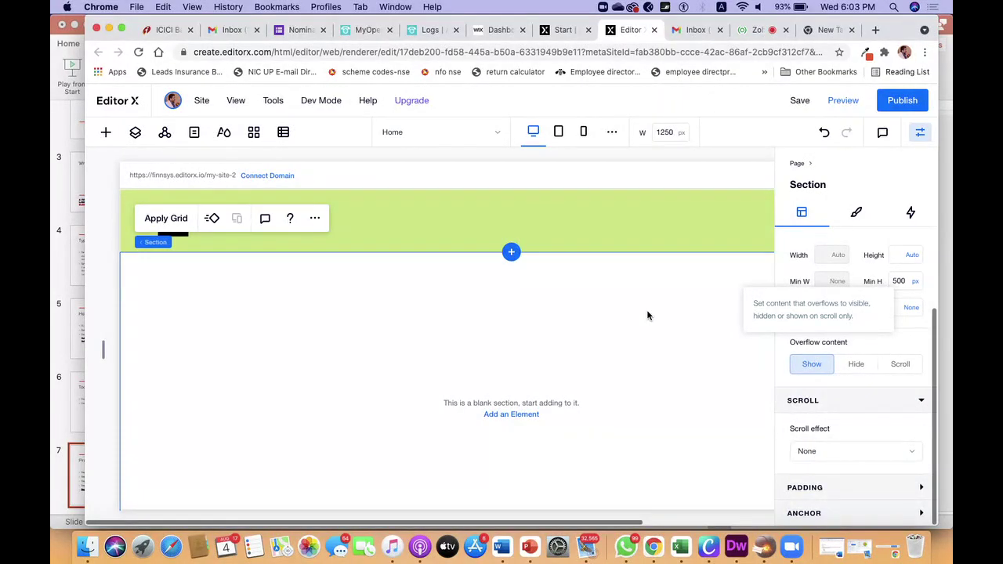
{"action": "left_click", "coordinate": [920, 133]}
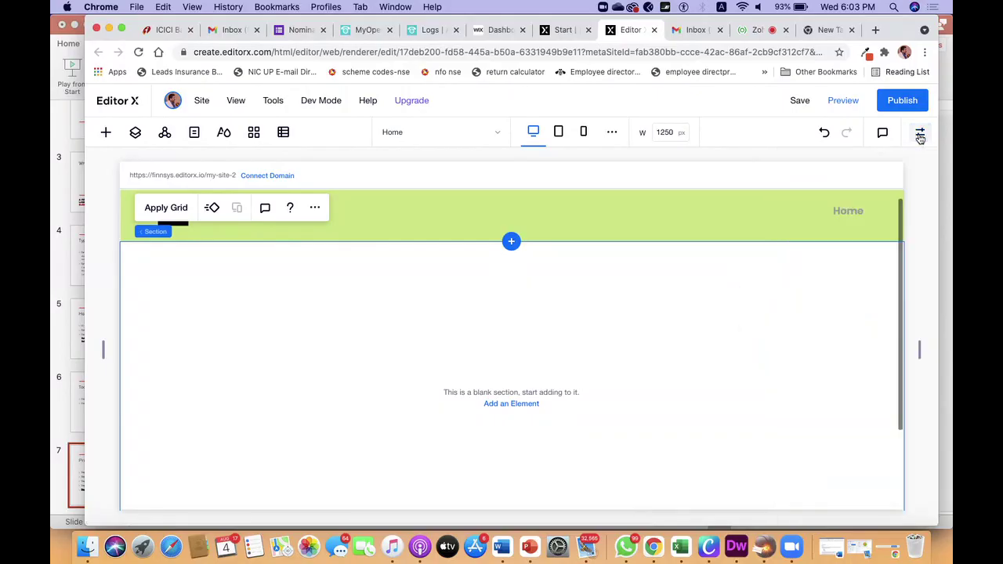
{"action": "scroll", "coordinate": [713, 267], "scroll_direction": "down", "scroll_amount": 5}
{"action": "scroll", "coordinate": [713, 266], "scroll_direction": "up", "scroll_amount": 5}
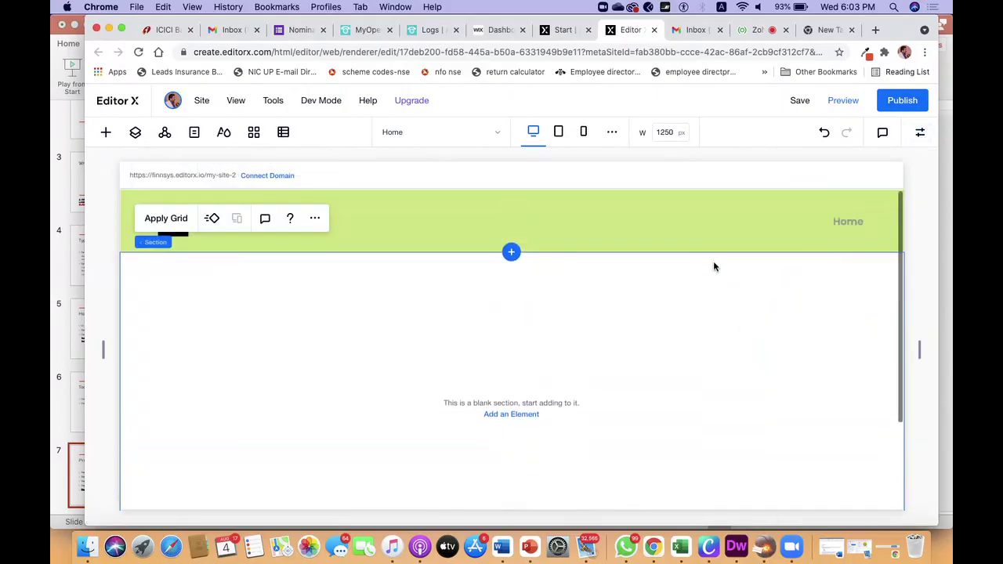
{"action": "scroll", "coordinate": [713, 267], "scroll_direction": "up", "scroll_amount": 1}
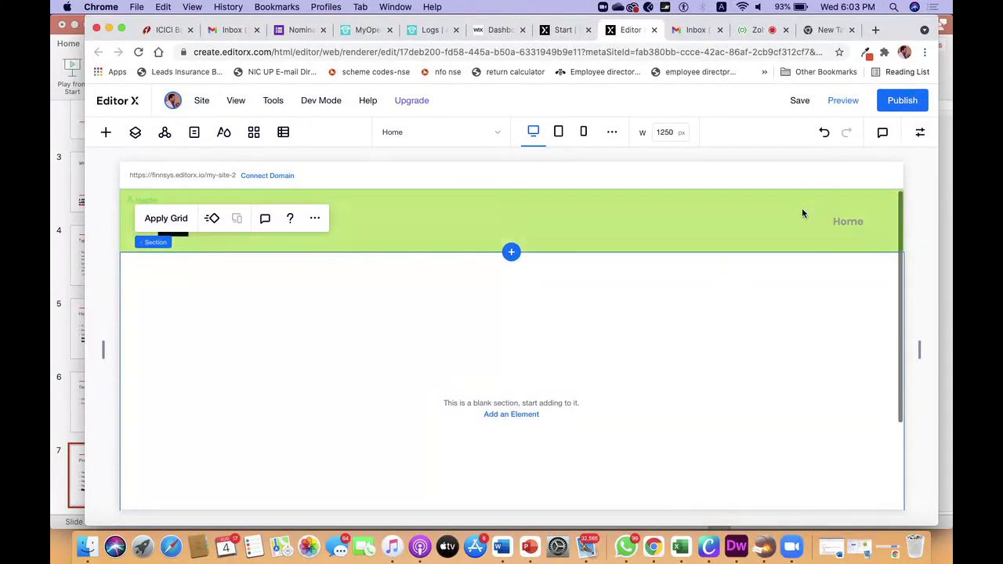
{"action": "left_click", "coordinate": [815, 226]}
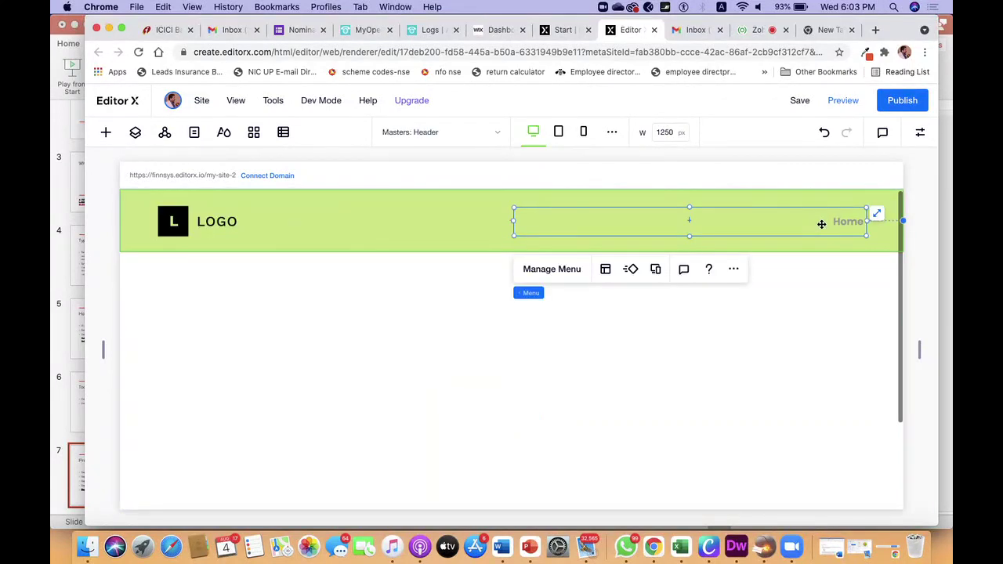
- Open Manage Site Menus and add a menu named 'Knowledge Center'
{"action": "left_click", "coordinate": [561, 272]}
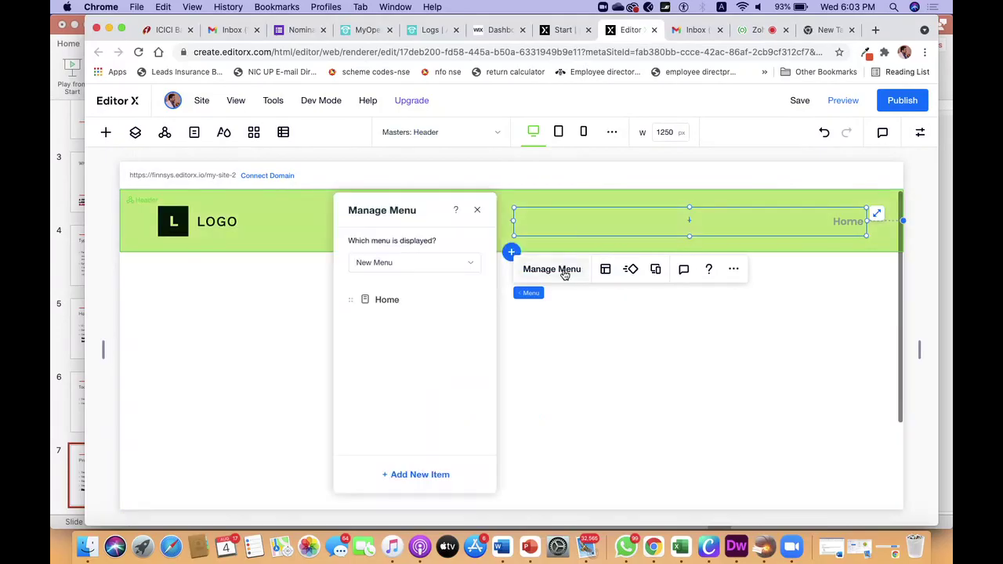
{"action": "left_click", "coordinate": [408, 269]}
{"action": "left_click", "coordinate": [414, 289]}
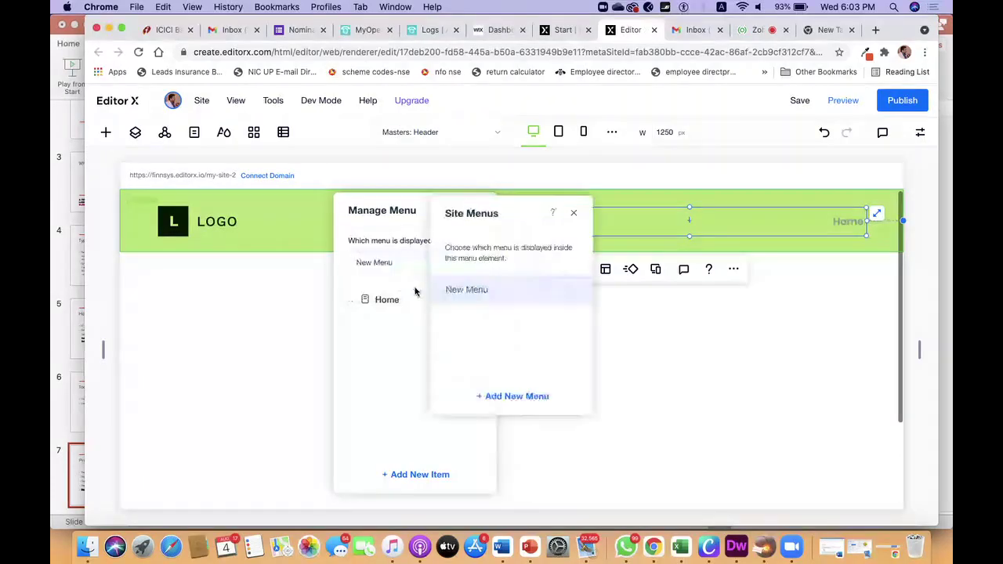
{"action": "left_click", "coordinate": [502, 400]}
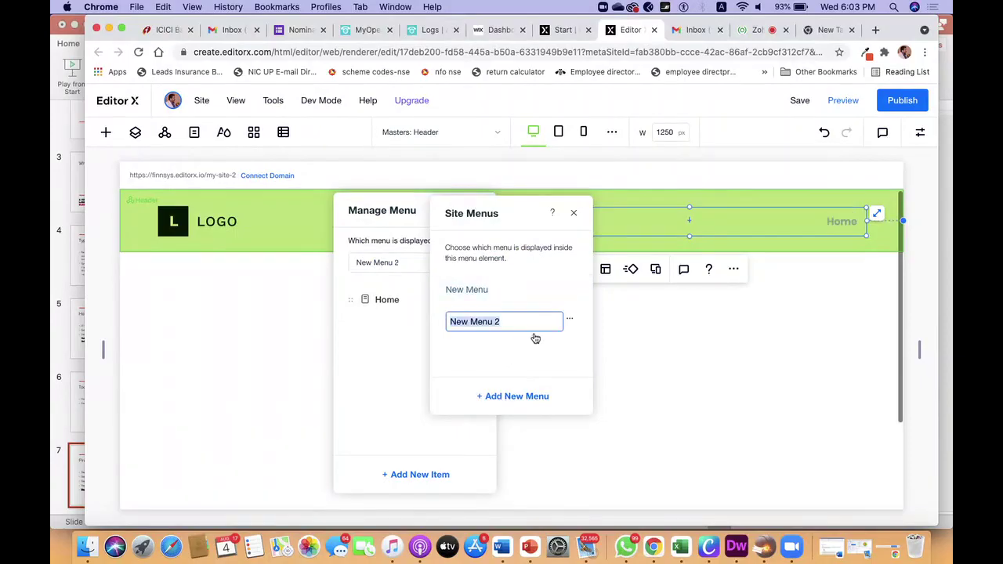
{"action": "type", "text": "Kno"}
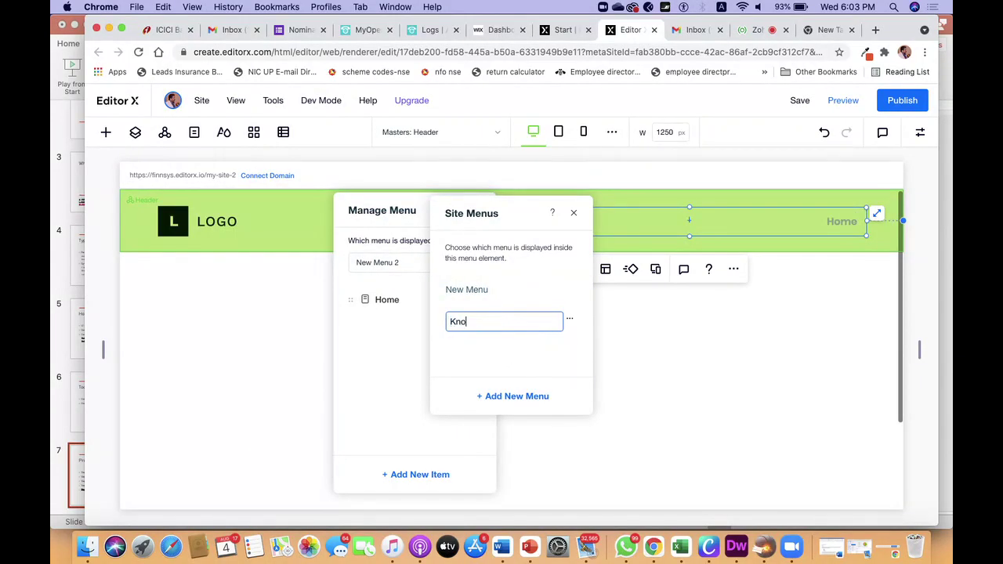
{"action": "type", "text": "wle"}
{"action": "key", "text": "BackSpace"}
{"action": "type", "text": "nter"}
{"action": "left_click", "coordinate": [510, 397]}
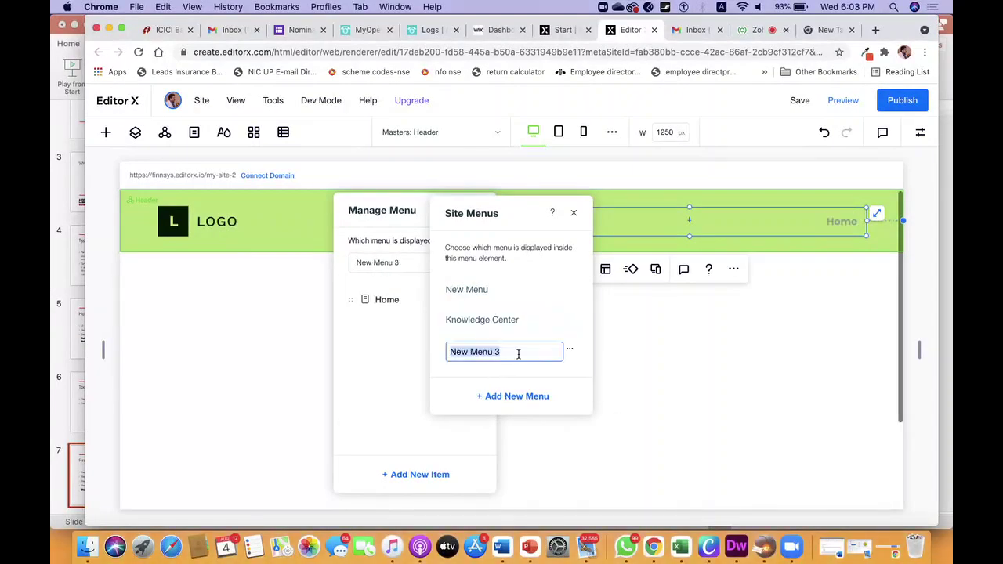
- Add an 'About the Author' menu, correcting the 'teh' typo in its name
{"action": "type", "text": "About"}
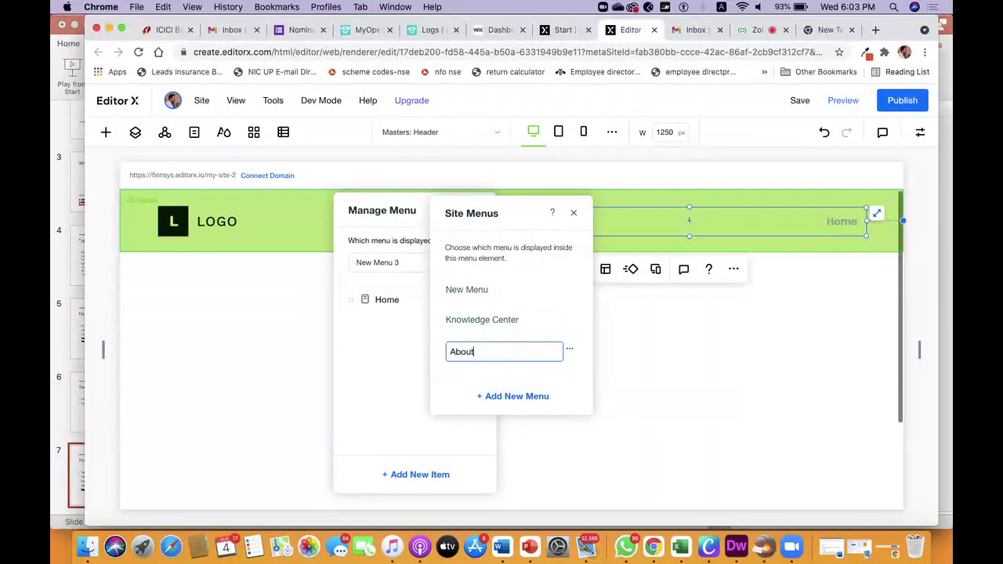
{"action": "type", "text": " teh Autho"}
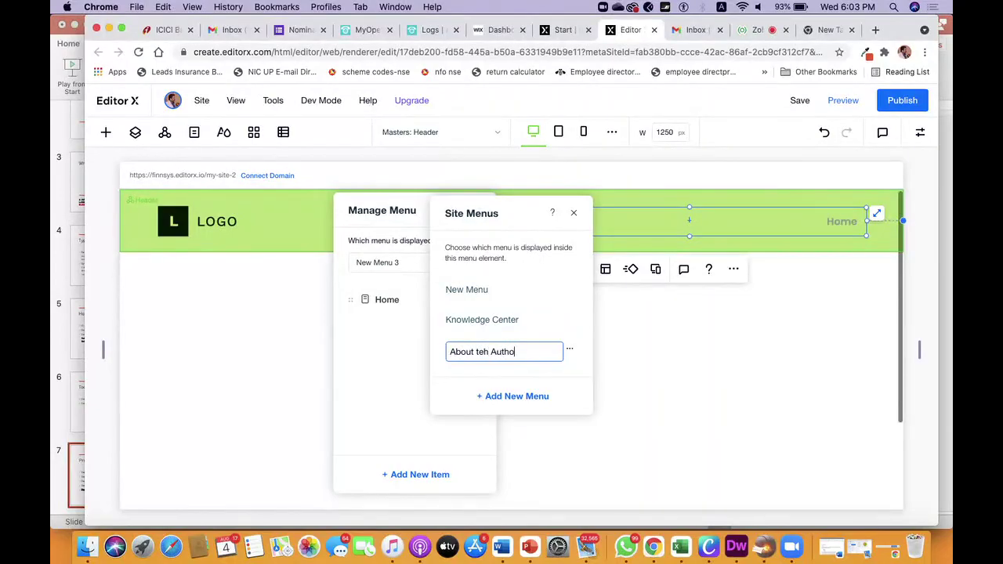
{"action": "type", "text": "r"}
{"action": "left_click", "coordinate": [502, 397]}
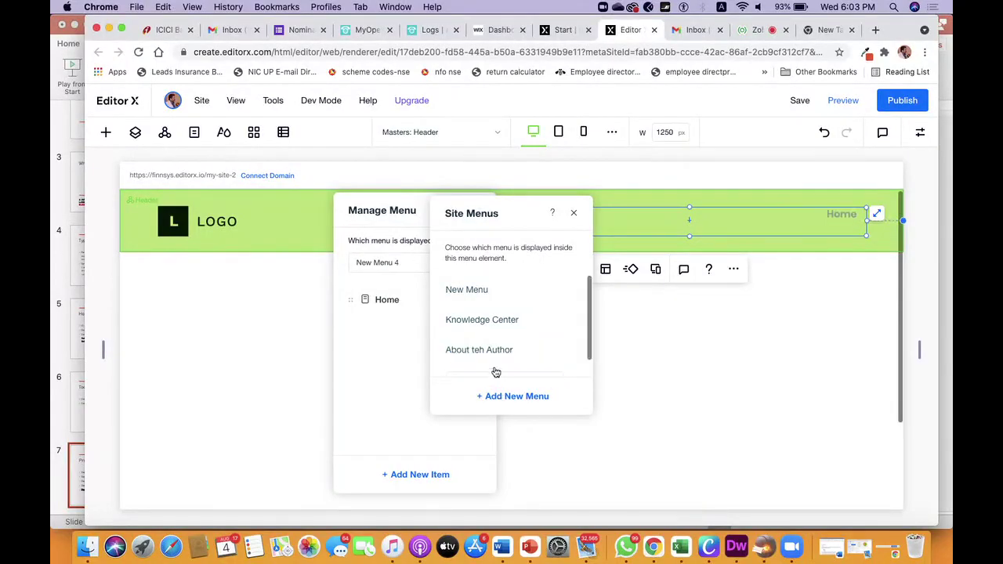
{"action": "left_click", "coordinate": [491, 336]}
{"action": "double_click", "coordinate": [479, 335]}
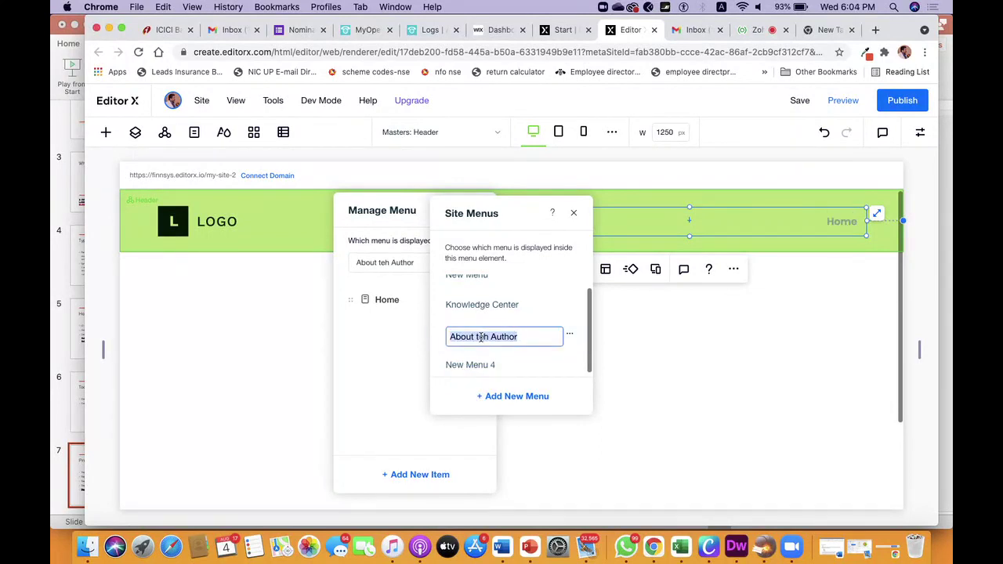
{"action": "left_click", "coordinate": [481, 337]}
{"action": "key", "text": "BackSpace"}
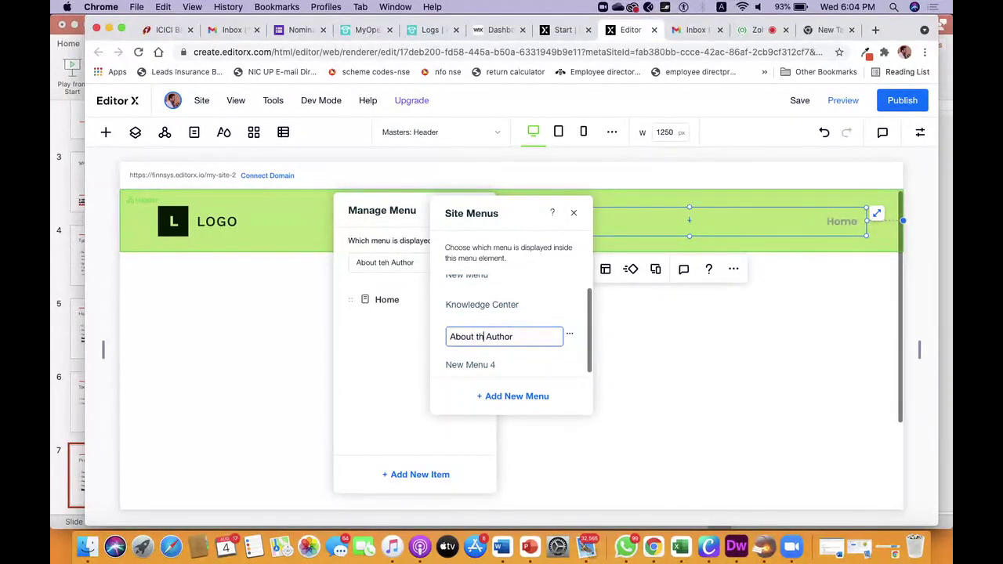
{"action": "type", "text": "e"}
{"action": "key", "text": "Return"}
- Create the 'Go to our Investment Site' and 'Contact the Author' menus
{"action": "left_click", "coordinate": [522, 367]}
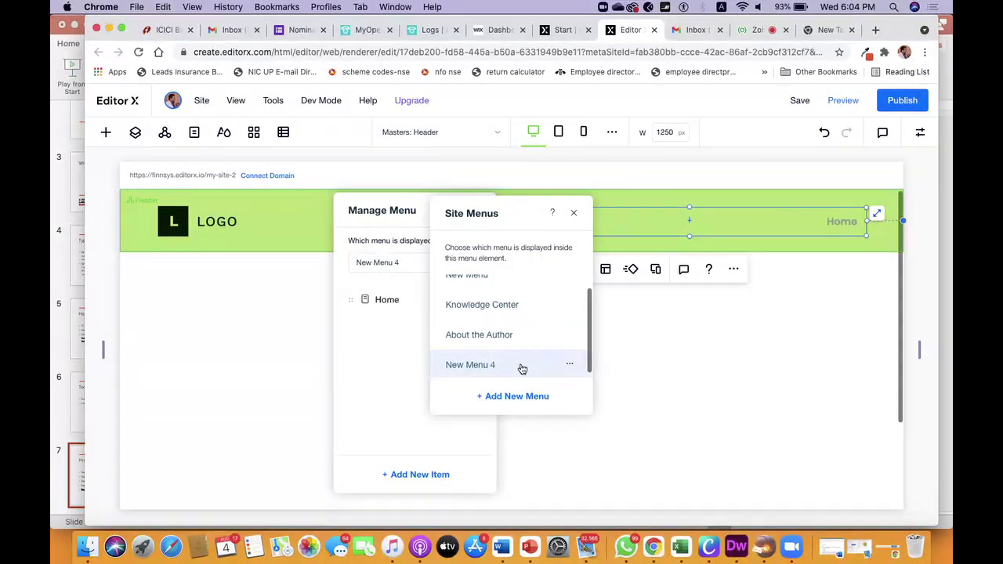
{"action": "double_click", "coordinate": [505, 366]}
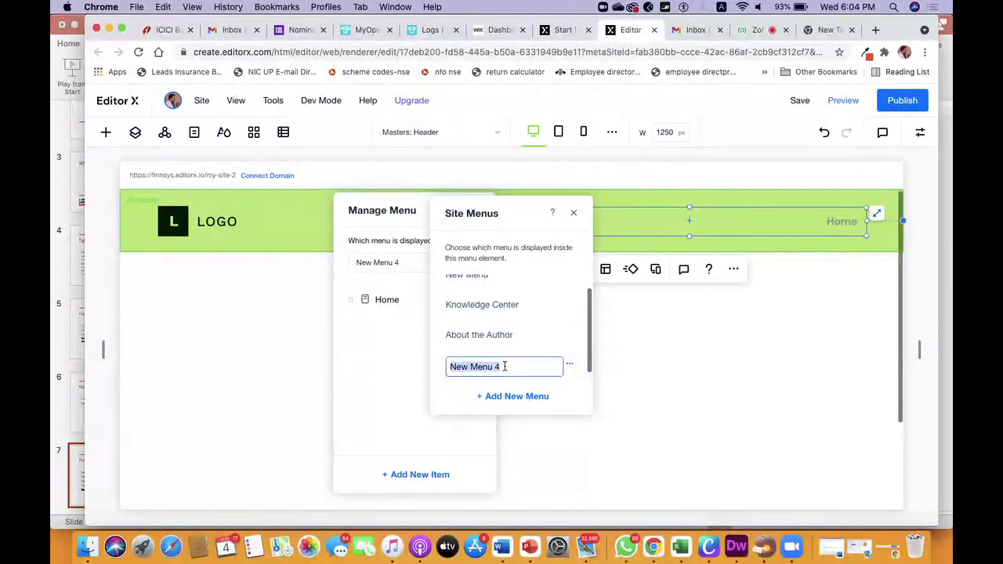
{"action": "type", "text": "Go to our"}
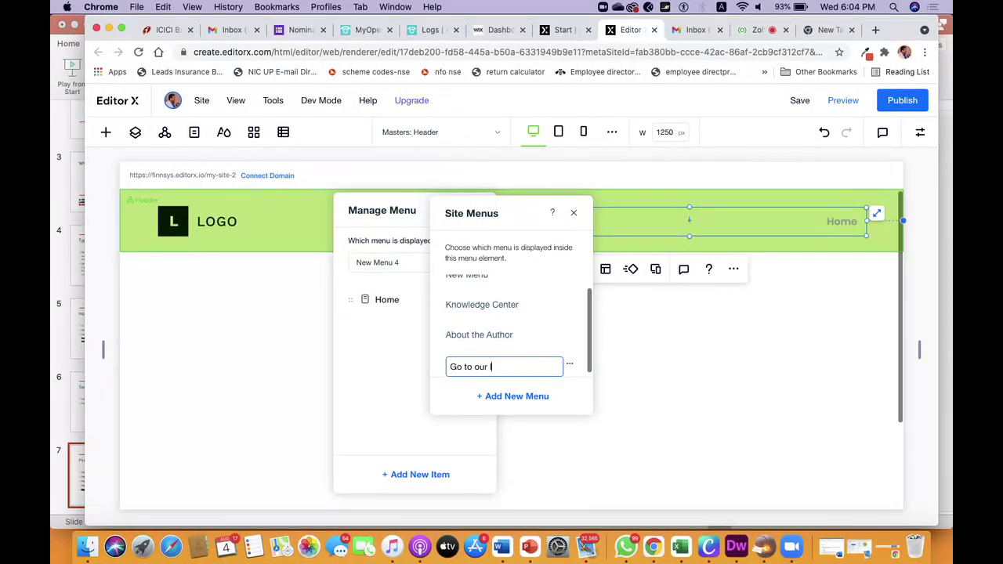
{"action": "type", "text": " Investment Site"}
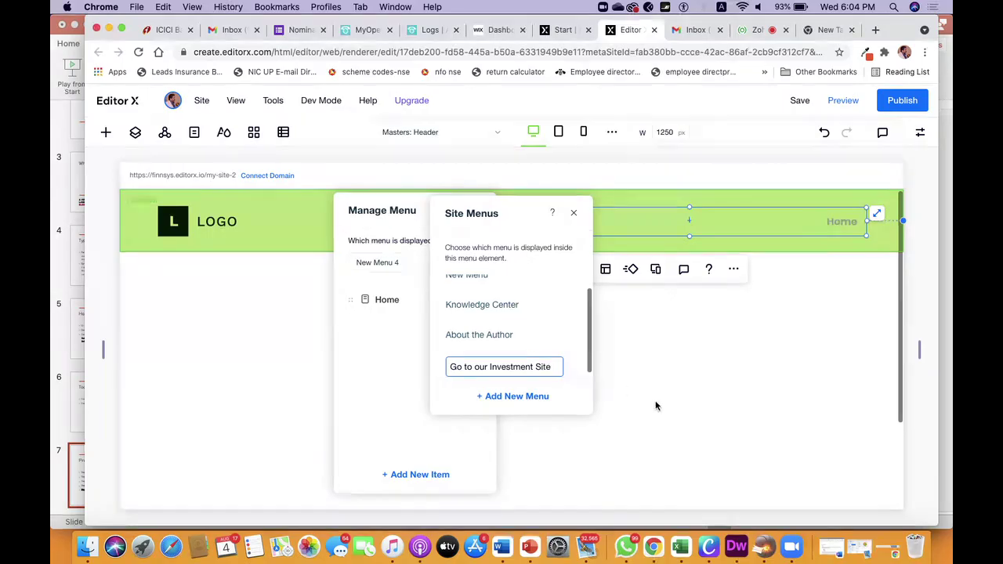
{"action": "left_click", "coordinate": [526, 396]}
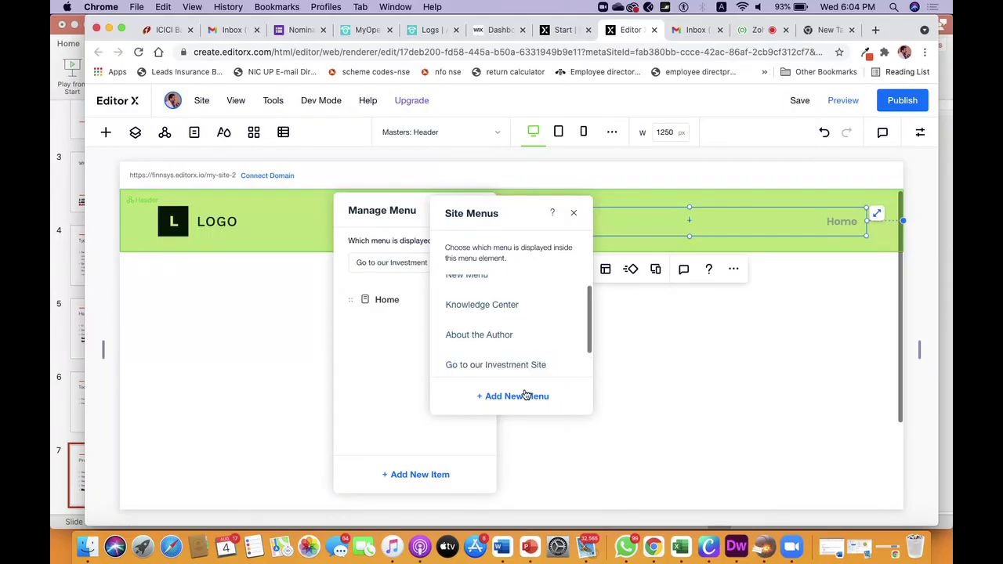
{"action": "type", "text": "Co"}
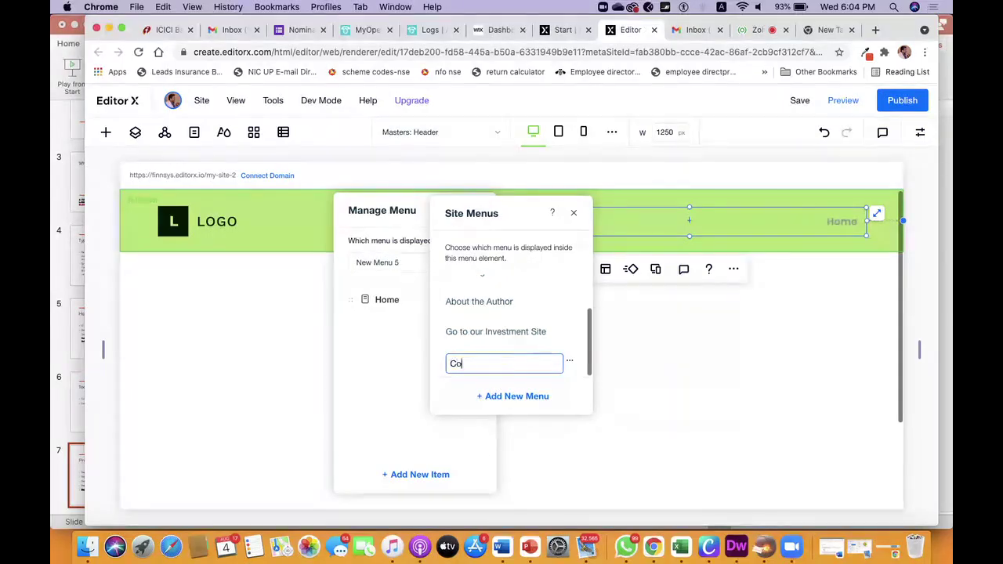
{"action": "type", "text": "ntact the Author"}
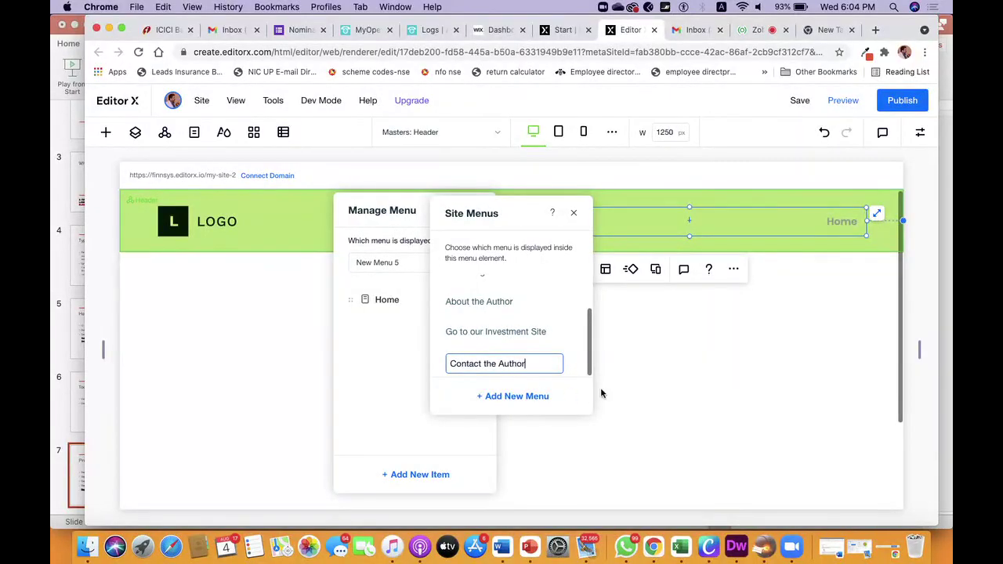
{"action": "left_click", "coordinate": [650, 385]}
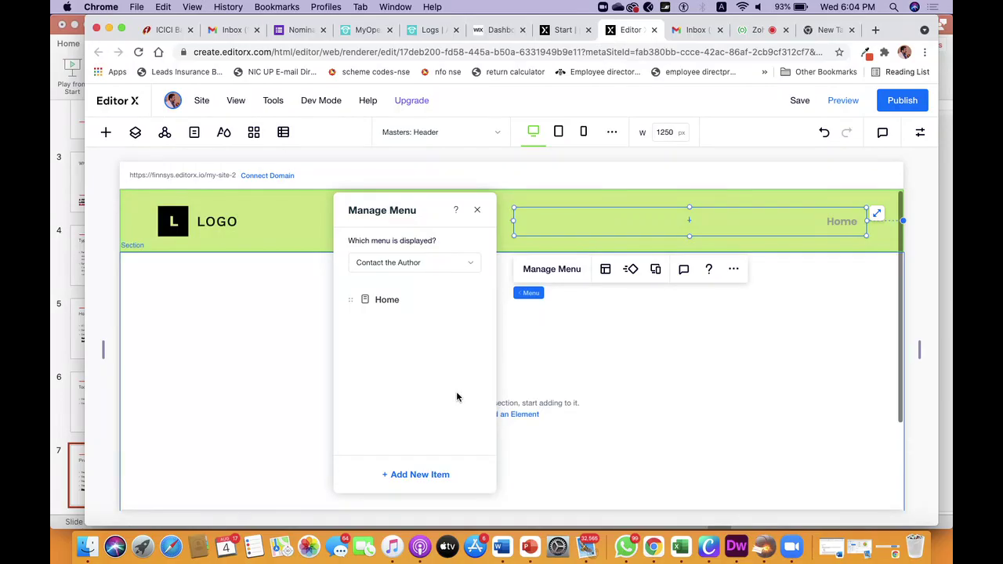
- Keep New Menu as the header's displayed menu and close the menu manager
{"action": "left_click", "coordinate": [425, 267]}
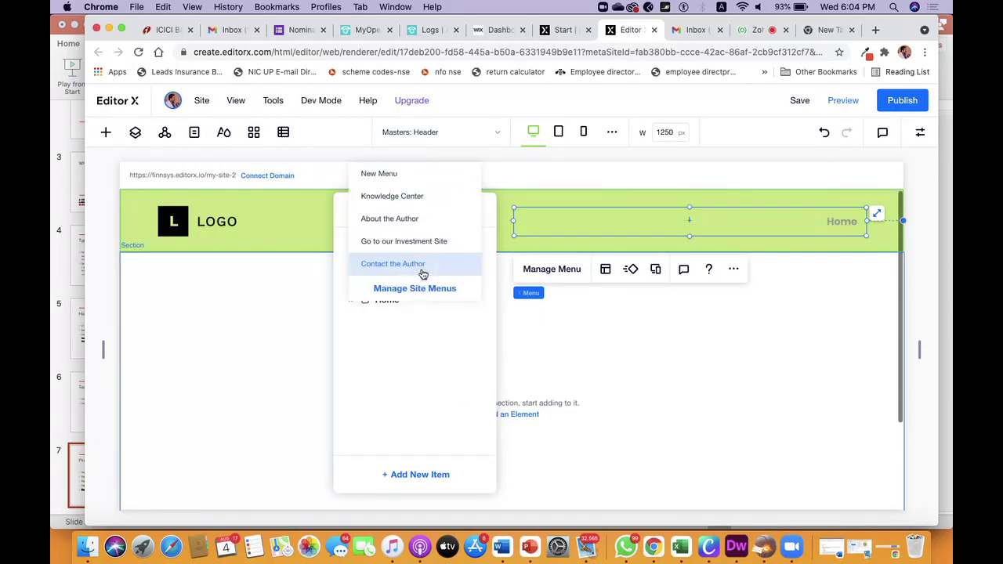
{"action": "left_click", "coordinate": [388, 176]}
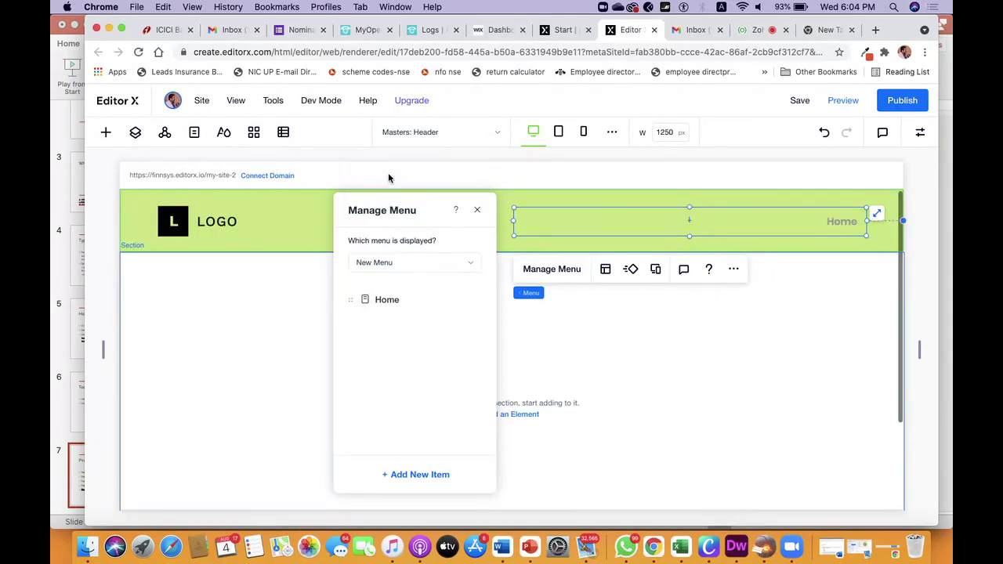
{"action": "left_click", "coordinate": [439, 271]}
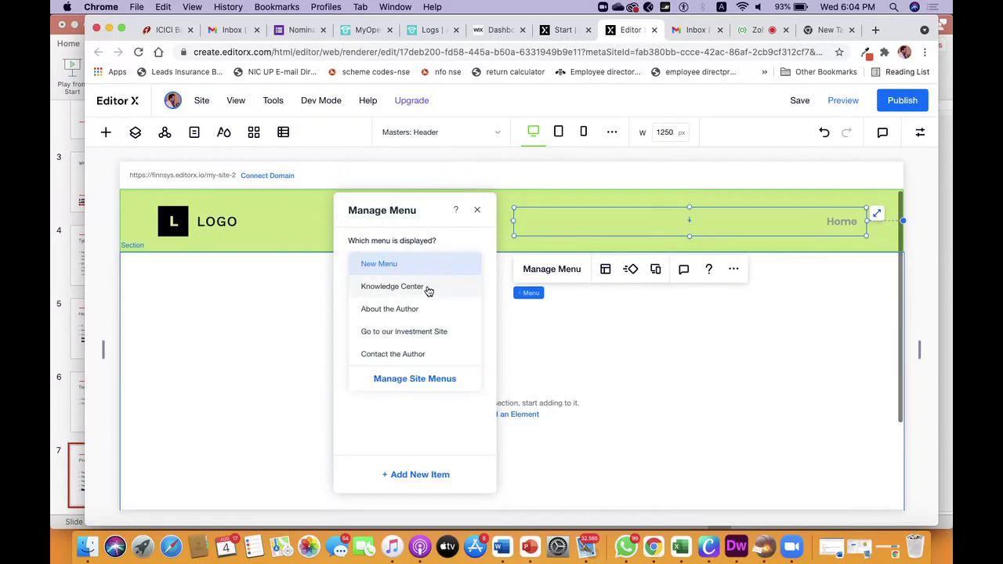
{"action": "left_click", "coordinate": [478, 211]}
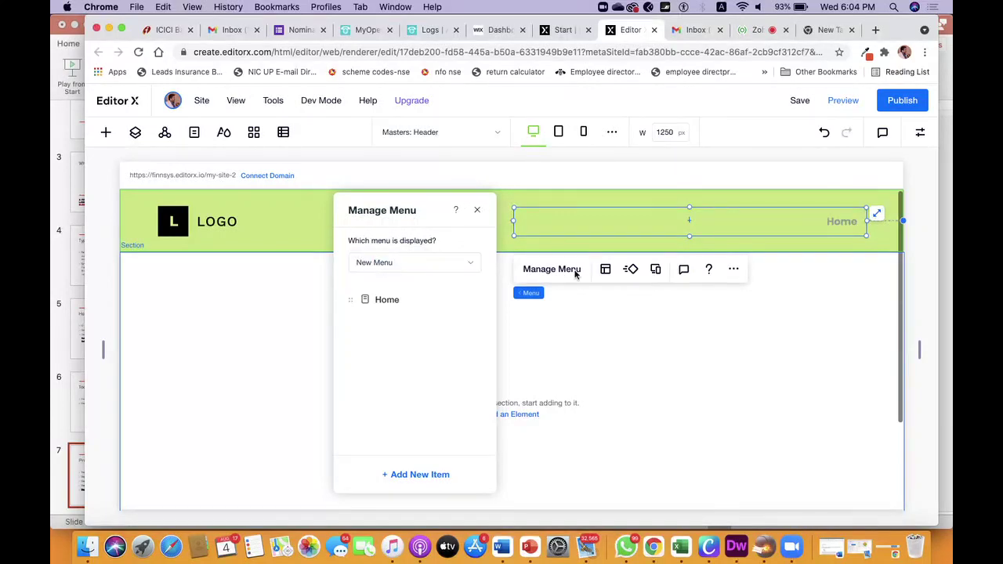
{"action": "left_click", "coordinate": [478, 211]}
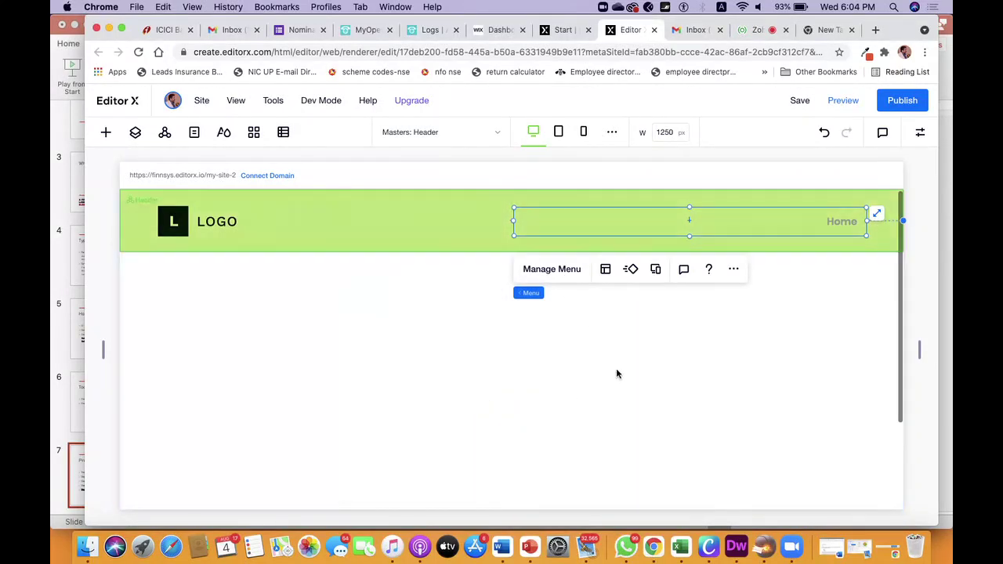
{"action": "left_click", "coordinate": [616, 371]}
{"action": "left_click", "coordinate": [559, 219]}
- Preview Knowledge Center in the header, then switch back to New Menu and close the manager
{"action": "left_click", "coordinate": [551, 269]}
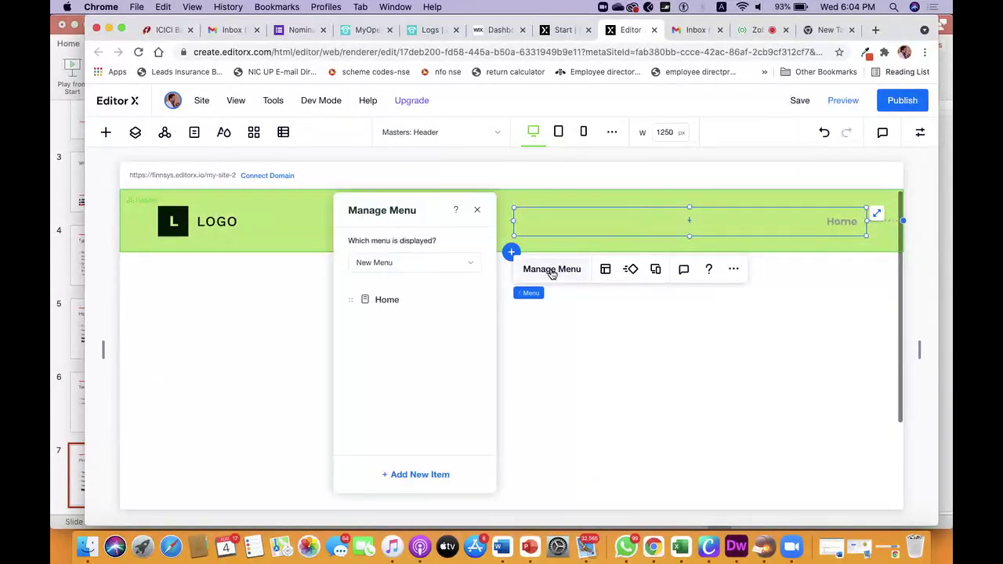
{"action": "mouse_move", "coordinate": [425, 294]}
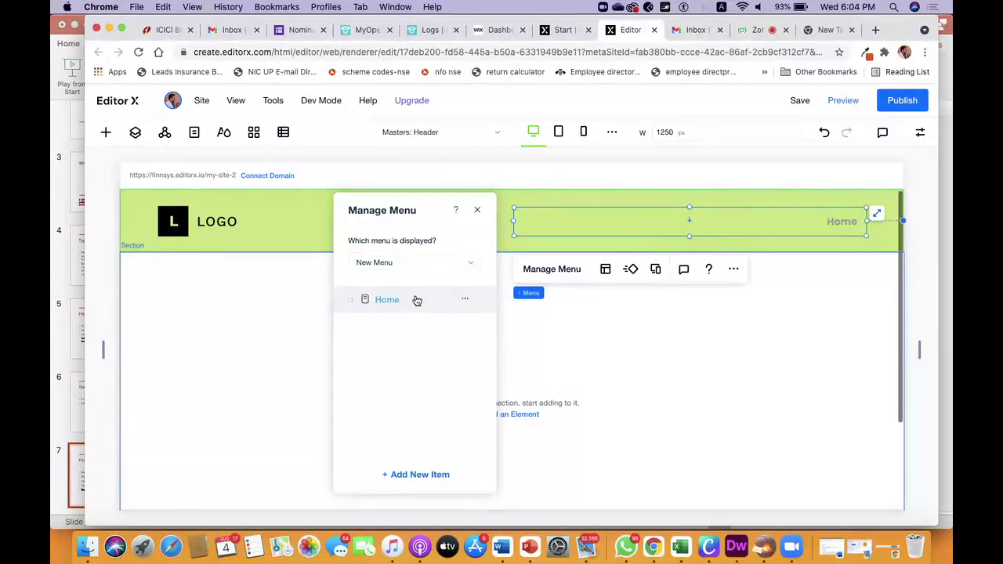
{"action": "left_click", "coordinate": [452, 265]}
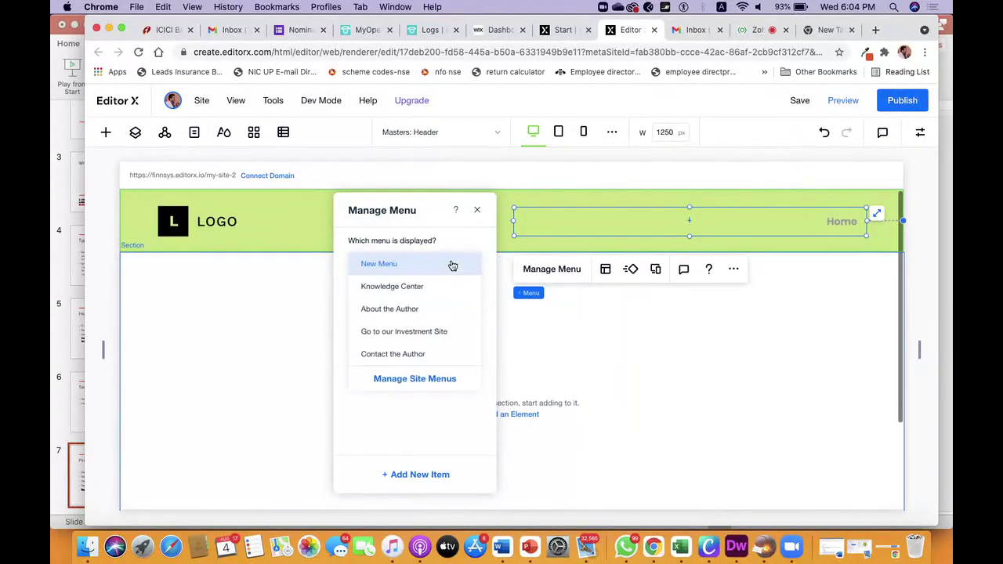
{"action": "left_click", "coordinate": [418, 288]}
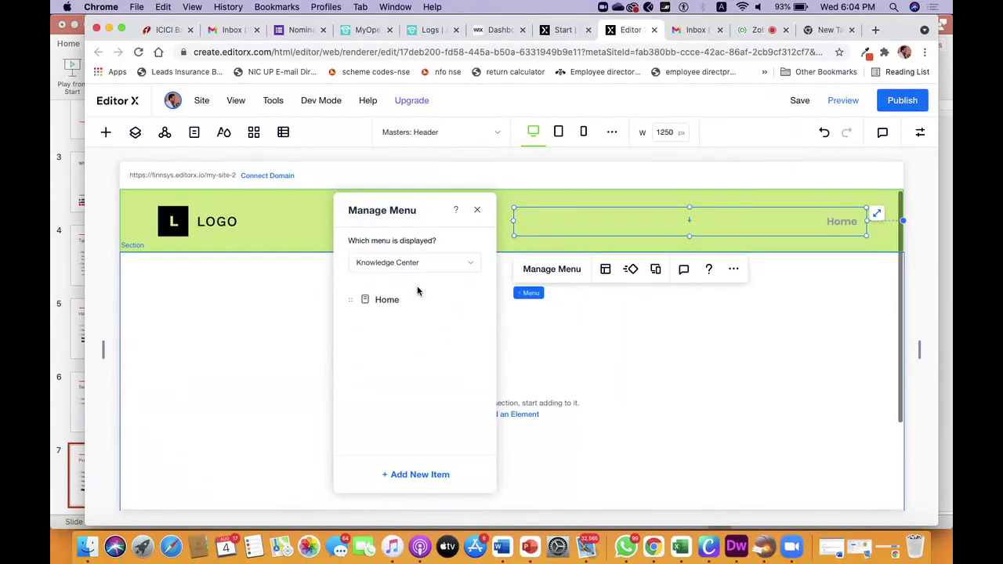
{"action": "left_click", "coordinate": [456, 267]}
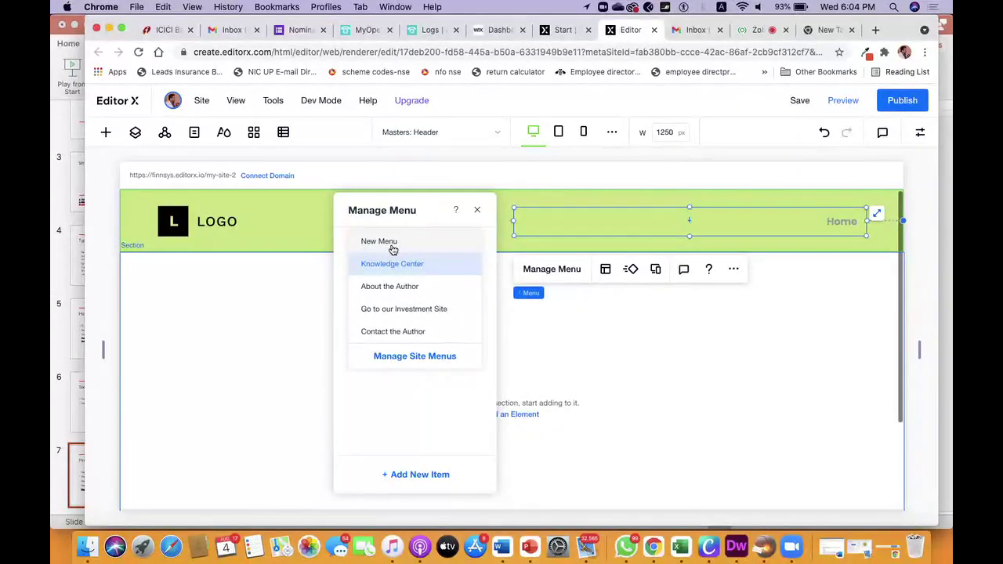
{"action": "left_click", "coordinate": [393, 247]}
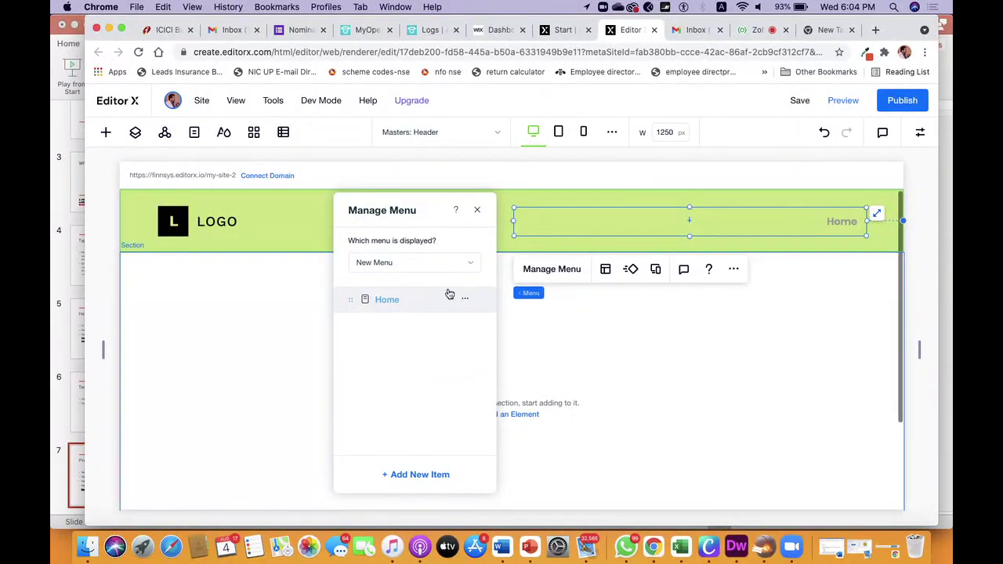
{"action": "left_click", "coordinate": [477, 209]}
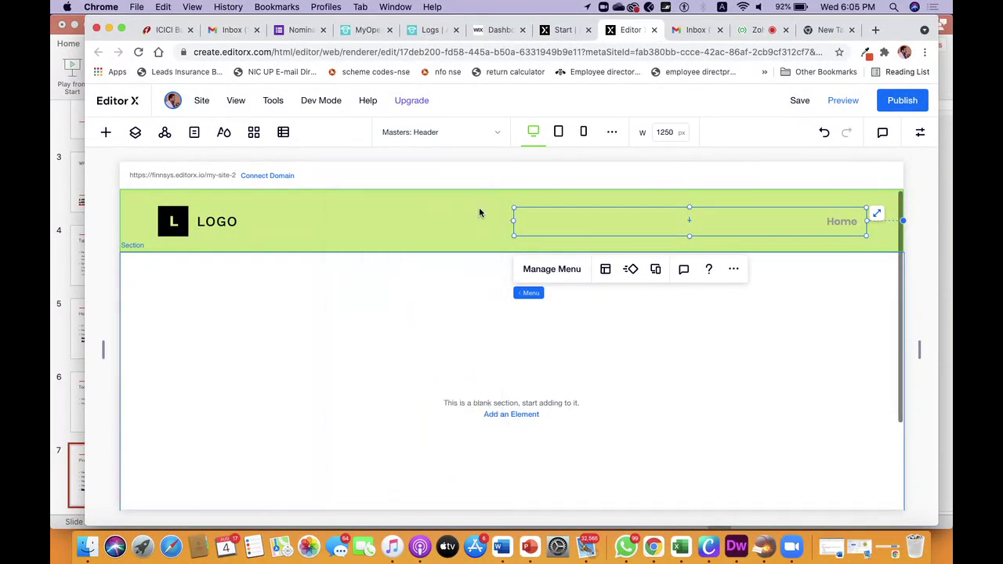
{"action": "left_click", "coordinate": [223, 383]}
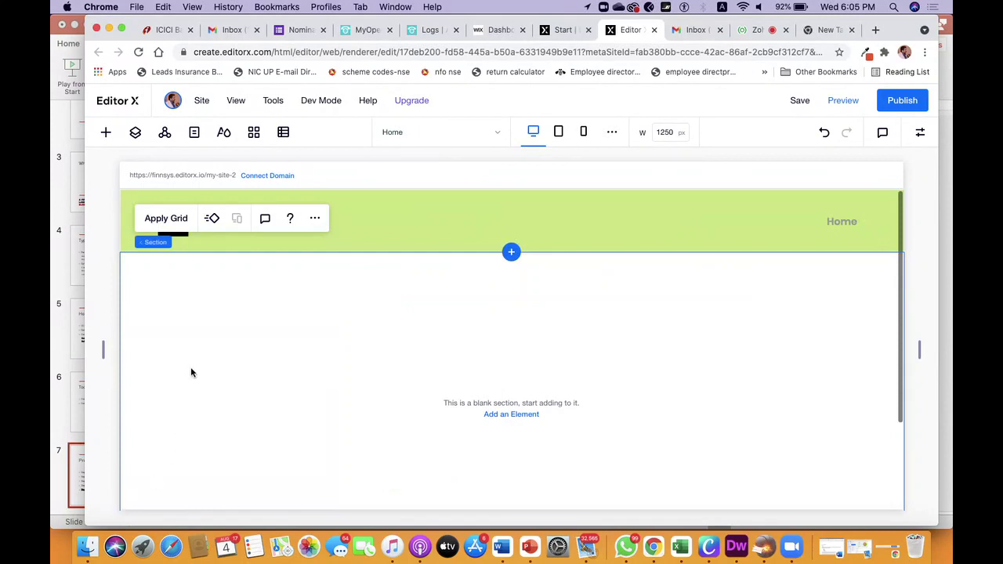
- Add a trial horizontal menu from Menu & Search to the page section, then delete it
{"action": "left_click", "coordinate": [107, 133]}
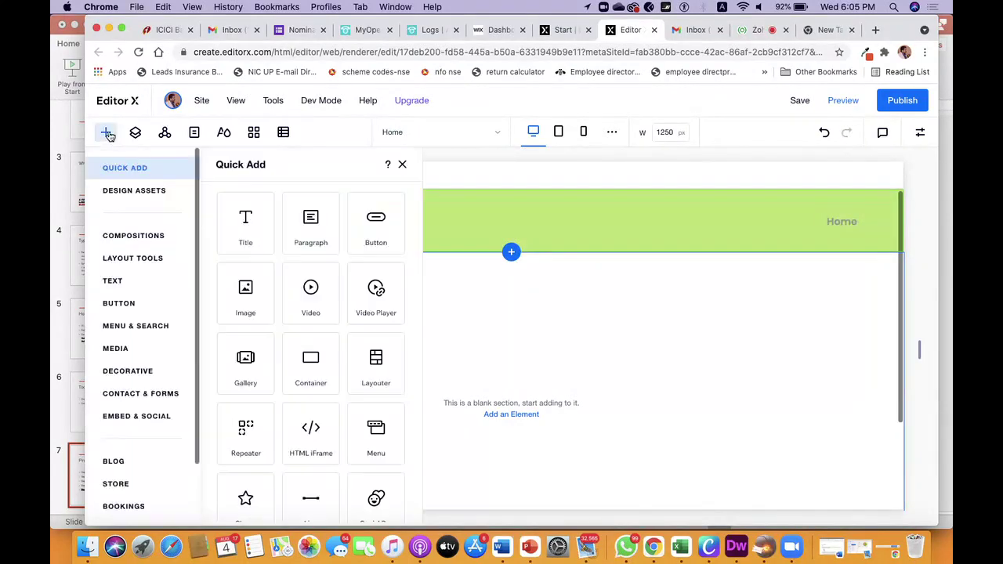
{"action": "left_click", "coordinate": [130, 329]}
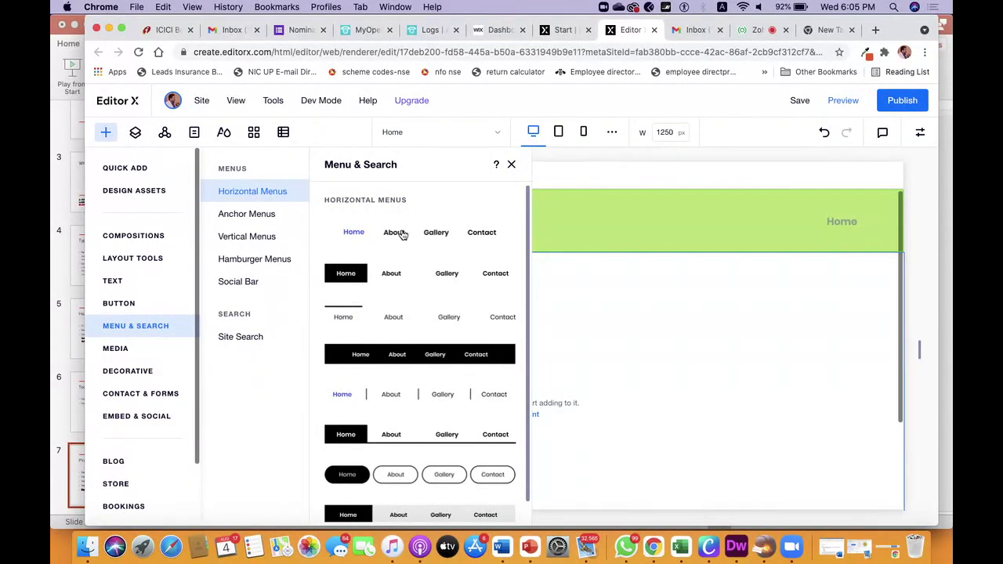
{"action": "left_click", "coordinate": [402, 234]}
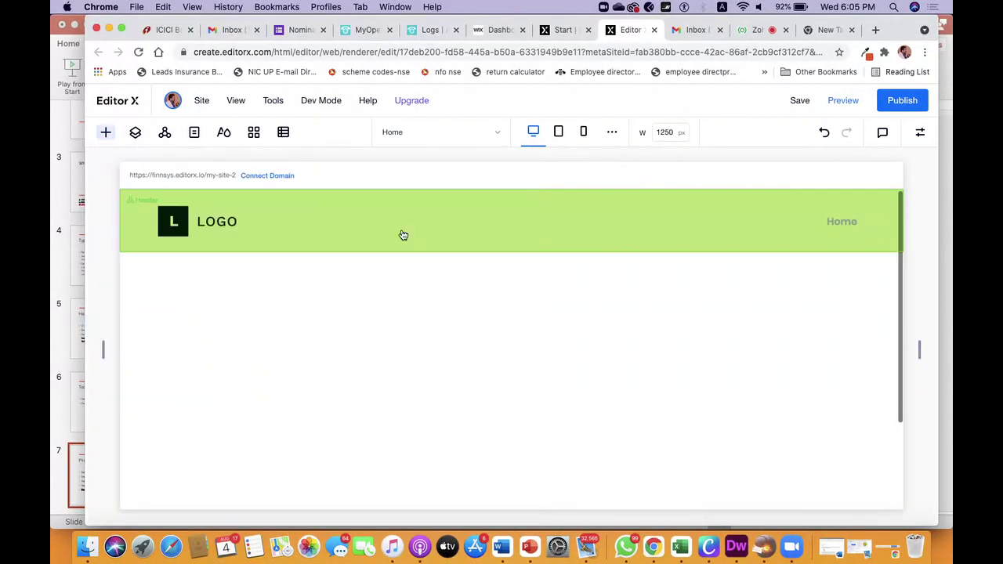
{"action": "left_click", "coordinate": [570, 402]}
{"action": "left_click", "coordinate": [514, 340]}
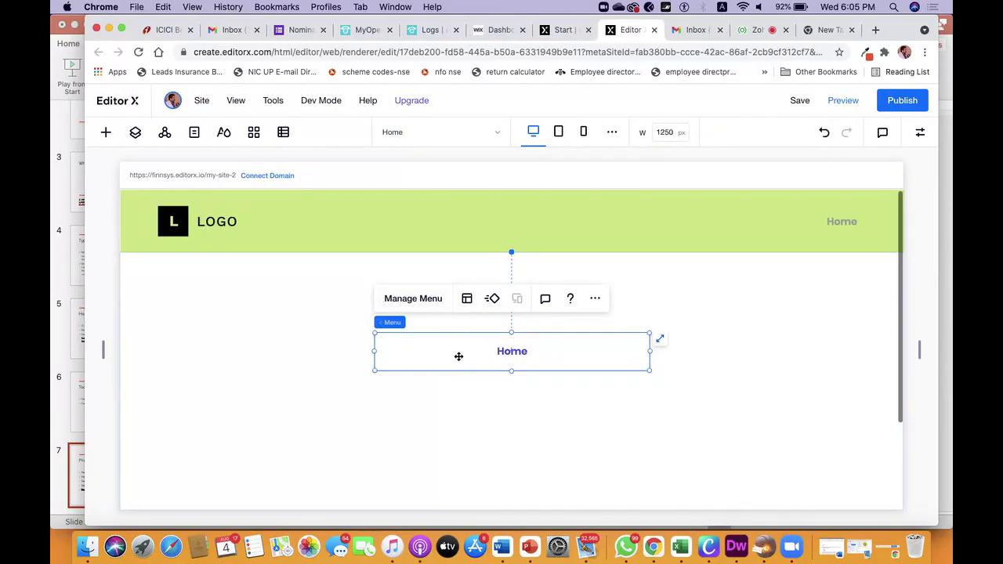
{"action": "left_click", "coordinate": [841, 221]}
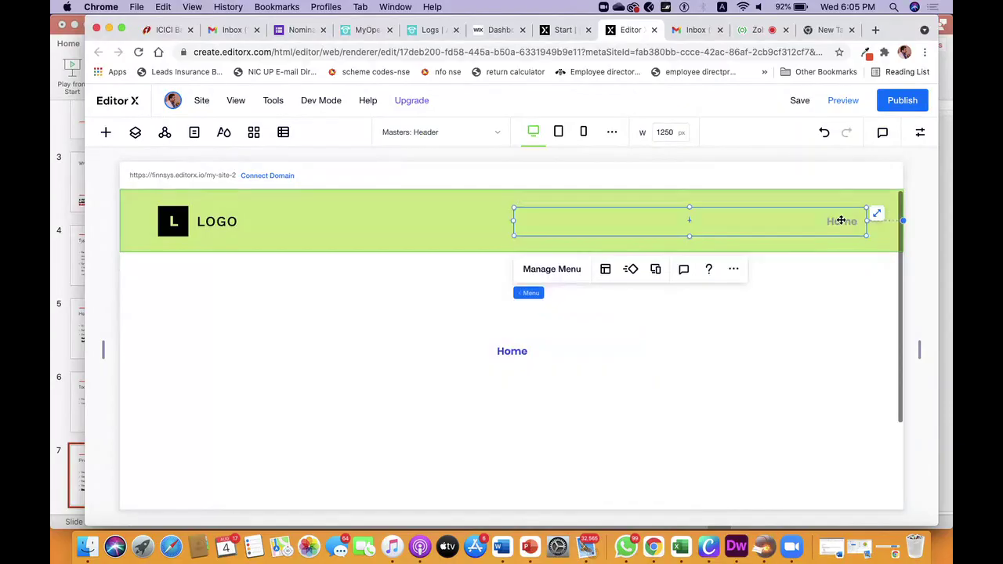
{"action": "left_click", "coordinate": [520, 352]}
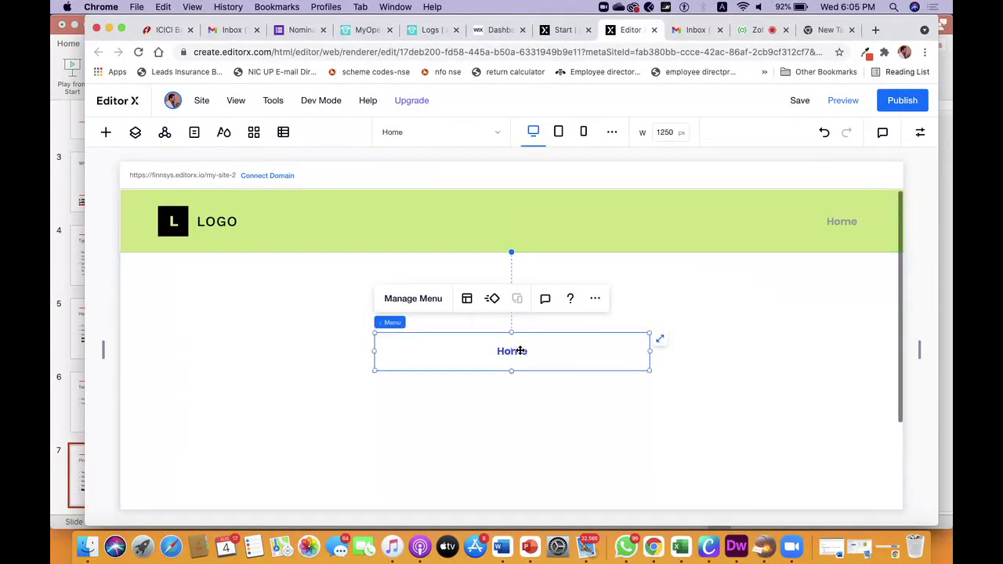
{"action": "key", "text": "Delete"}
- Drag the header's Home menu leftward across the header
{"action": "left_click", "coordinate": [703, 316]}
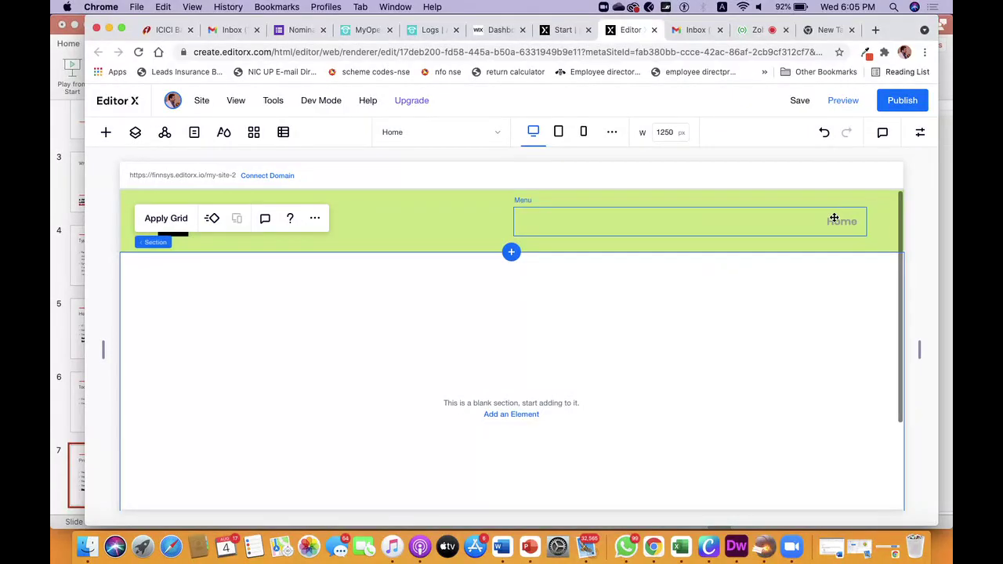
{"action": "left_click", "coordinate": [834, 218]}
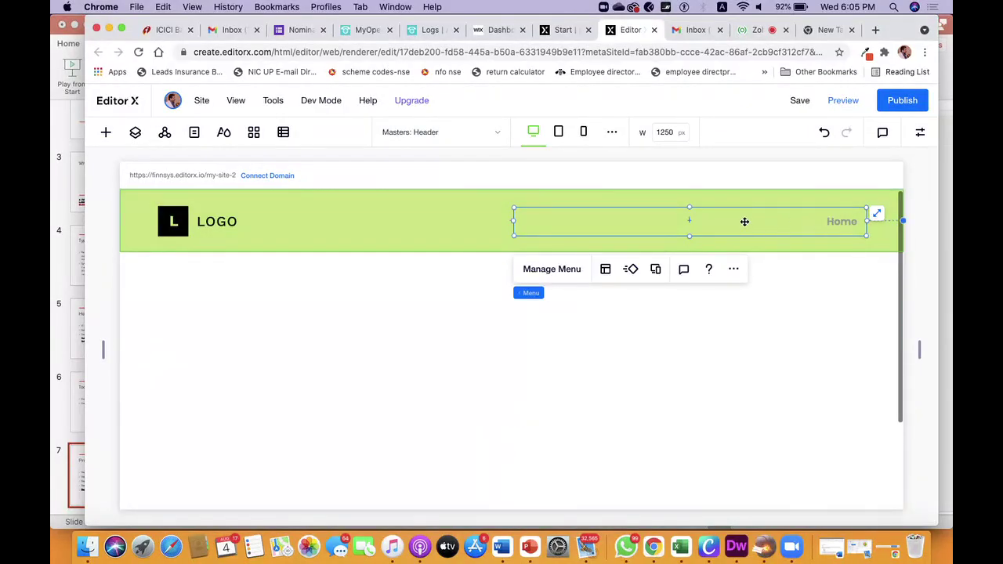
{"action": "left_click_drag", "start_coordinate": [744, 222], "coordinate": [671, 225]}
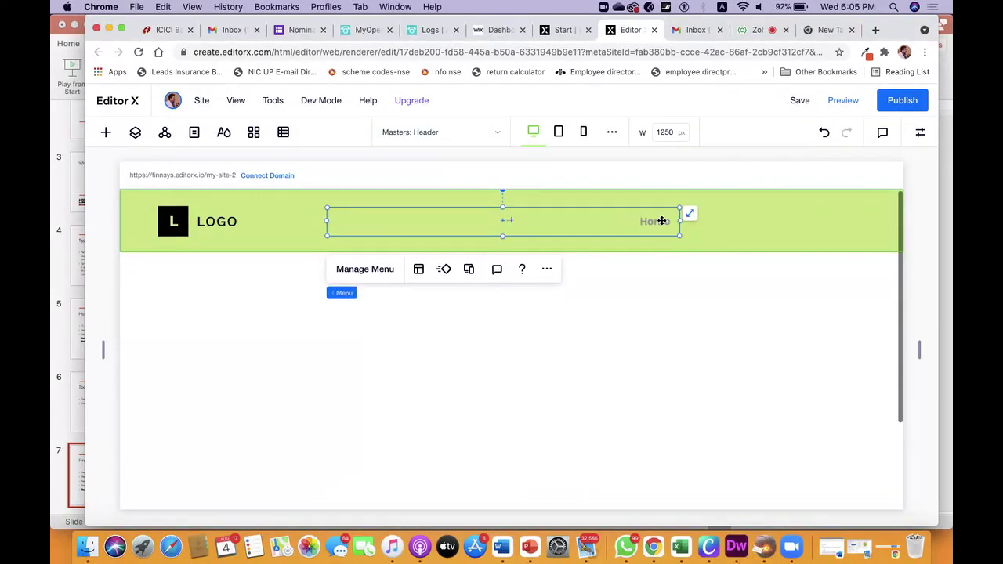
- Try left and right alignment, then dock the menu centred horizontally in the header
{"action": "left_click", "coordinate": [921, 134]}
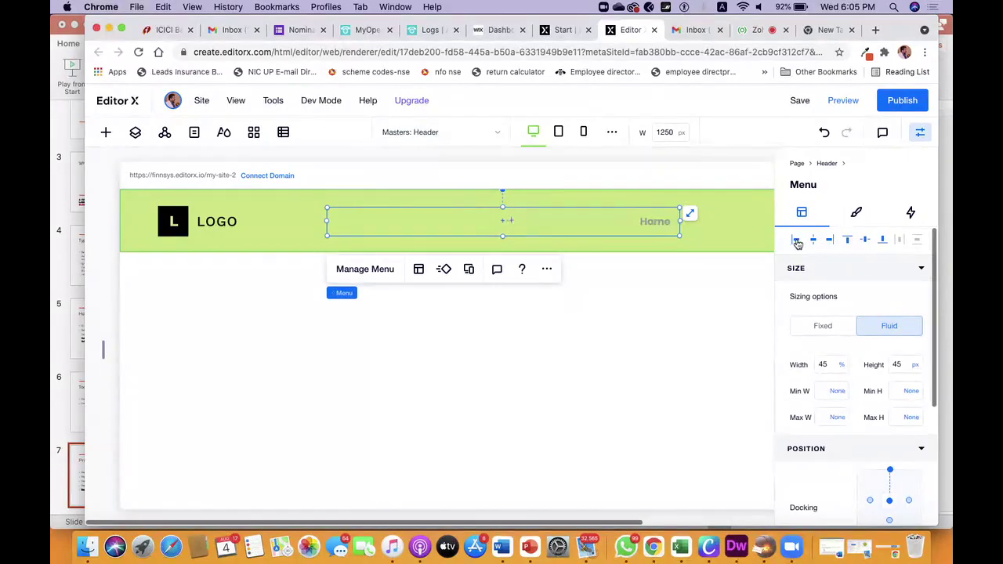
{"action": "scroll", "coordinate": [822, 330], "scroll_direction": "down", "scroll_amount": 3}
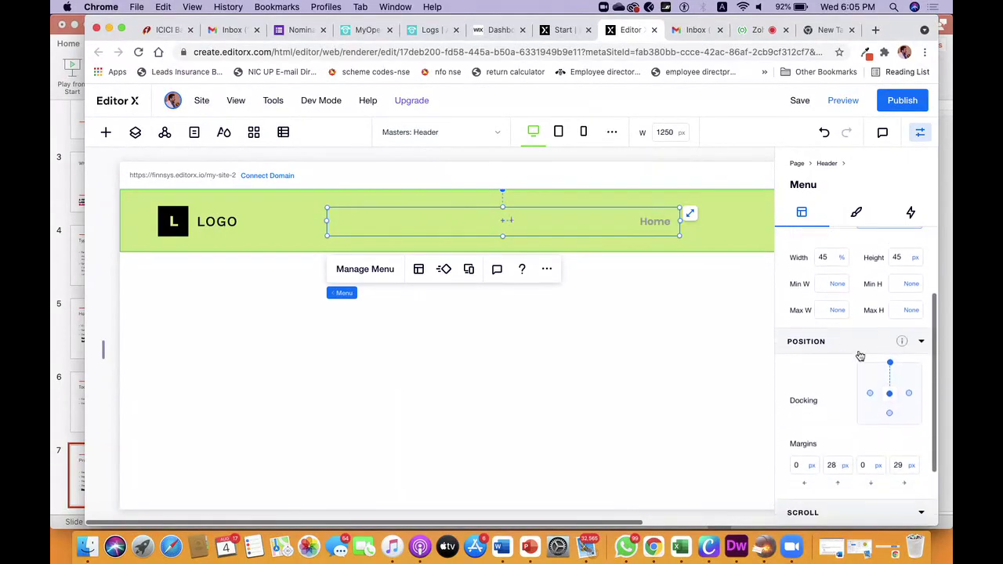
{"action": "scroll", "coordinate": [866, 369], "scroll_direction": "up", "scroll_amount": 3}
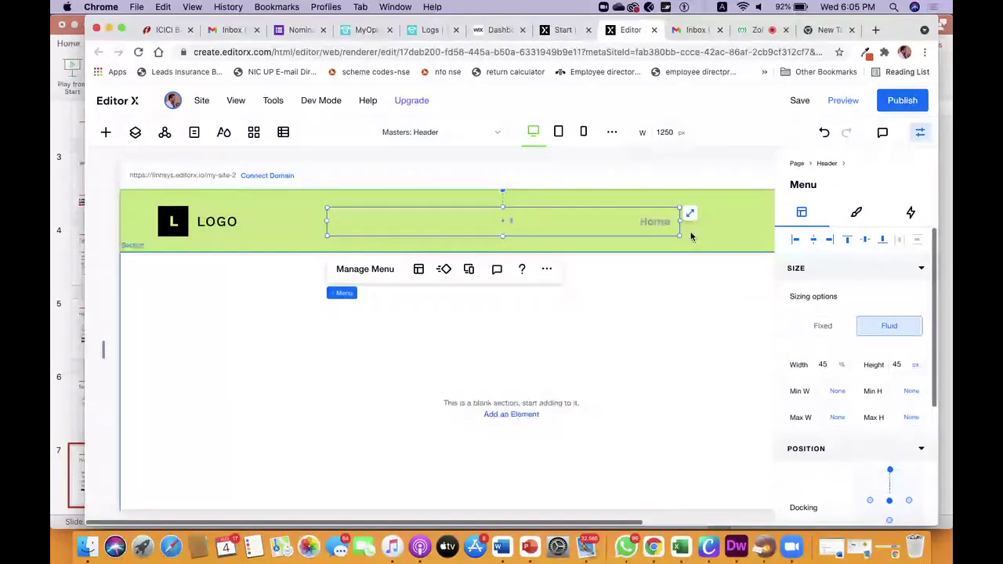
{"action": "left_click", "coordinate": [796, 241]}
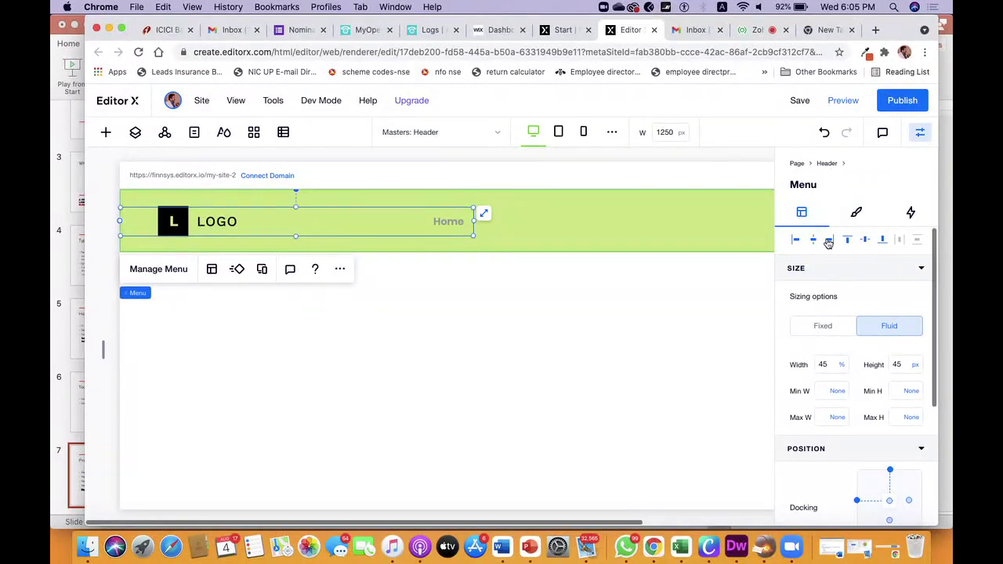
{"action": "left_click", "coordinate": [829, 241]}
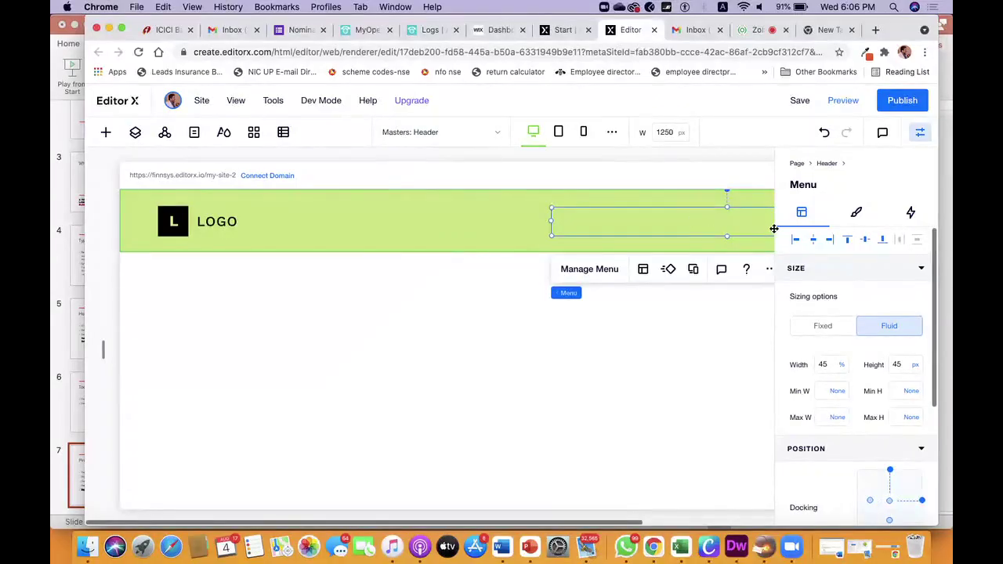
{"action": "left_click", "coordinate": [813, 240]}
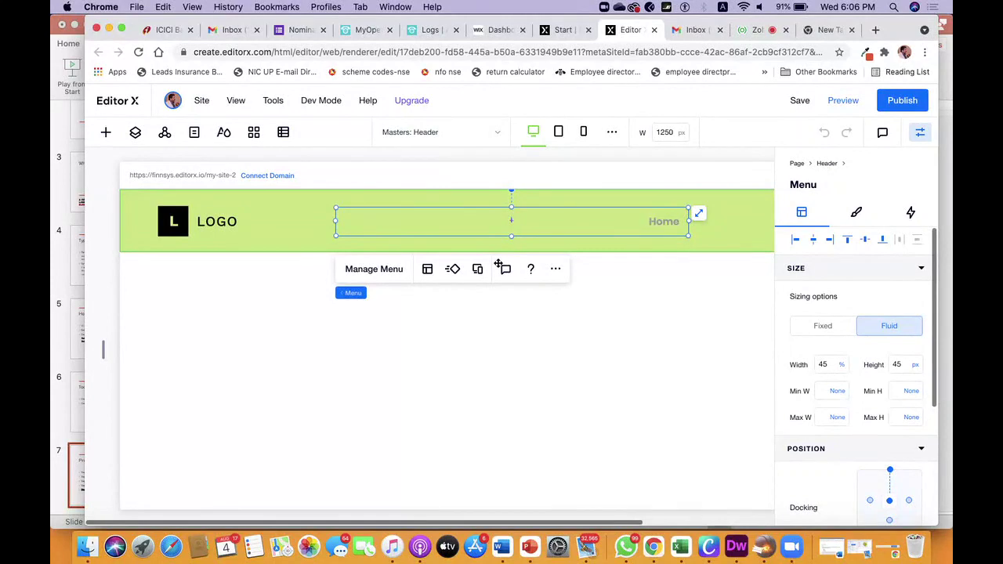
{"action": "left_click", "coordinate": [425, 270]}
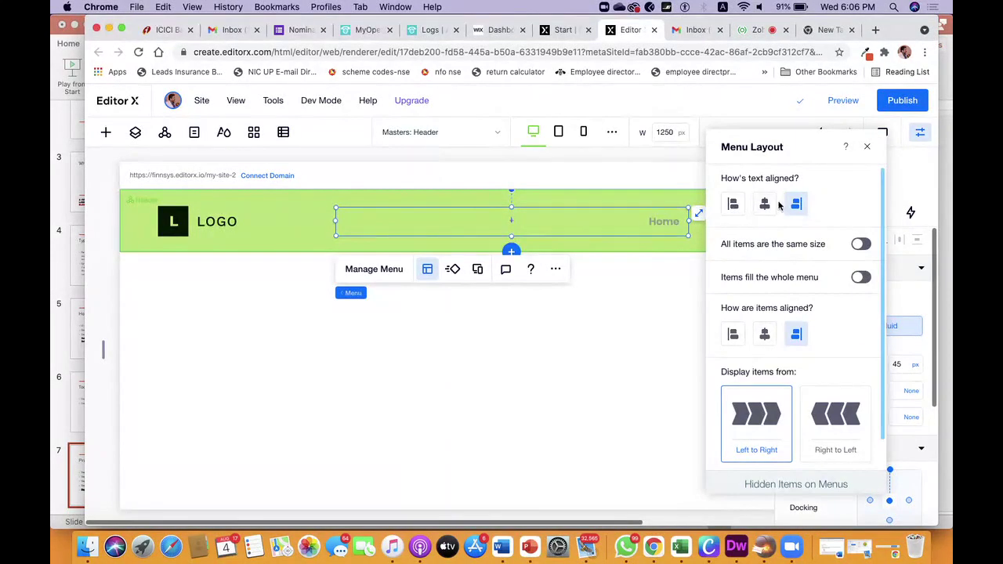
- Set both the menu's text alignment and item alignment to left
{"action": "left_click", "coordinate": [740, 206]}
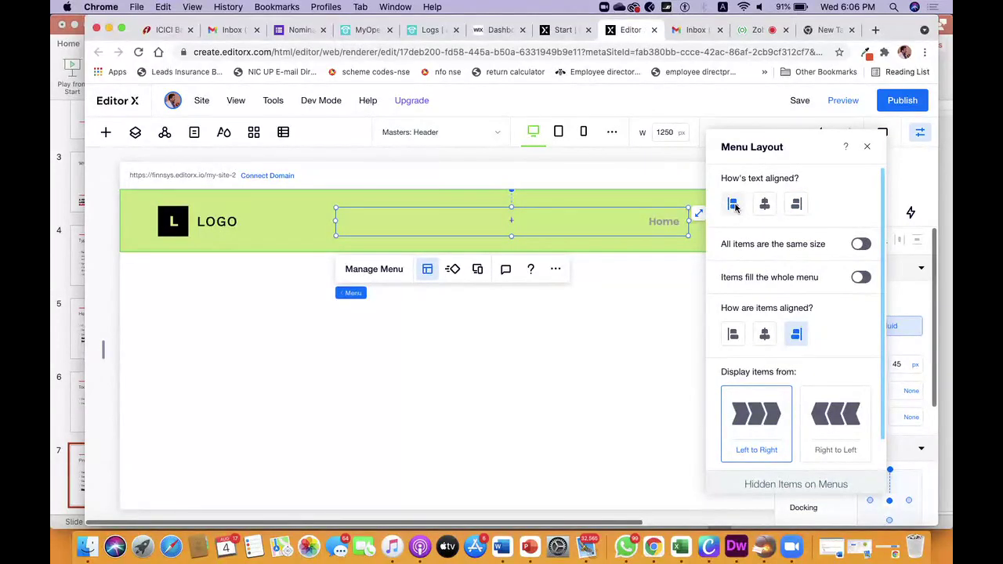
{"action": "left_click", "coordinate": [737, 334]}
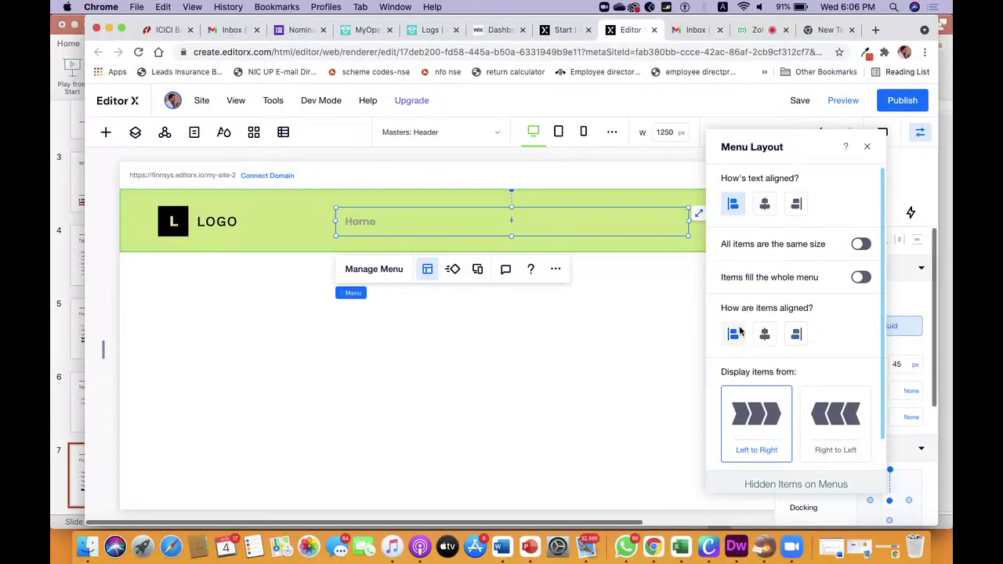
- Close Menu Layout, briefly display Knowledge Center, restore New Menu, and hide the settings panel
{"action": "left_click", "coordinate": [406, 216]}
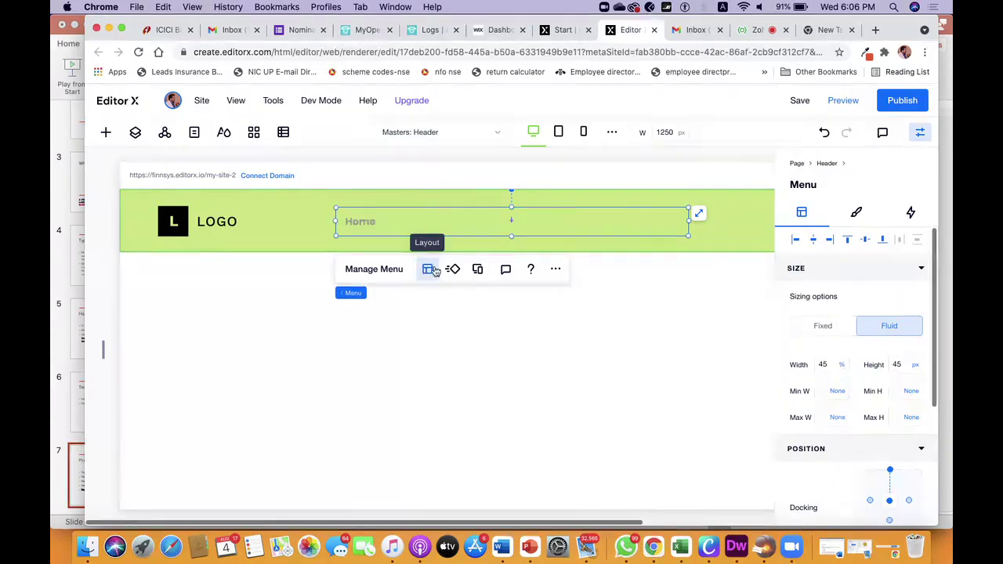
{"action": "left_click", "coordinate": [531, 354]}
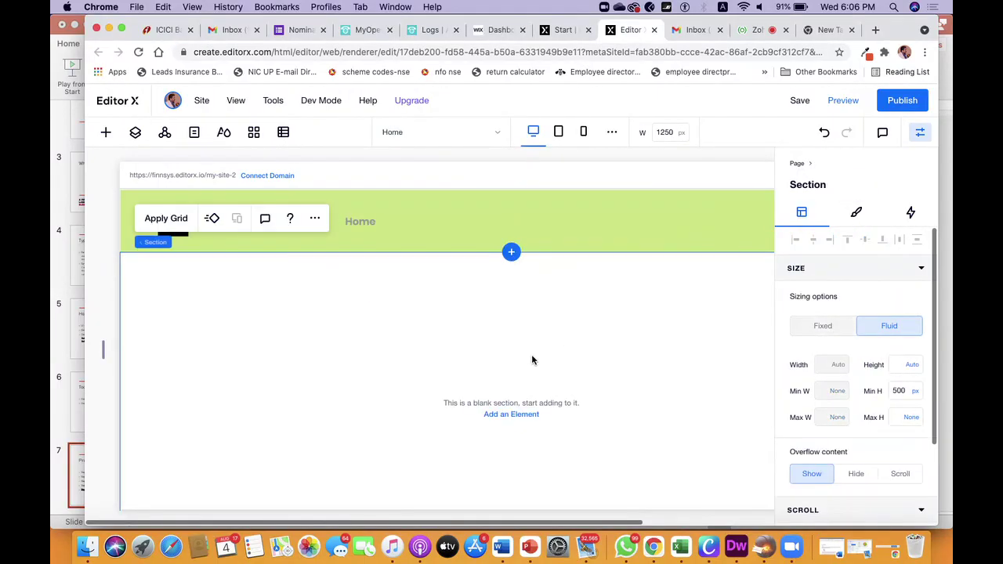
{"action": "left_click", "coordinate": [426, 222]}
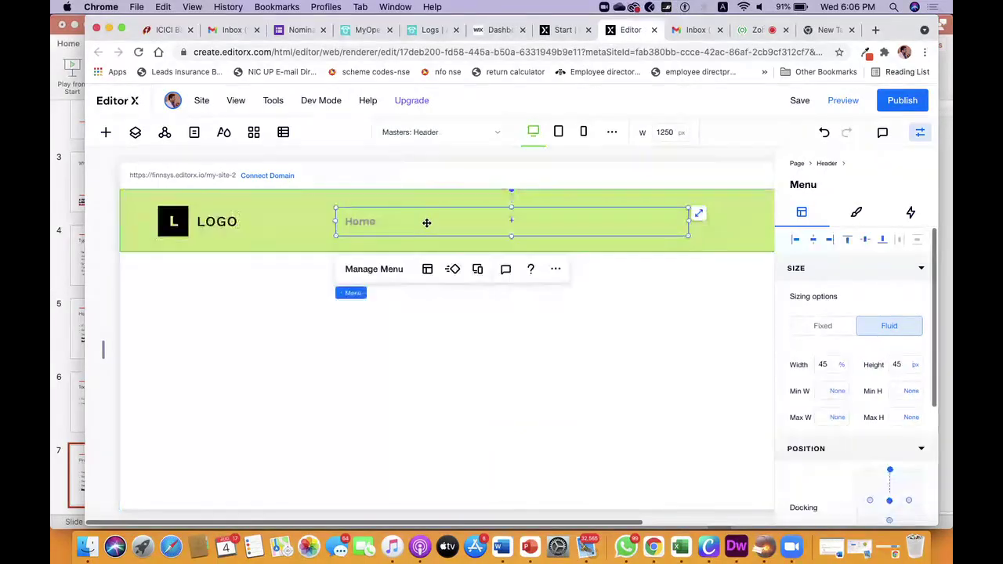
{"action": "left_click", "coordinate": [396, 271]}
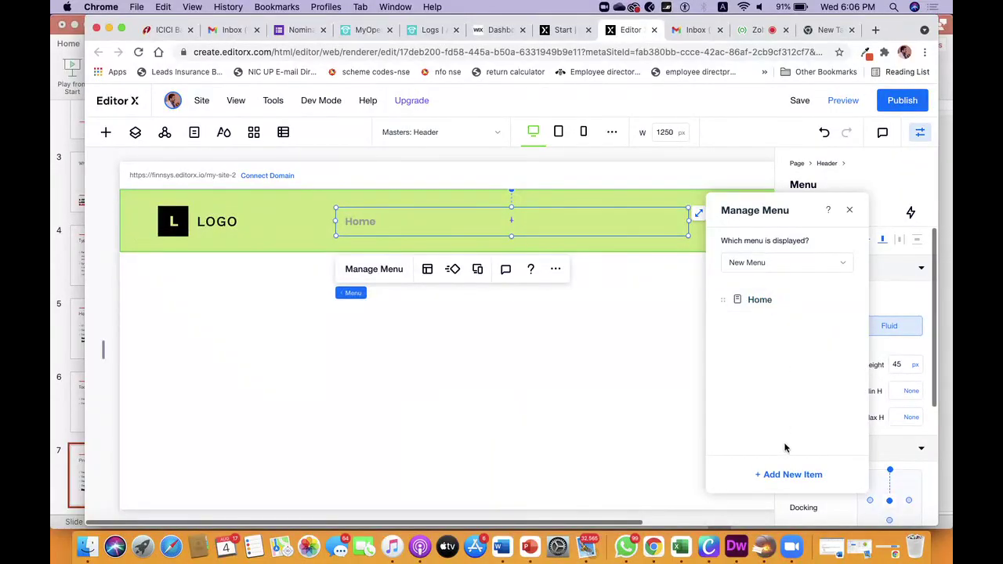
{"action": "left_click", "coordinate": [791, 267]}
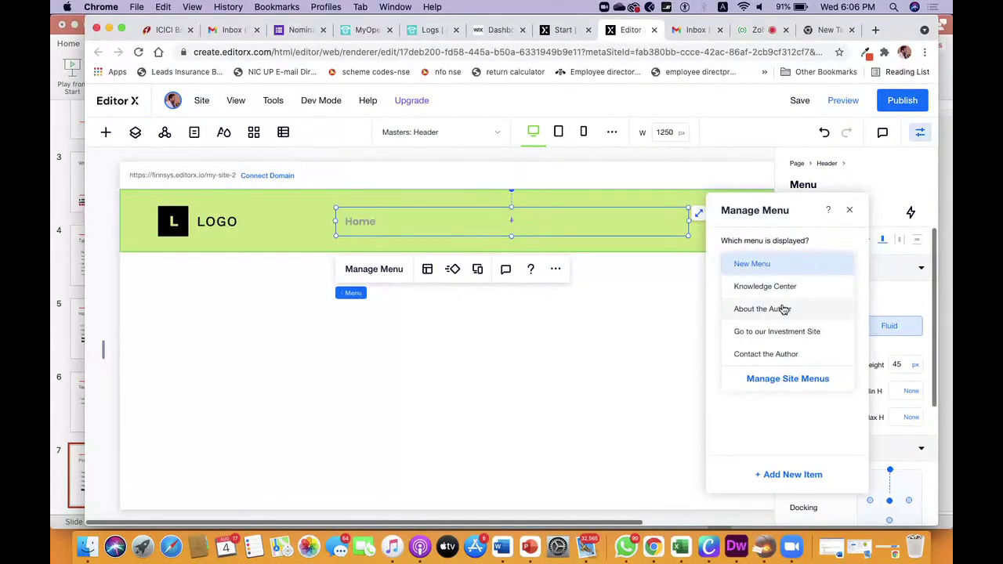
{"action": "left_click", "coordinate": [777, 287]}
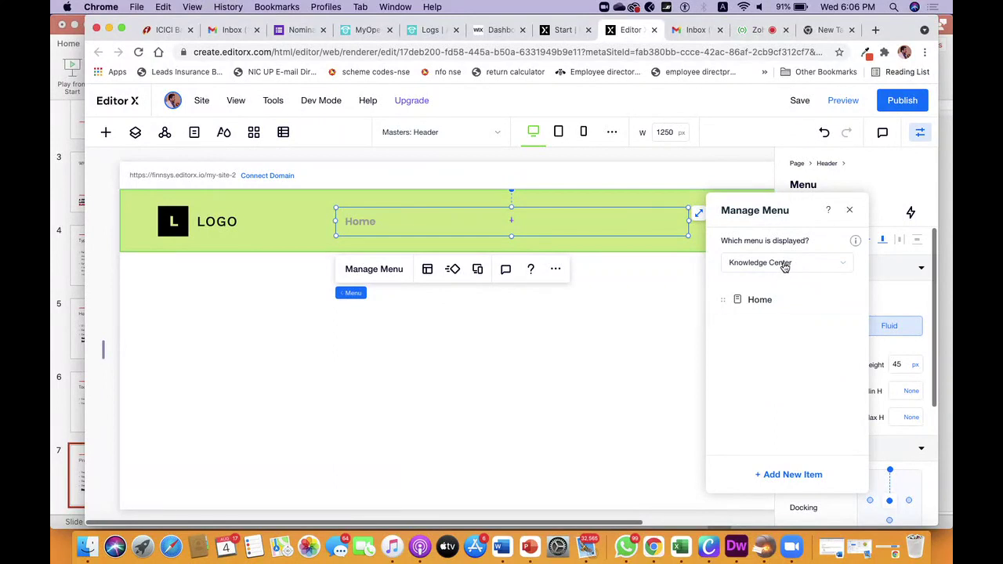
{"action": "left_click", "coordinate": [783, 264]}
{"action": "left_click", "coordinate": [758, 242]}
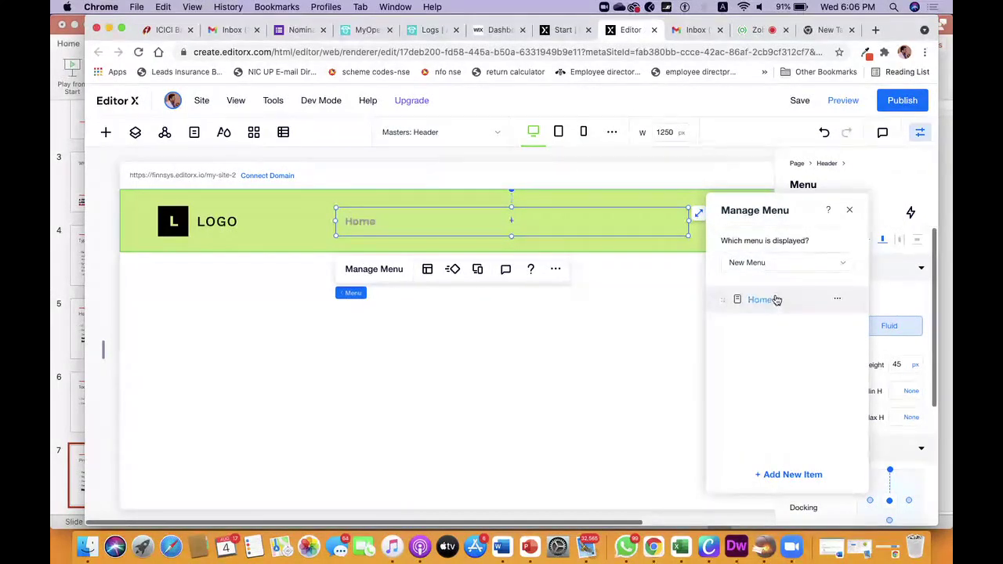
{"action": "left_click", "coordinate": [849, 210]}
{"action": "left_click", "coordinate": [920, 132]}
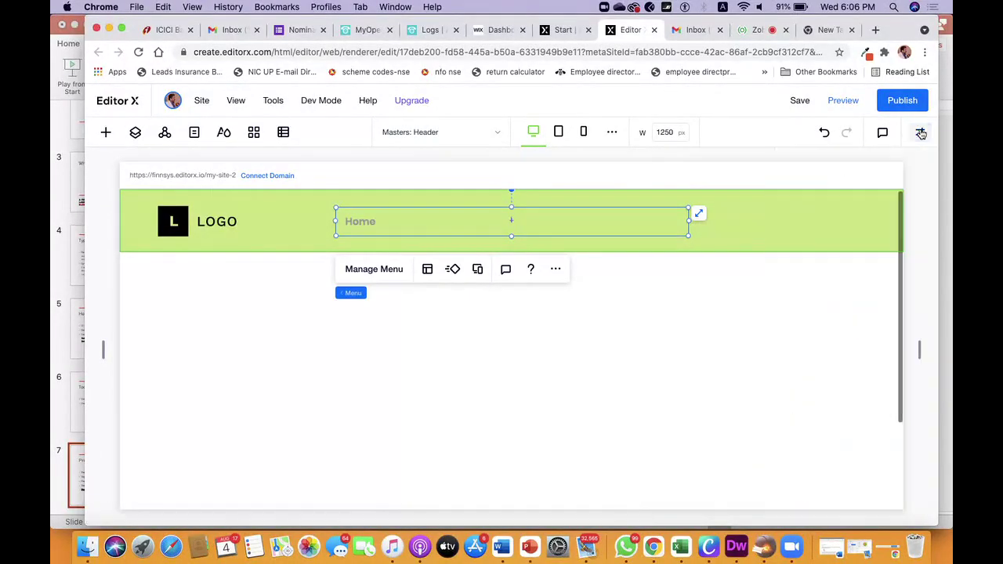
- Add the plain Wix Blog from the elements catalogue, creating a Blog page with three sample posts
{"action": "left_click", "coordinate": [402, 329]}
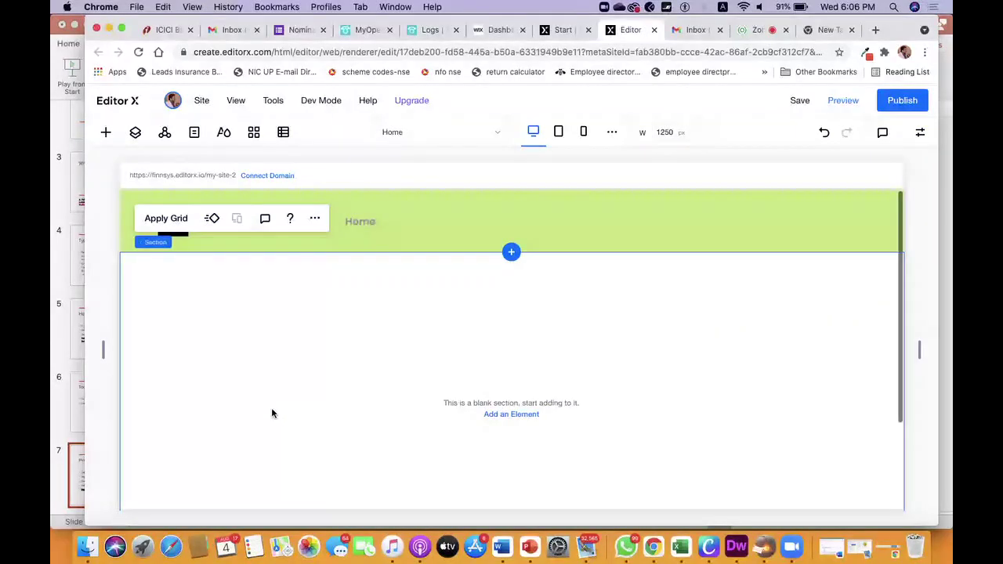
{"action": "scroll", "coordinate": [501, 376], "scroll_direction": "down", "scroll_amount": 2}
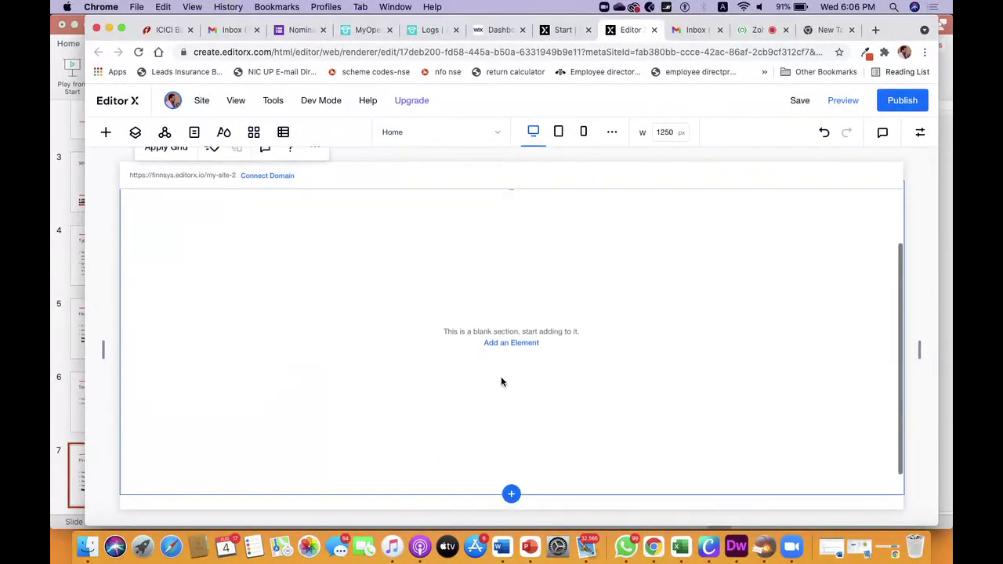
{"action": "scroll", "coordinate": [501, 377], "scroll_direction": "up", "scroll_amount": 1}
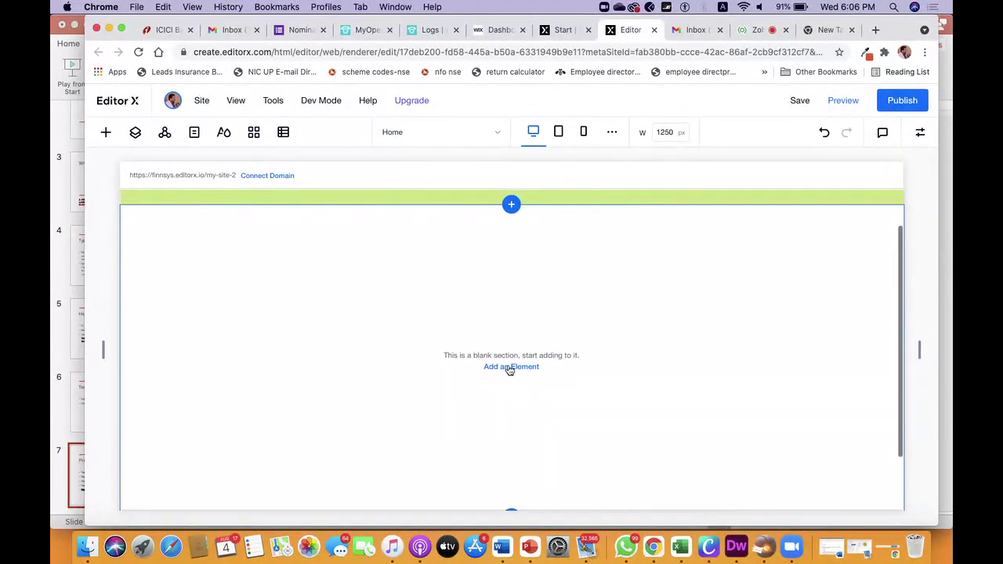
{"action": "left_click", "coordinate": [515, 366]}
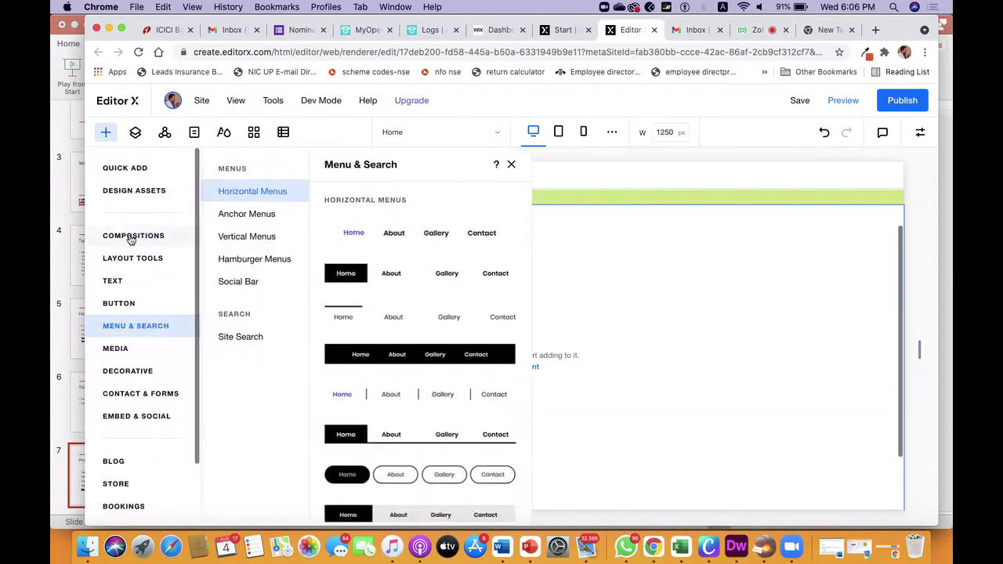
{"action": "left_click", "coordinate": [116, 464]}
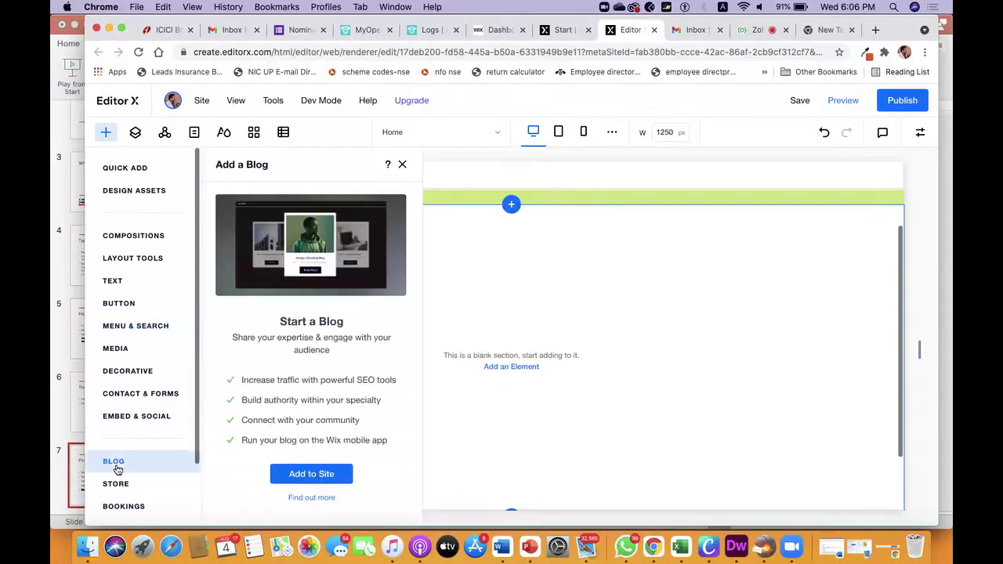
{"action": "left_click", "coordinate": [302, 473]}
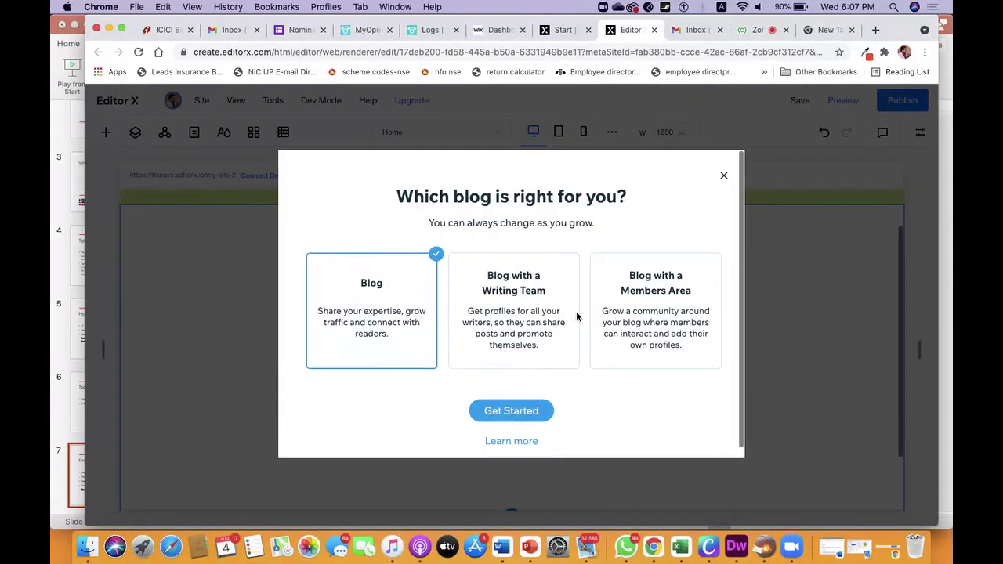
{"action": "left_click", "coordinate": [509, 412]}
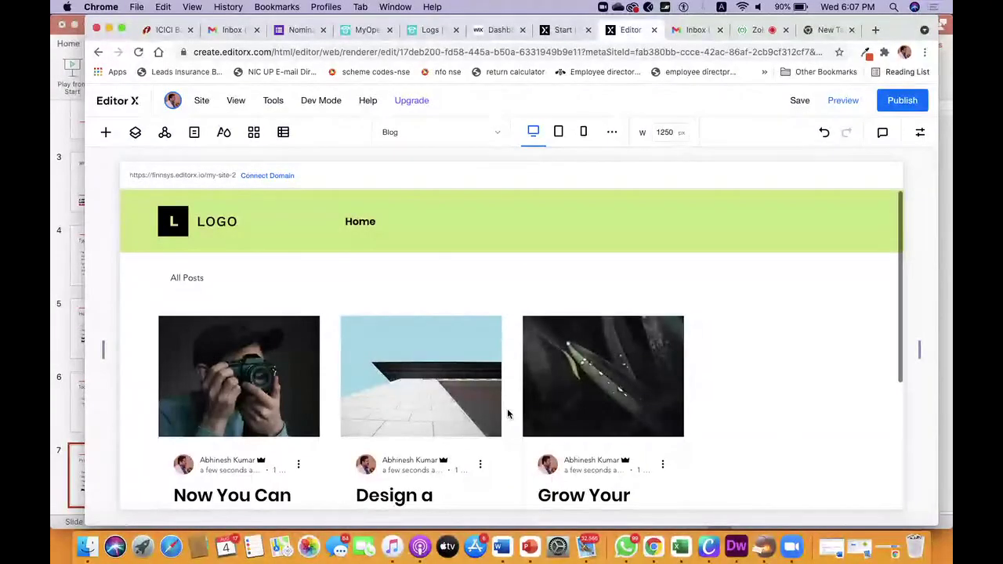
{"action": "left_click", "coordinate": [751, 330]}
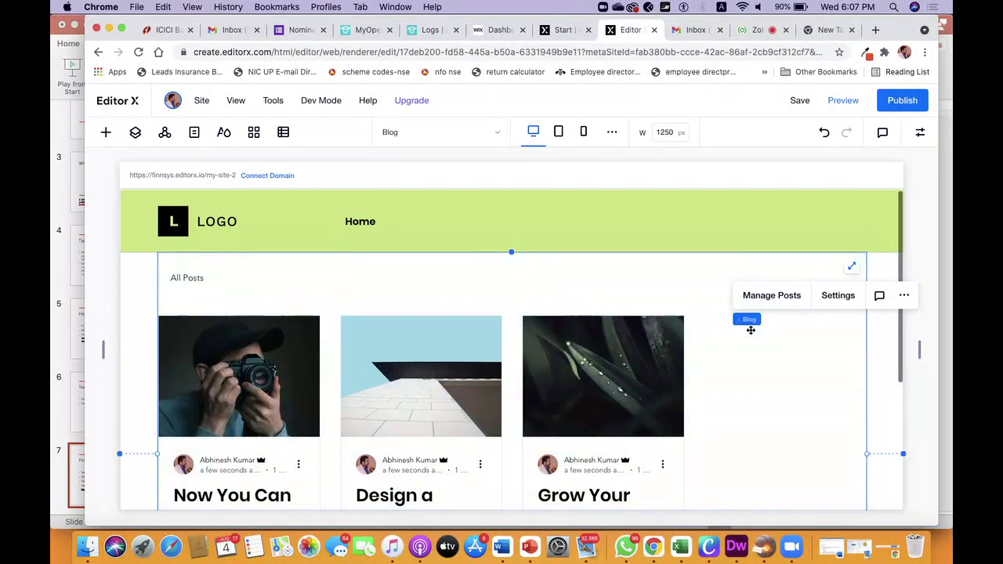
{"action": "scroll", "coordinate": [751, 330], "scroll_direction": "down", "scroll_amount": 1}
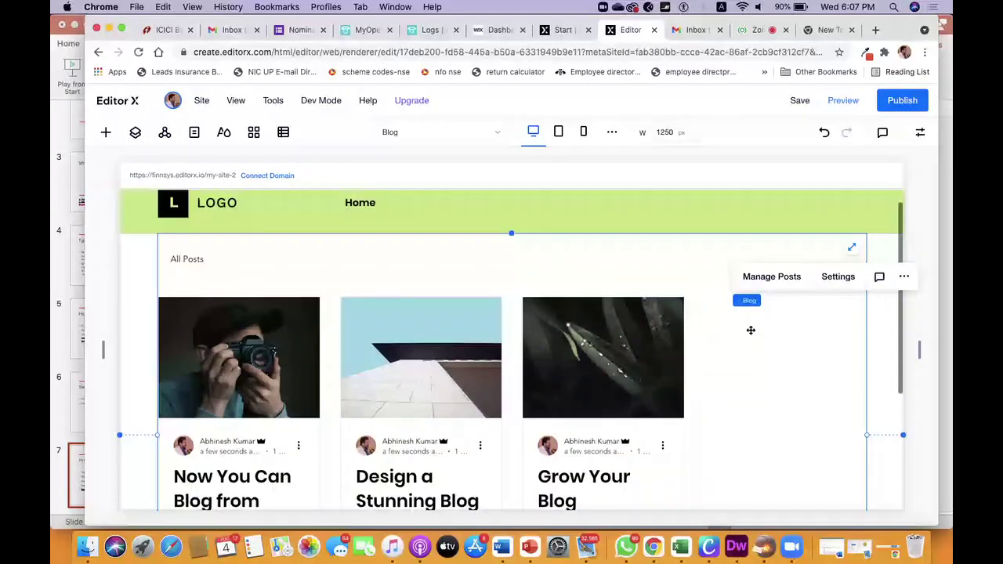
{"action": "scroll", "coordinate": [751, 330], "scroll_direction": "up", "scroll_amount": 1}
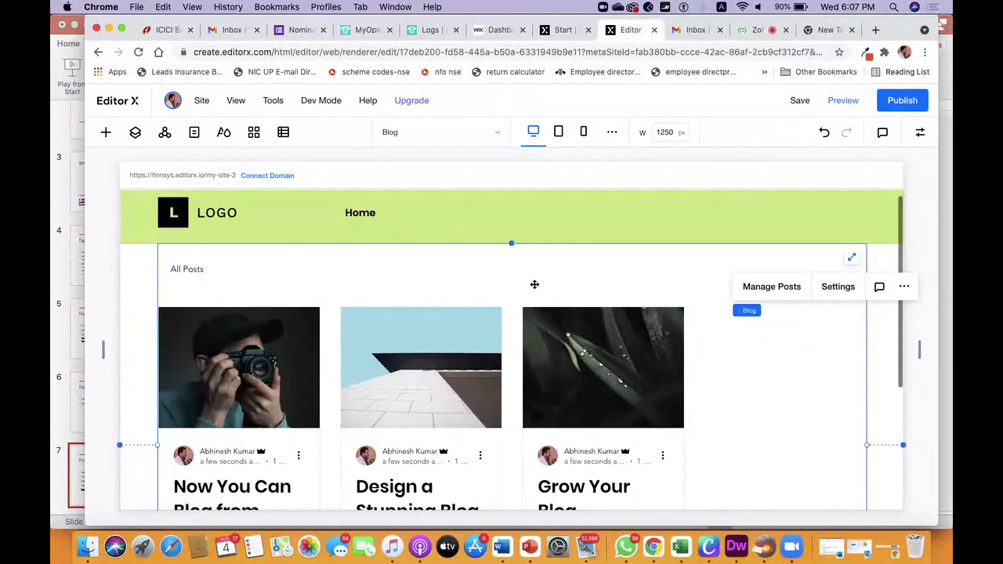
{"action": "scroll", "coordinate": [534, 284], "scroll_direction": "down", "scroll_amount": 5}
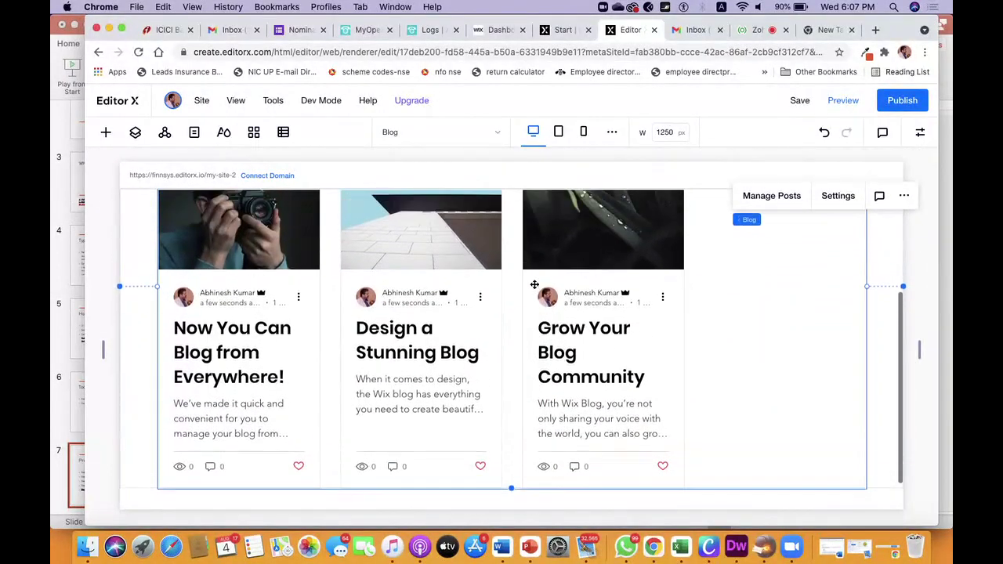
{"action": "scroll", "coordinate": [534, 284], "scroll_direction": "up", "scroll_amount": 2}
{"action": "scroll", "coordinate": [534, 285], "scroll_direction": "up", "scroll_amount": 1}
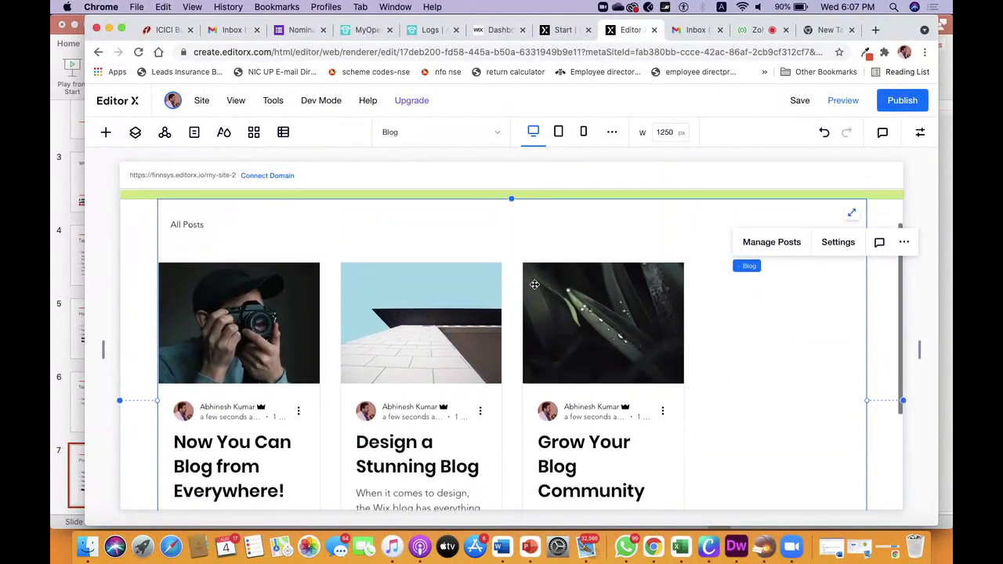
{"action": "scroll", "coordinate": [534, 284], "scroll_direction": "up", "scroll_amount": 1}
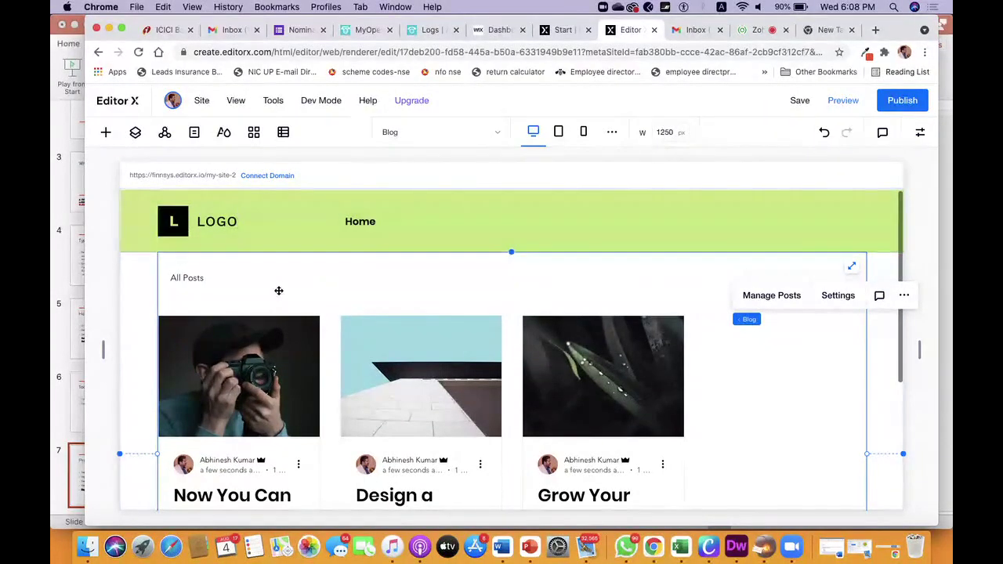
{"action": "scroll", "coordinate": [593, 366], "scroll_direction": "down", "scroll_amount": 2}
{"action": "scroll", "coordinate": [593, 367], "scroll_direction": "down", "scroll_amount": 1}
{"action": "scroll", "coordinate": [501, 313], "scroll_direction": "up", "scroll_amount": 3}
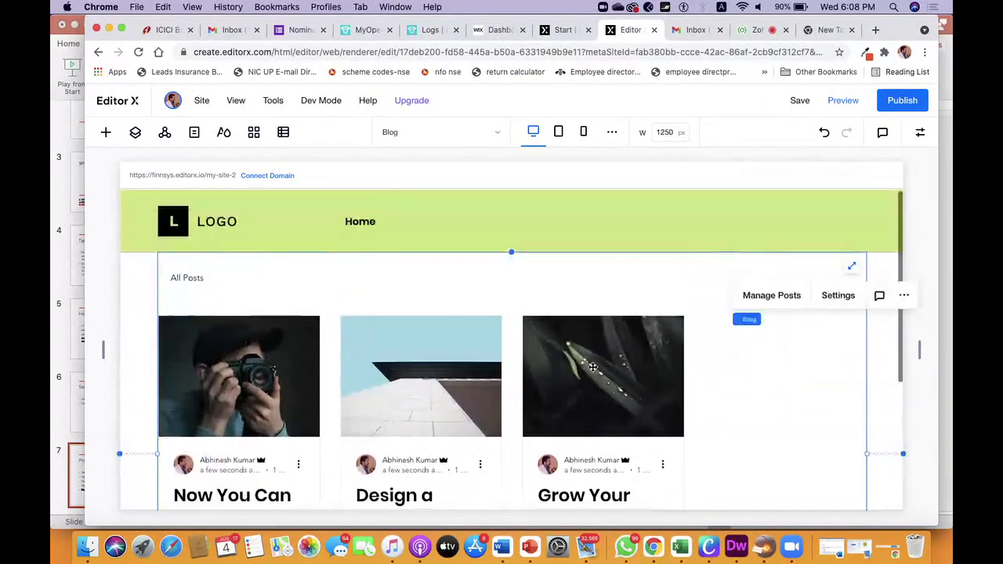
- Rename the header menu's Home item to 'MY Blogs'
{"action": "left_click", "coordinate": [368, 224]}
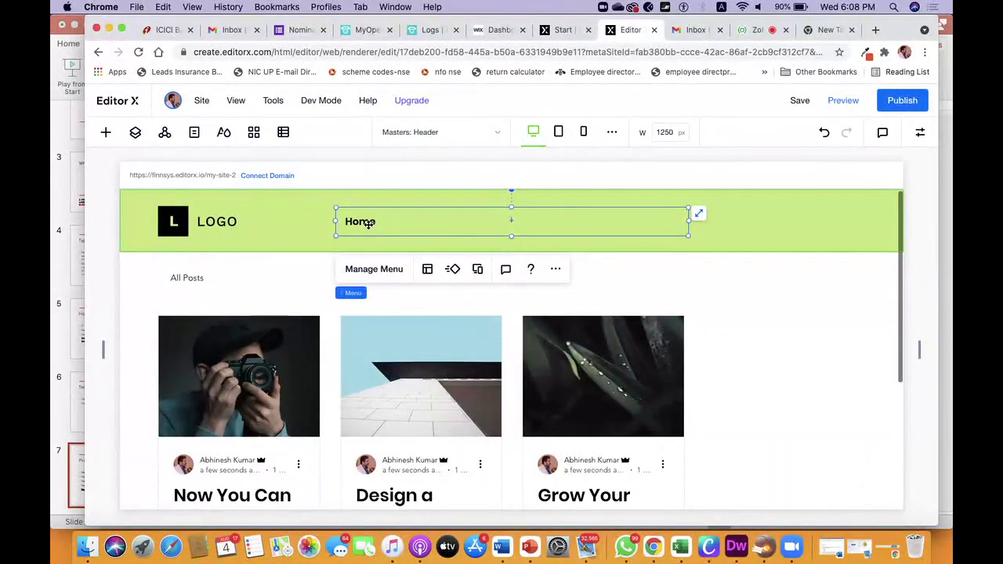
{"action": "left_click", "coordinate": [380, 268]}
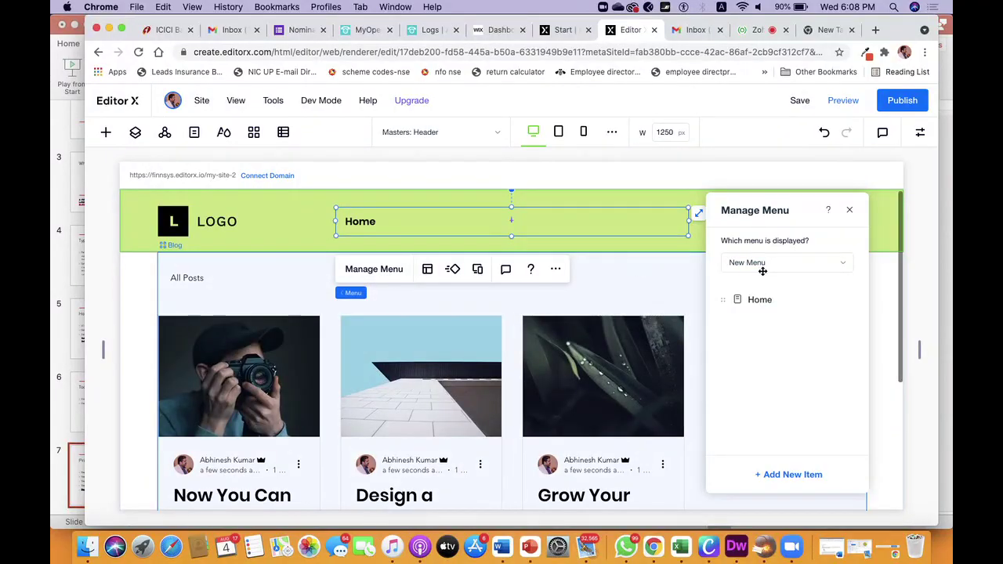
{"action": "left_click", "coordinate": [841, 300]}
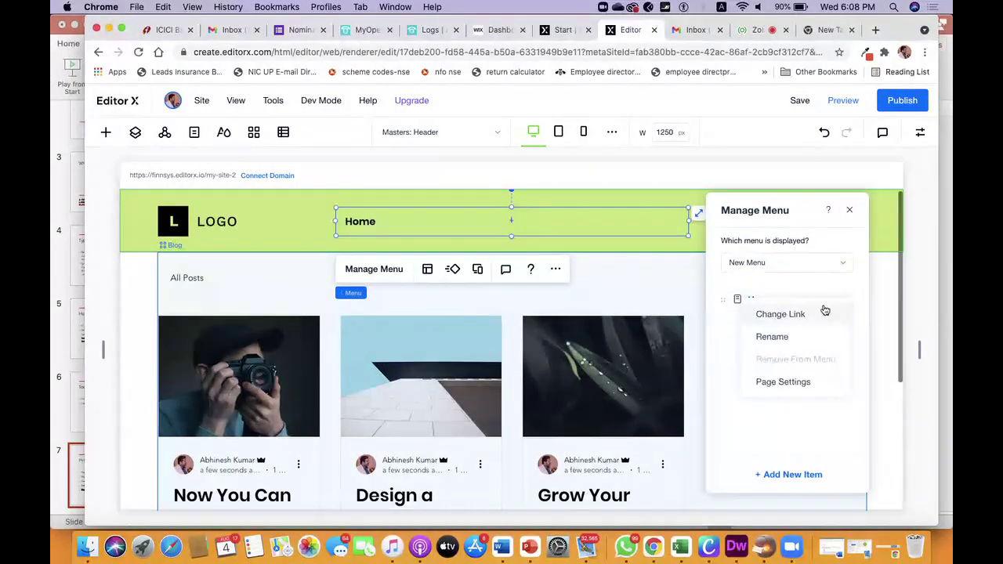
{"action": "left_click", "coordinate": [781, 339]}
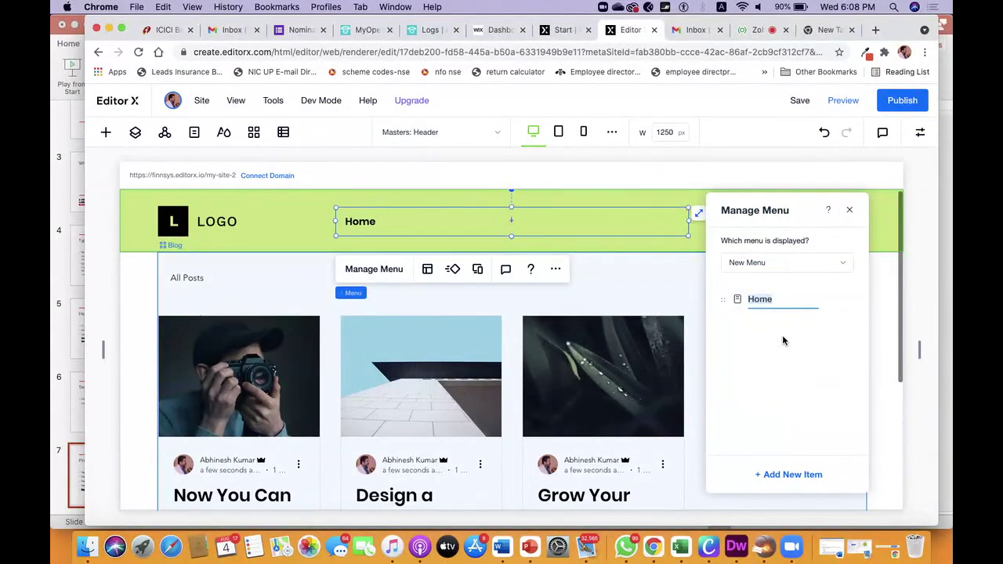
{"action": "key", "text": "BackSpace"}
{"action": "type", "text": "MY Blogs"}
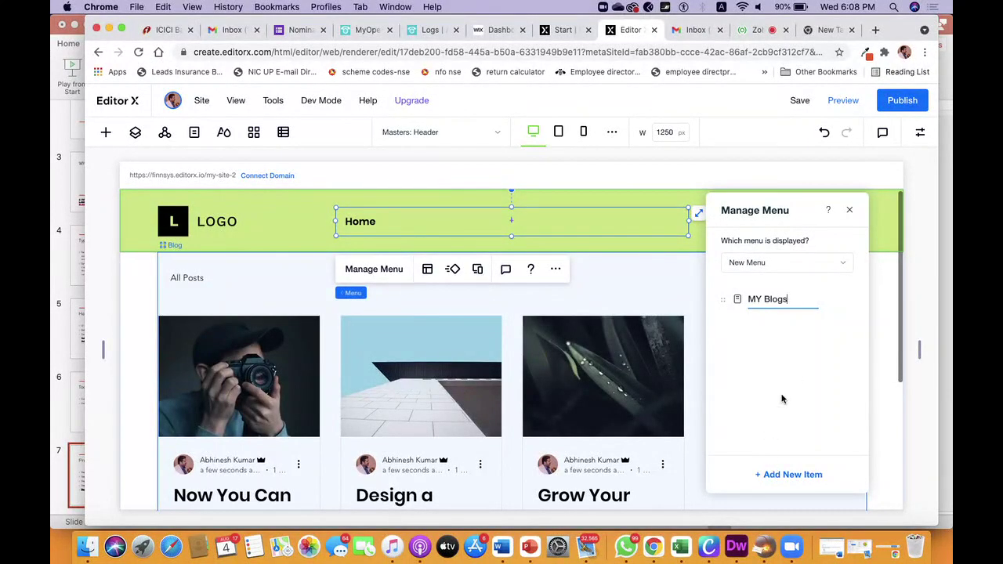
{"action": "key", "text": "Return"}
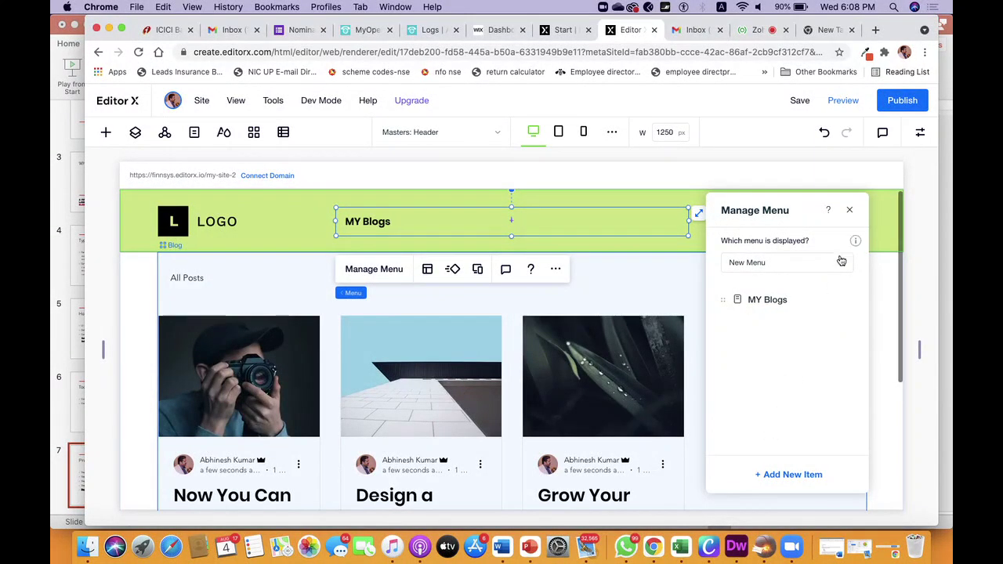
- Preview the Blog page with its three-post feed as visitors see it
{"action": "left_click", "coordinate": [850, 211]}
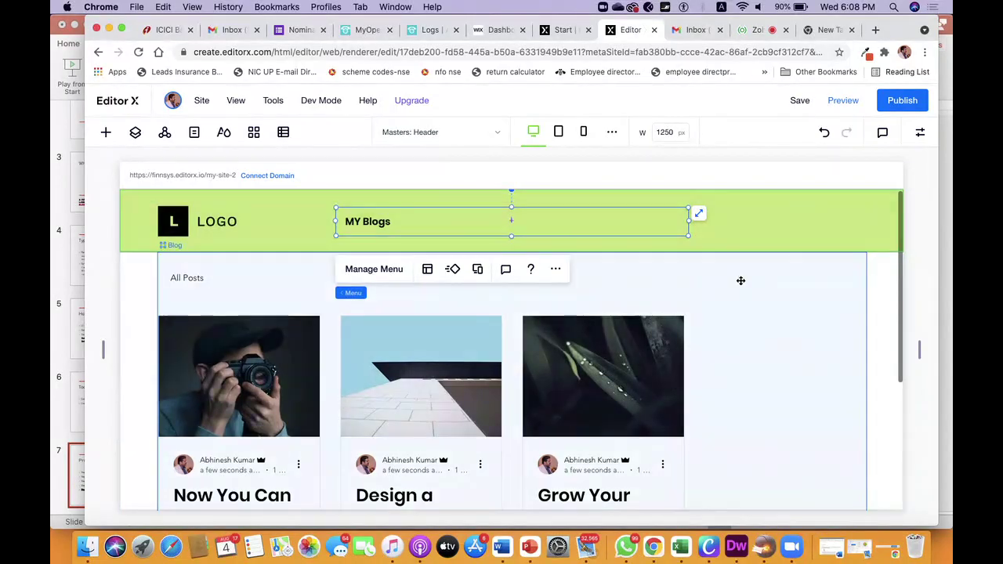
{"action": "left_click", "coordinate": [740, 279]}
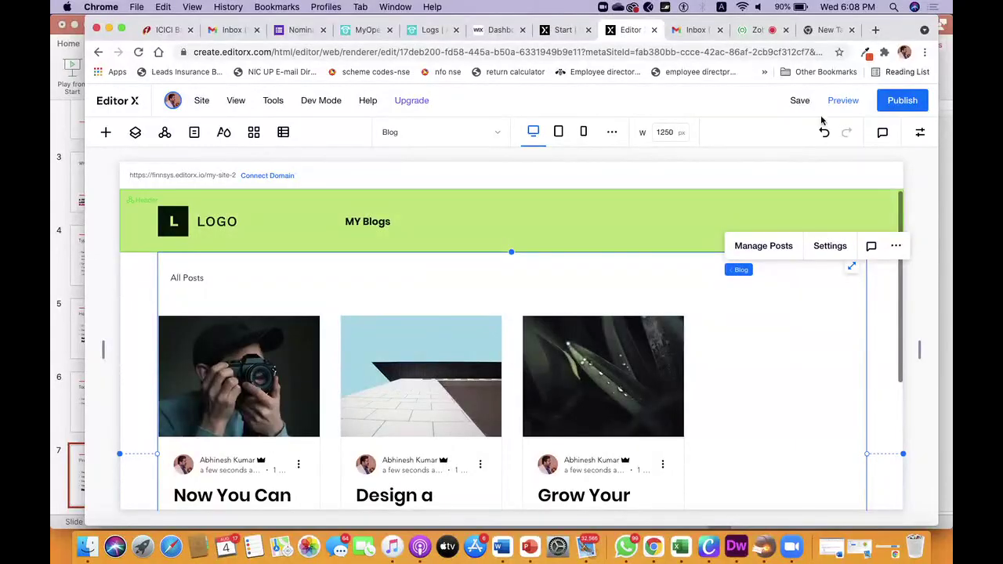
{"action": "left_click", "coordinate": [843, 101]}
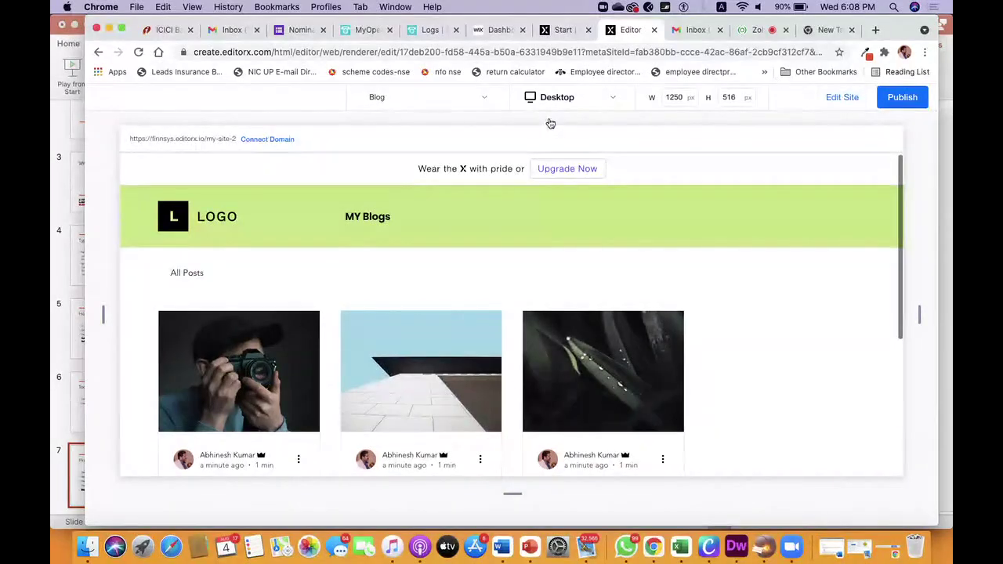
- Scroll the blog preview down to the footer and back, then return to editing
{"action": "scroll", "coordinate": [500, 329], "scroll_direction": "down", "scroll_amount": 5}
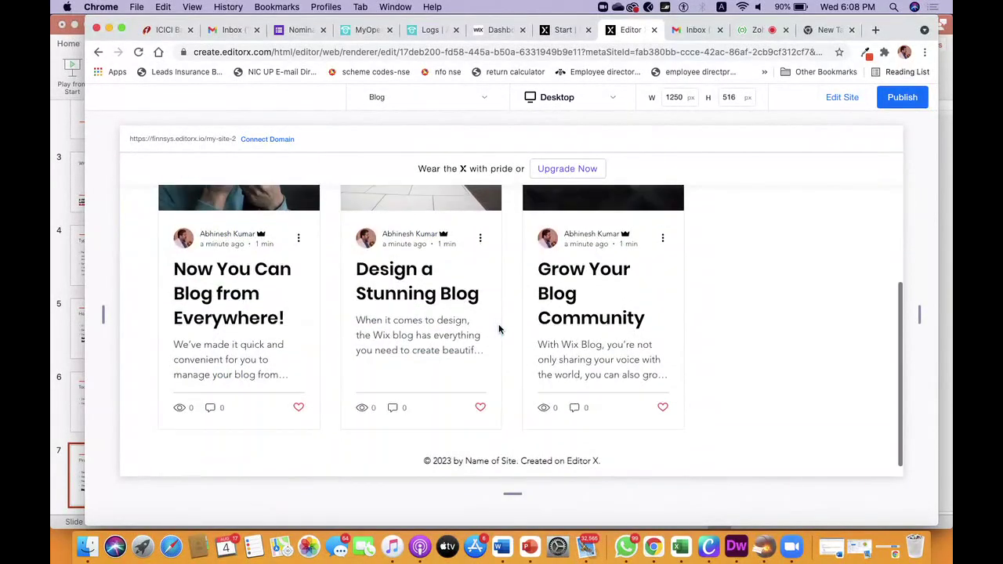
{"action": "scroll", "coordinate": [499, 329], "scroll_direction": "up", "scroll_amount": 4}
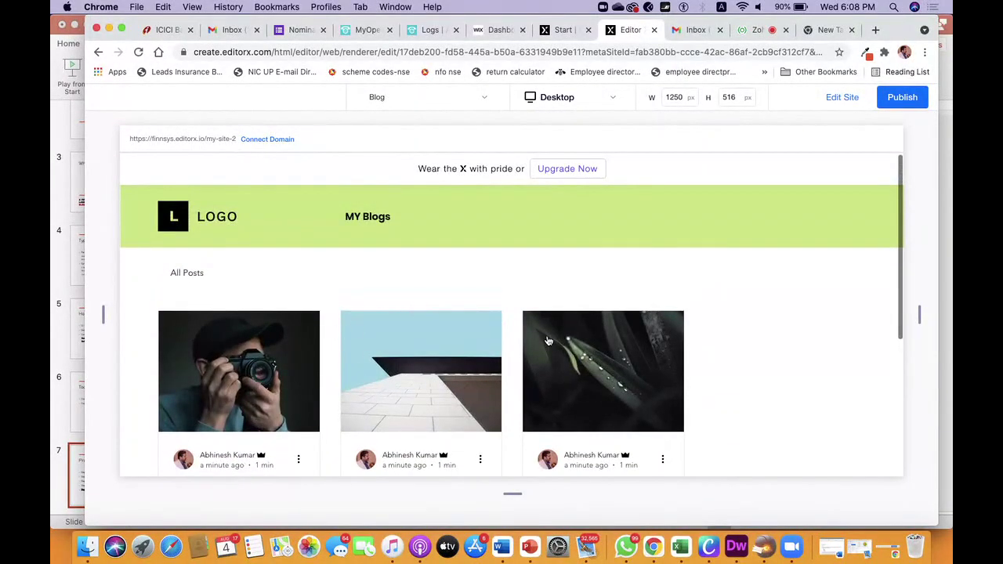
{"action": "scroll", "coordinate": [548, 342], "scroll_direction": "down", "scroll_amount": 3}
{"action": "scroll", "coordinate": [648, 310], "scroll_direction": "up", "scroll_amount": 3}
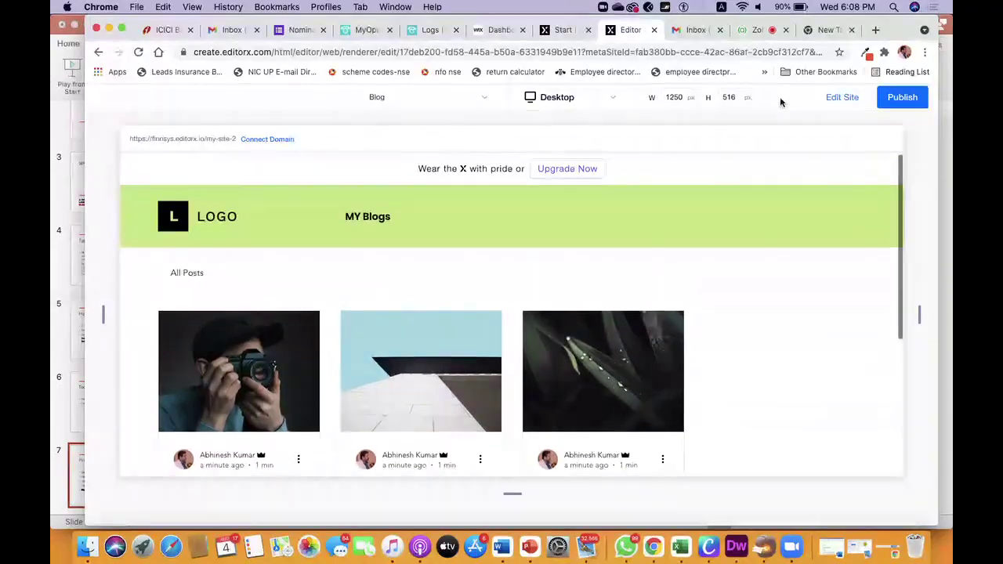
{"action": "left_click", "coordinate": [845, 98]}
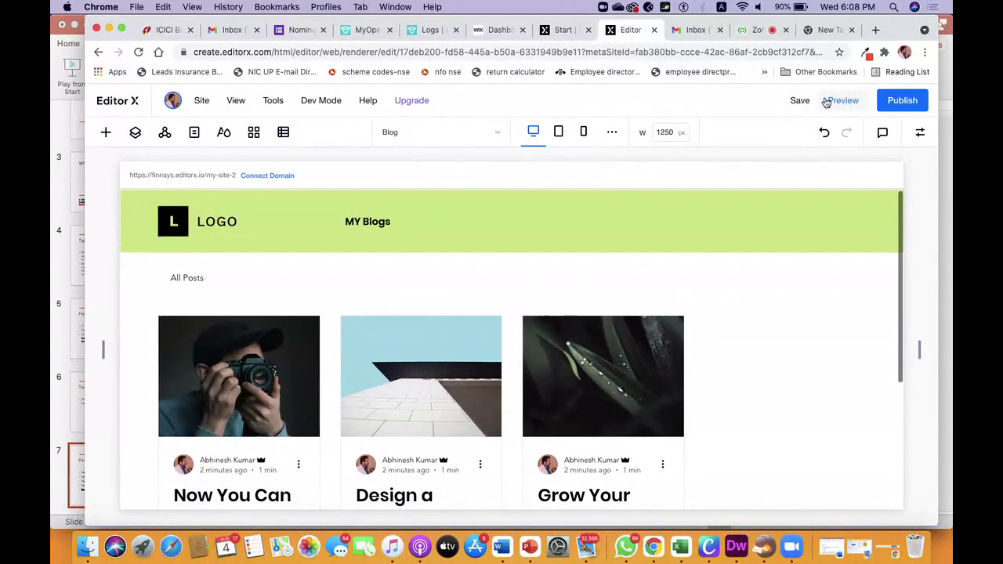
{"action": "scroll", "coordinate": [584, 290], "scroll_direction": "down", "scroll_amount": 2}
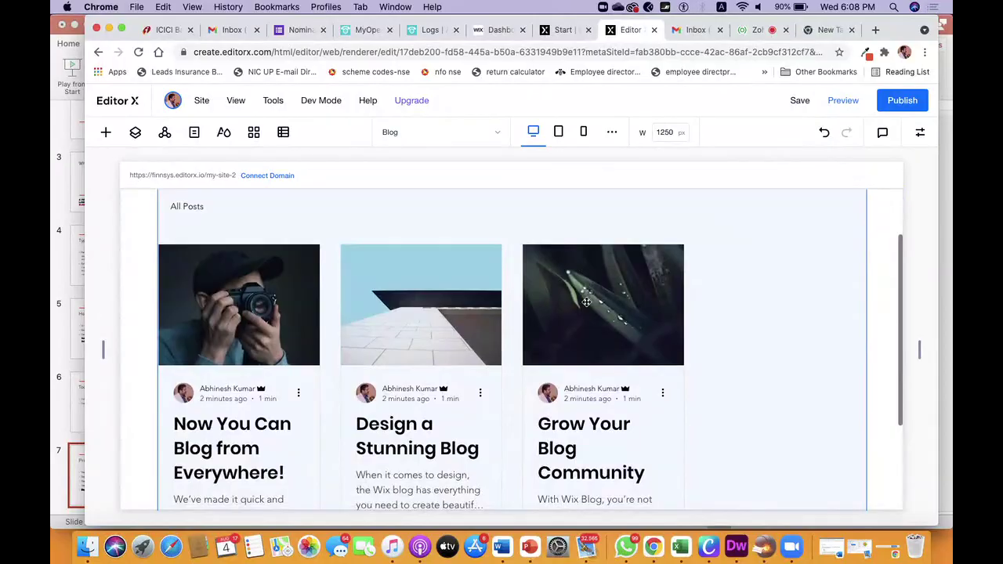
- Hide the author photo on the blog feed cards in the feed's Display settings
{"action": "left_click", "coordinate": [586, 302]}
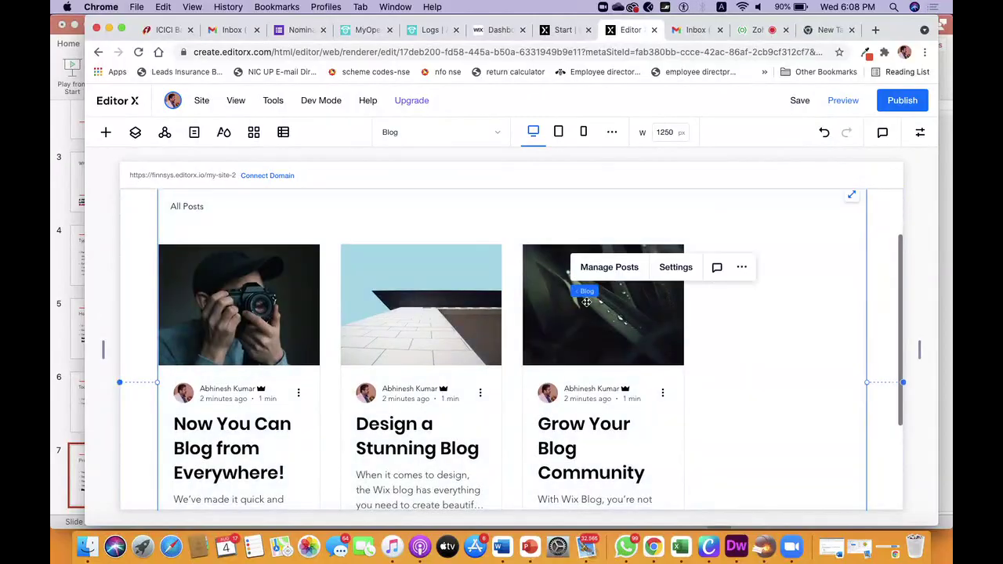
{"action": "left_click", "coordinate": [675, 268]}
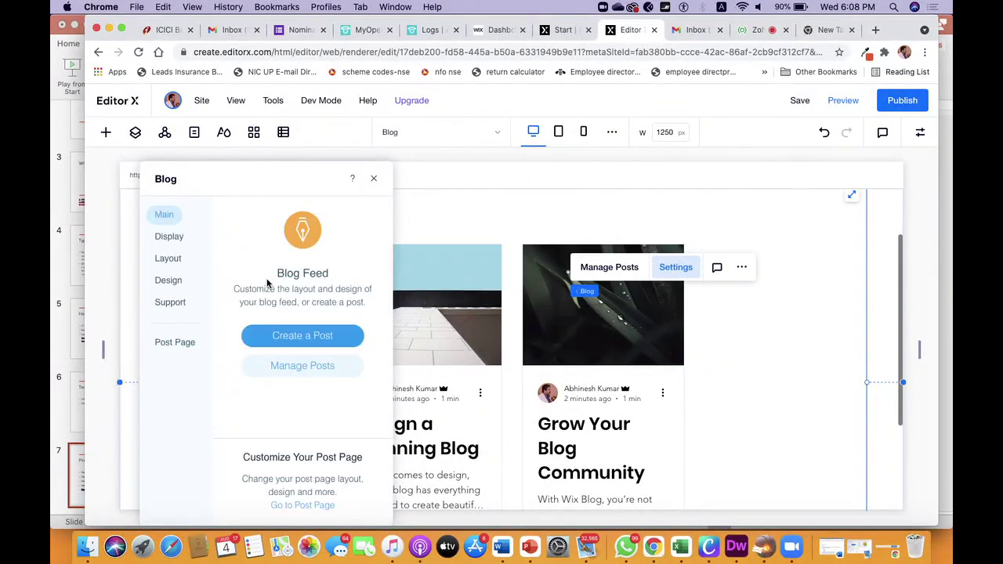
{"action": "left_click", "coordinate": [167, 237]}
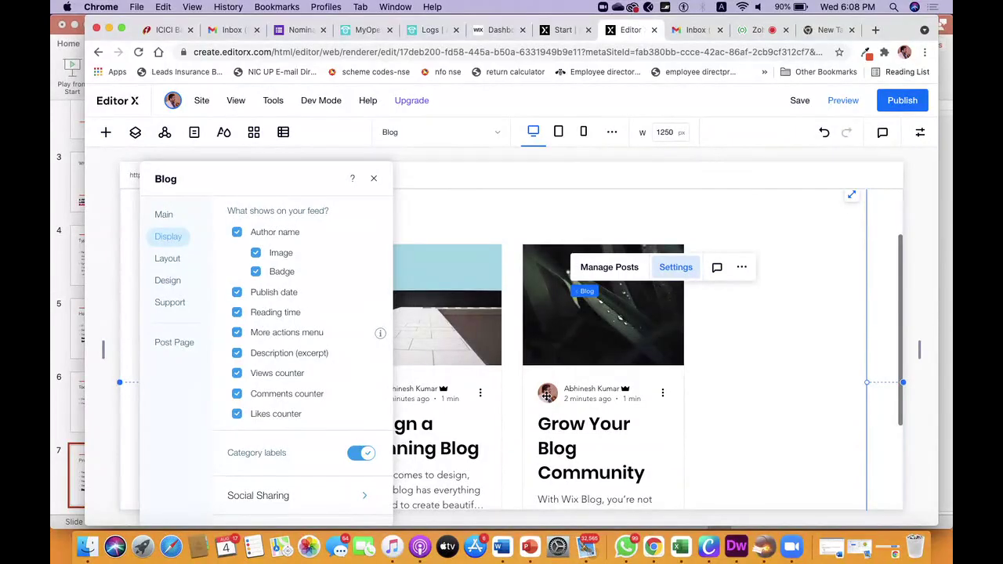
{"action": "left_click", "coordinate": [256, 254]}
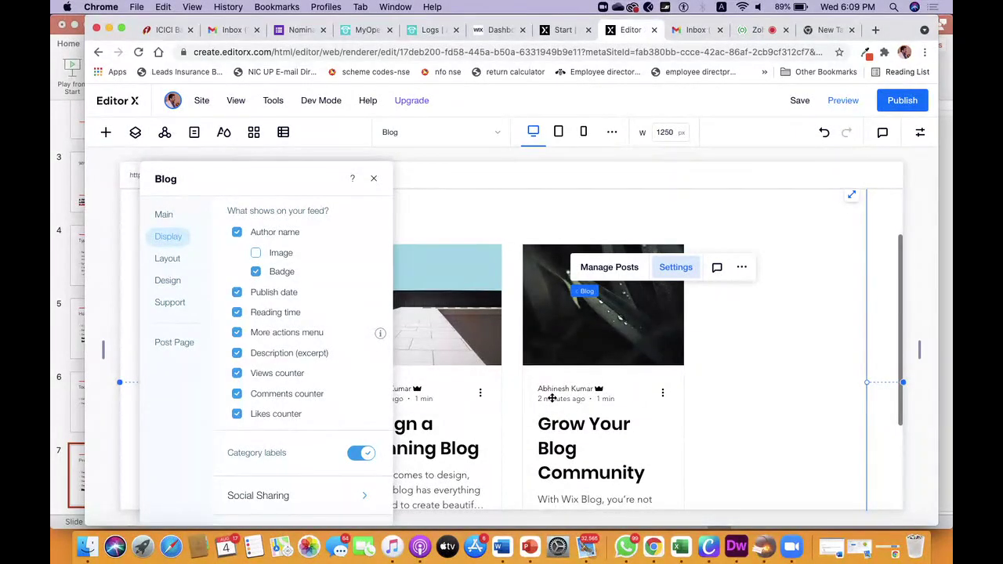
{"action": "left_click", "coordinate": [255, 254]}
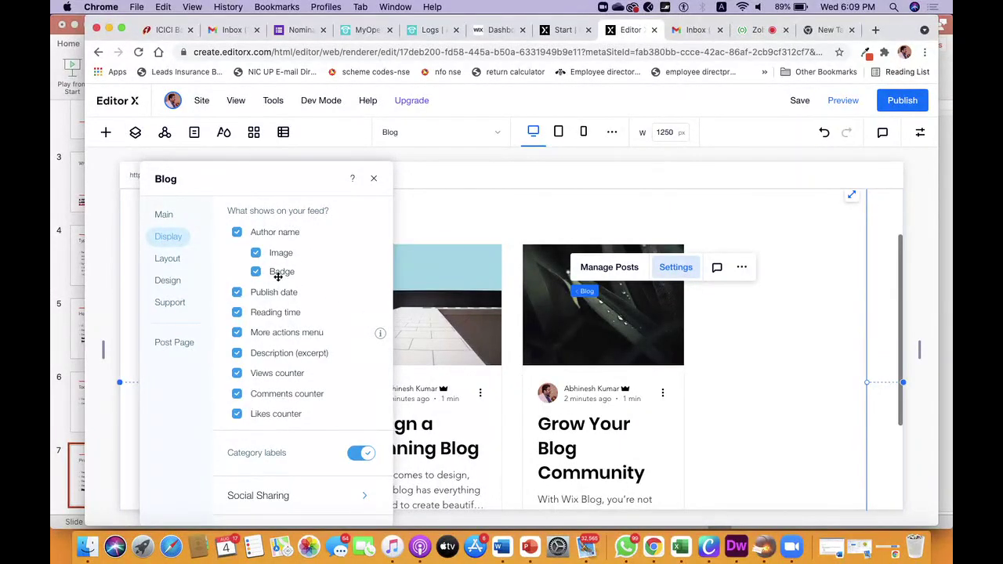
{"action": "left_click", "coordinate": [255, 254]}
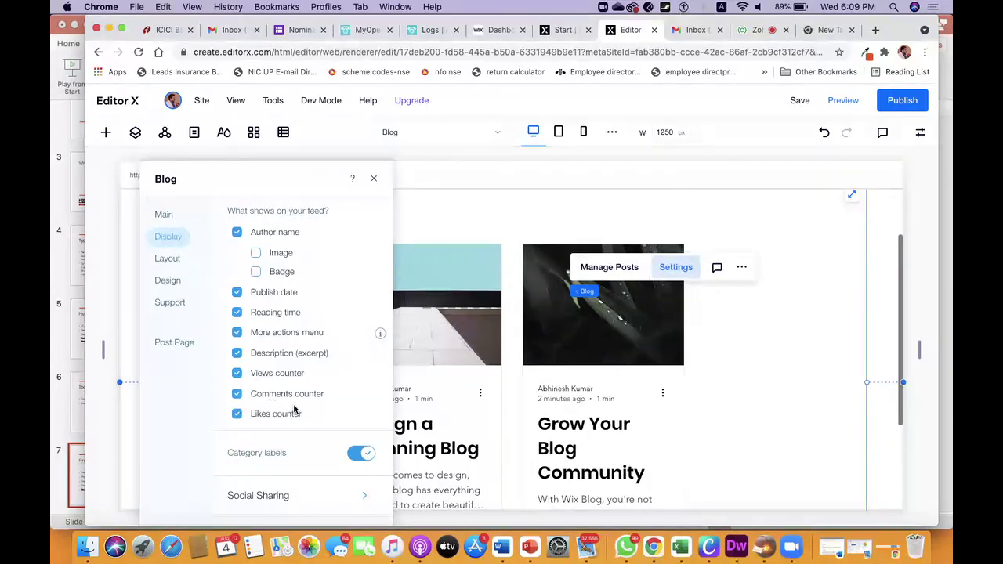
- Switch the blog feed to the Side by Side layout
{"action": "left_click", "coordinate": [172, 260]}
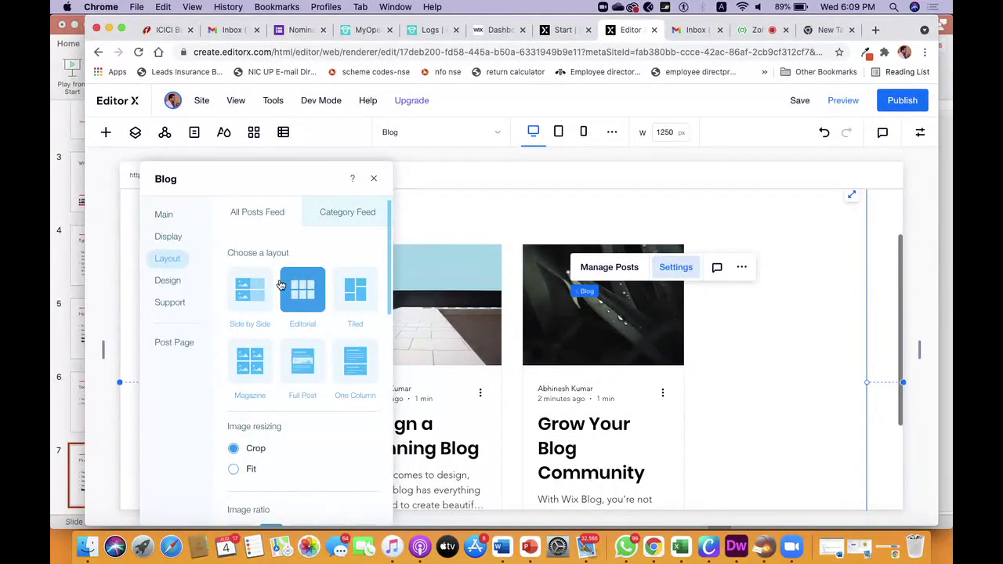
{"action": "left_click", "coordinate": [246, 286]}
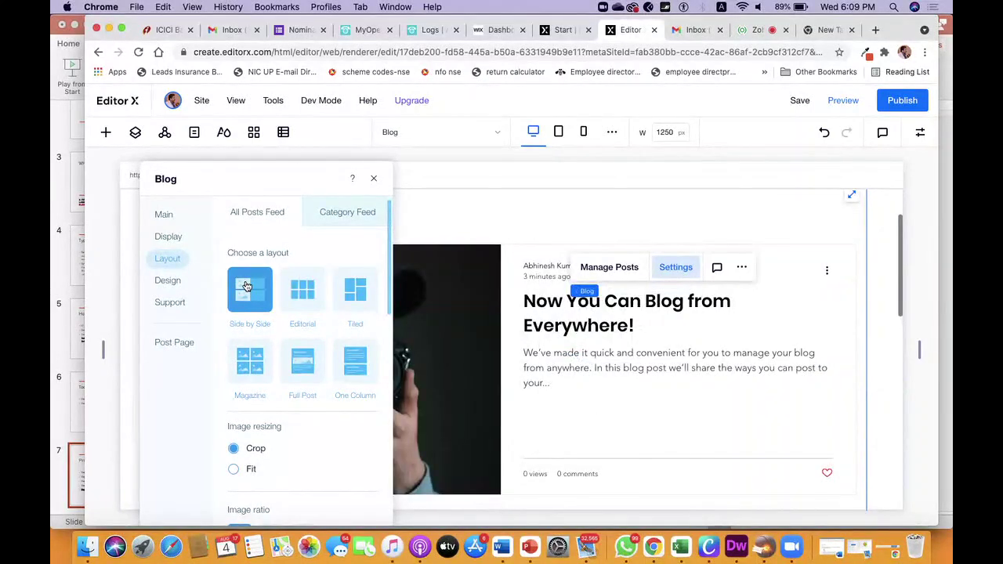
{"action": "left_click", "coordinate": [375, 180]}
- Save the site with the Side by Side feed and dismiss the changes-saved message
{"action": "left_click", "coordinate": [729, 414]}
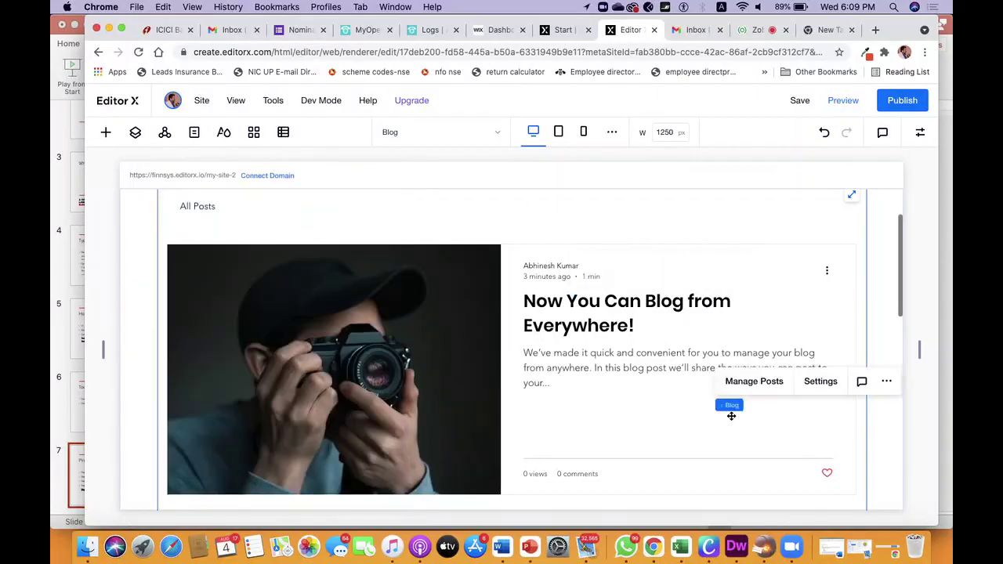
{"action": "scroll", "coordinate": [651, 432], "scroll_direction": "down", "scroll_amount": 10}
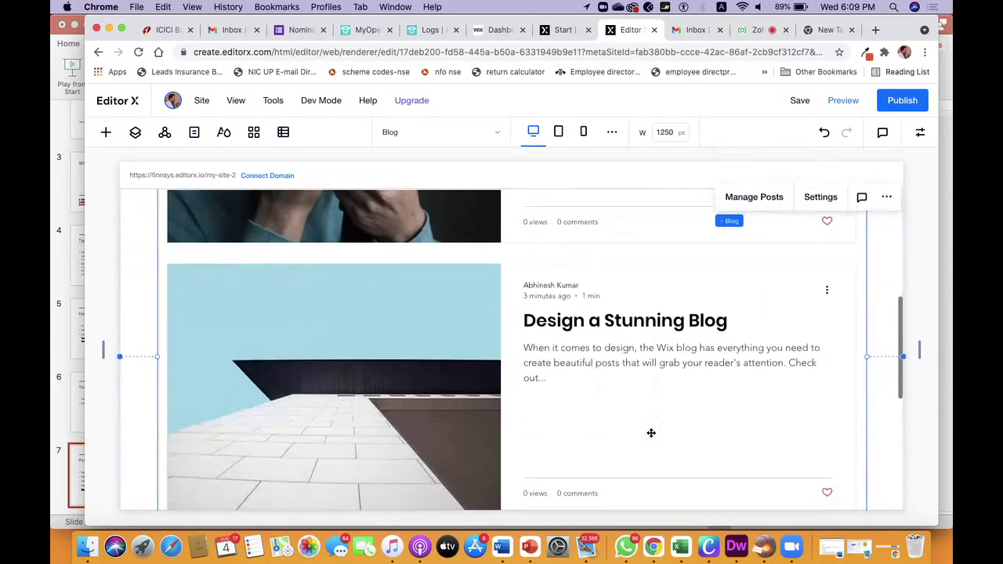
{"action": "scroll", "coordinate": [651, 432], "scroll_direction": "down", "scroll_amount": 3}
{"action": "scroll", "coordinate": [650, 433], "scroll_direction": "up", "scroll_amount": 15}
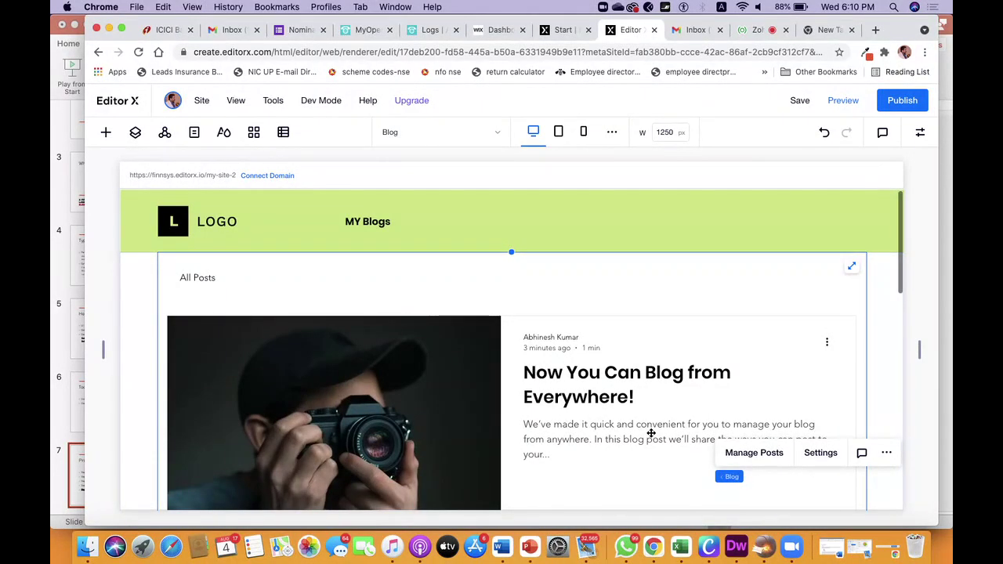
{"action": "left_click", "coordinate": [801, 103]}
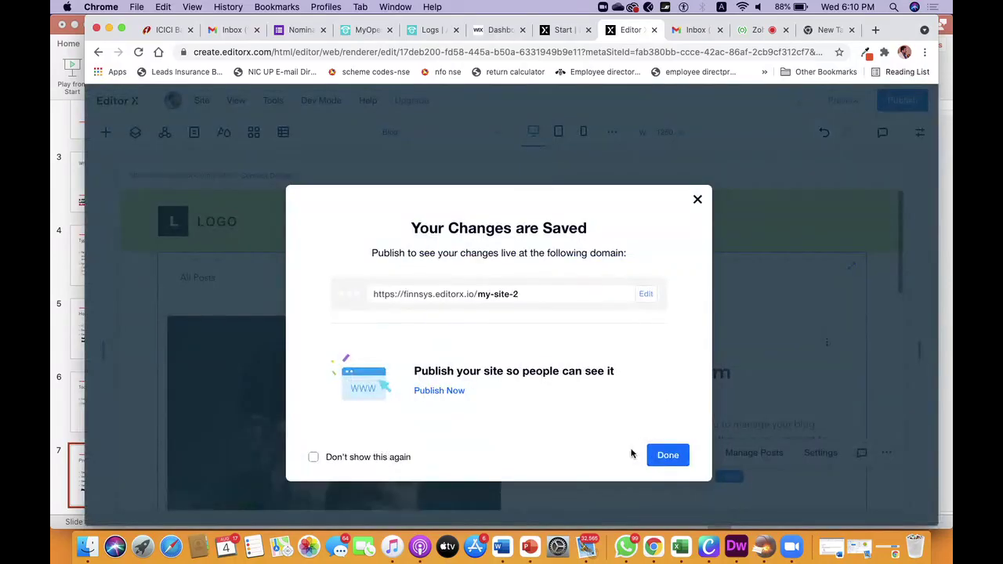
{"action": "left_click", "coordinate": [667, 455]}
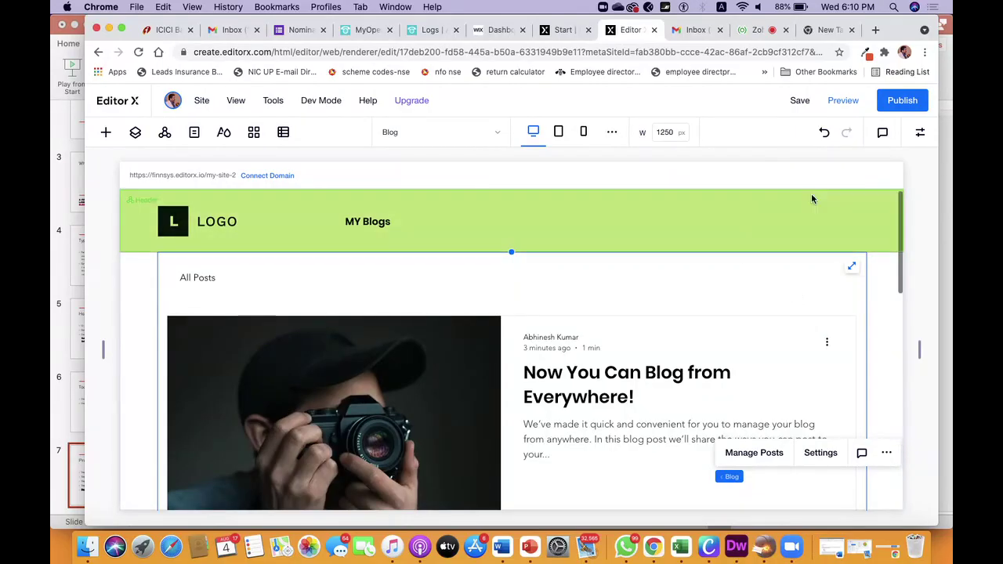
- Publish the site and copy its finnsys.editorx.io/my-site-2 address over to PowerPoint
{"action": "left_click", "coordinate": [898, 102]}
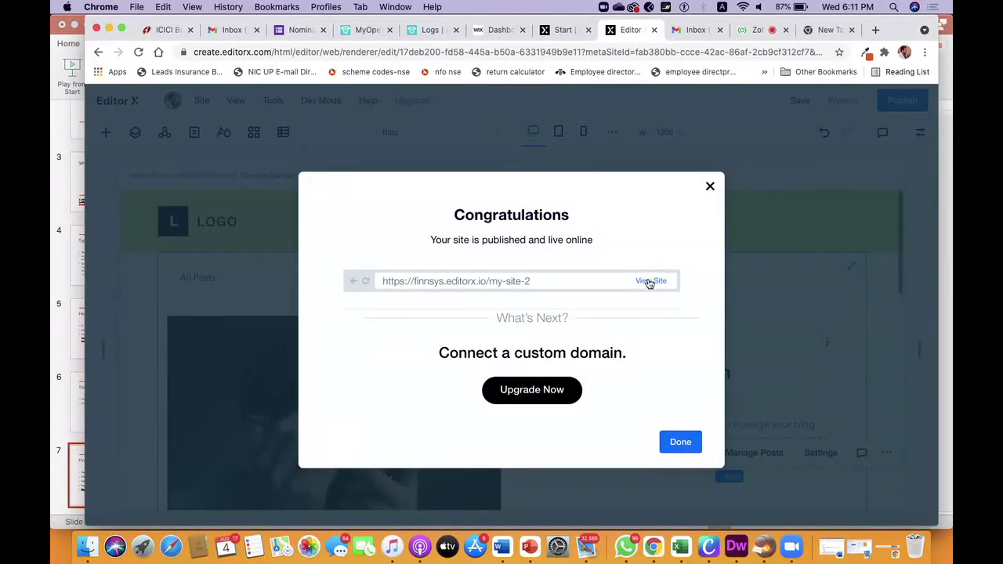
{"action": "left_click", "coordinate": [680, 442]}
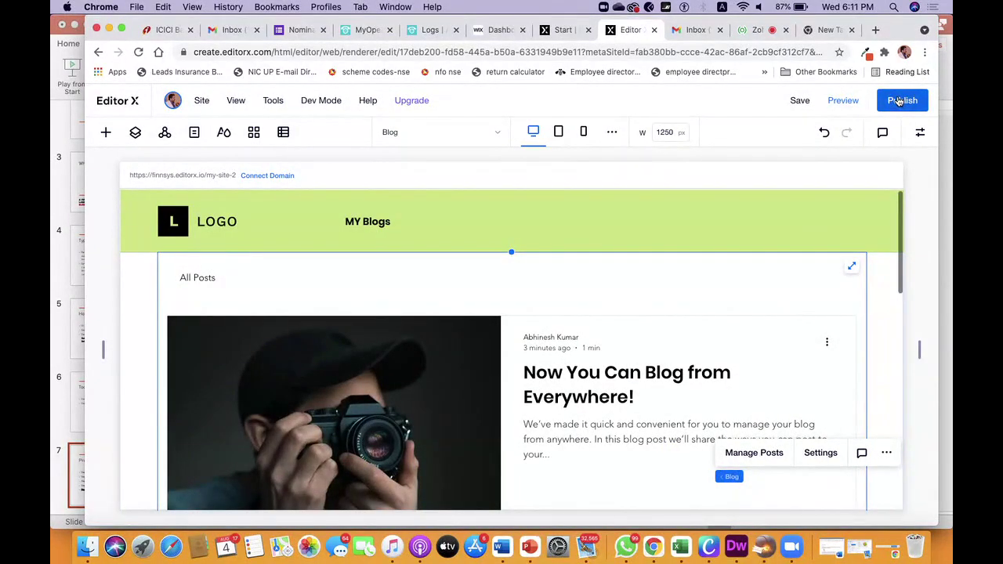
{"action": "left_click", "coordinate": [842, 102]}
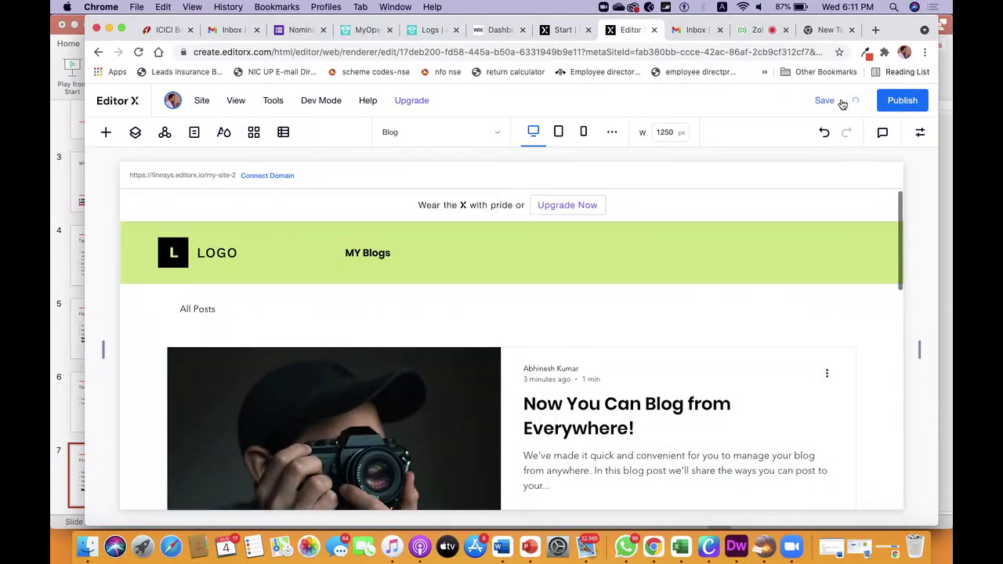
{"action": "left_click", "coordinate": [906, 97]}
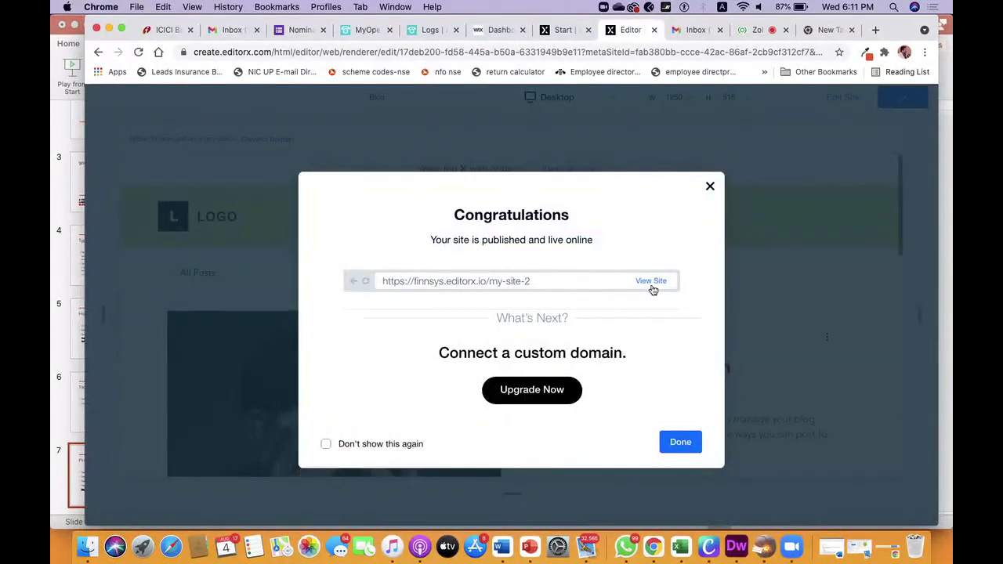
{"action": "left_click_drag", "start_coordinate": [551, 284], "coordinate": [381, 285]}
{"action": "key", "text": "super+c"}
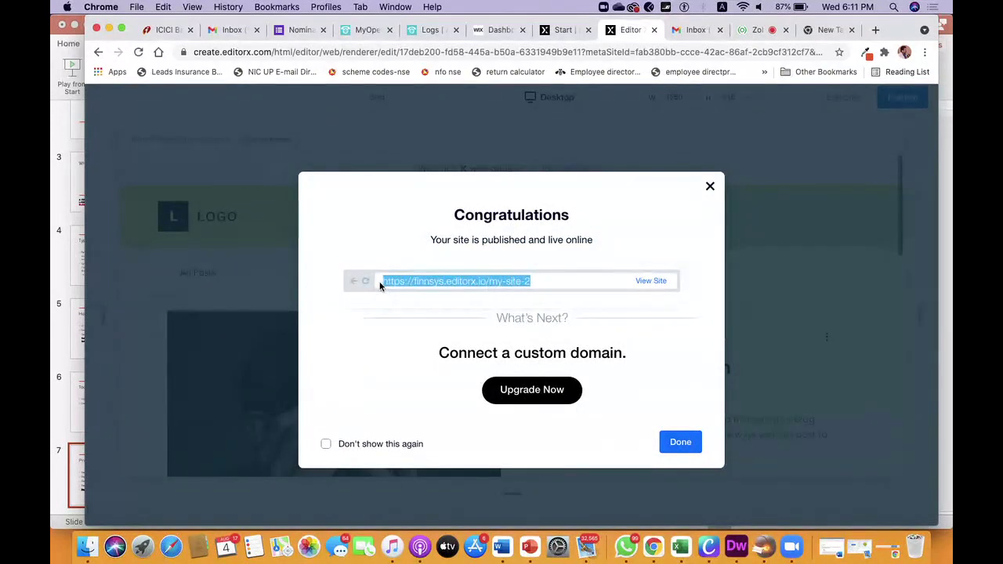
{"action": "left_click", "coordinate": [530, 547]}
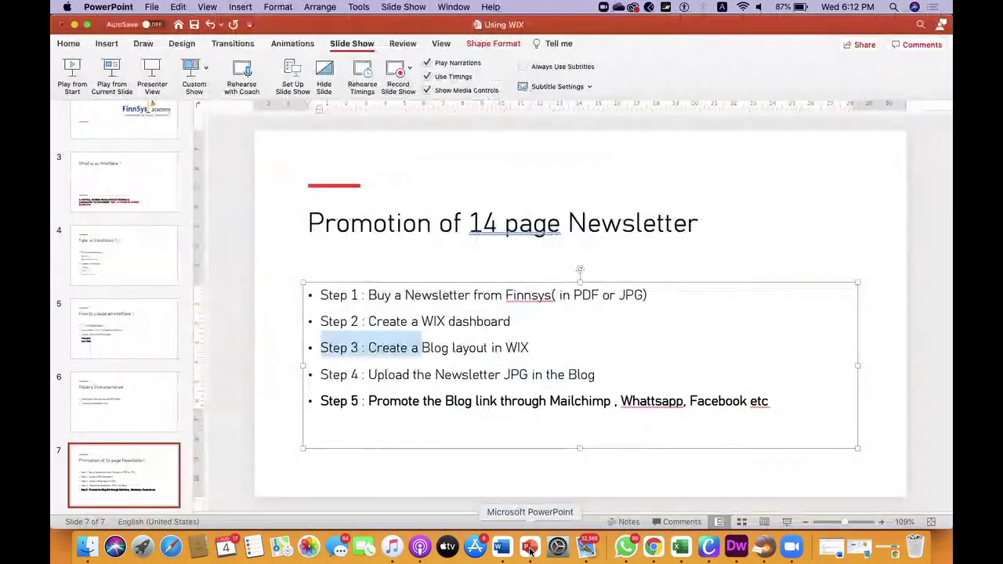
- Insert '(finnsys.editorx.io/my-site-2)' after WIX in the slide's Step 3 line
{"action": "left_click", "coordinate": [565, 351]}
{"action": "type", "text": "("}
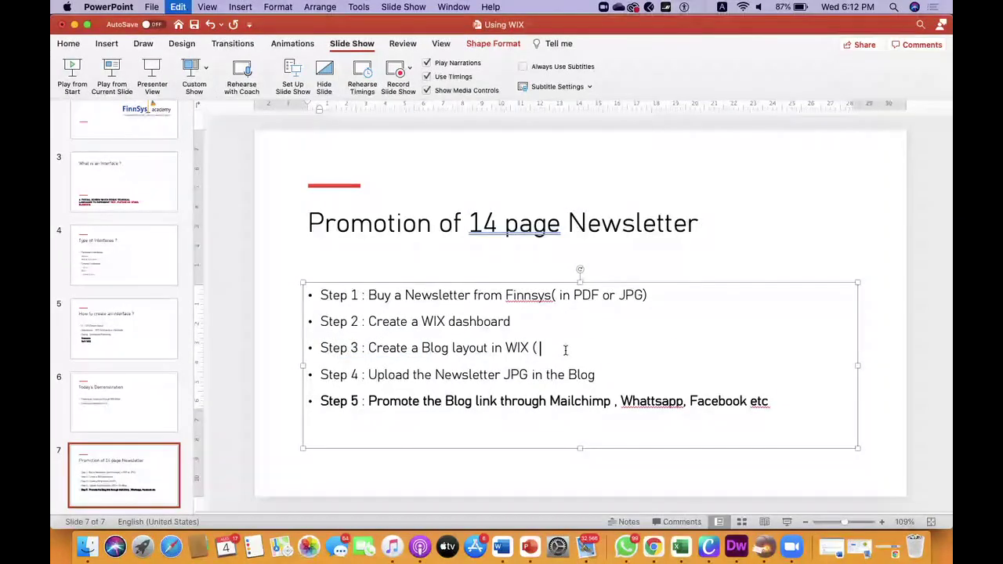
{"action": "key", "text": "super+v"}
{"action": "type", "text": ")"}
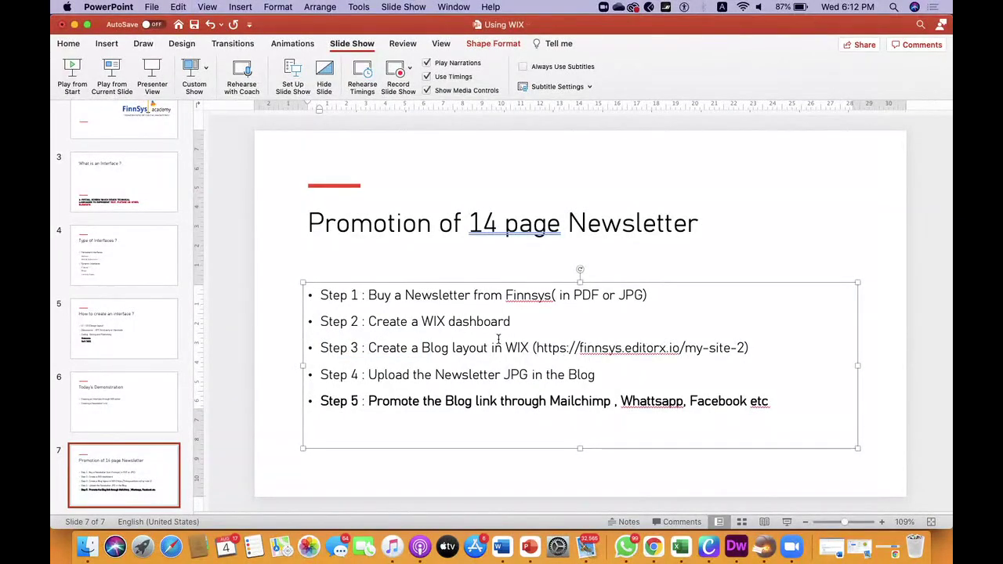
{"action": "left_click_drag", "start_coordinate": [537, 348], "coordinate": [726, 344]}
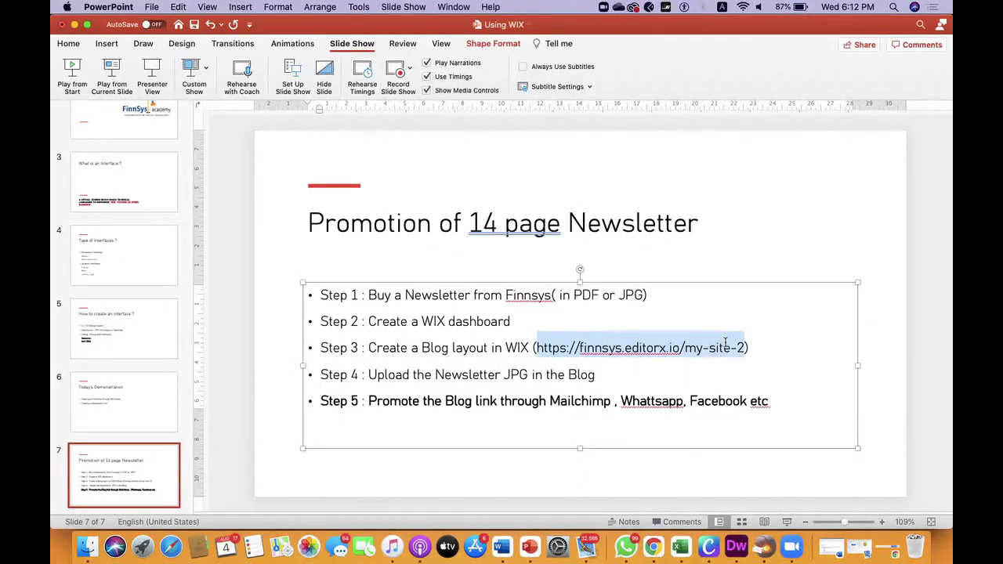
{"action": "key", "text": "End"}
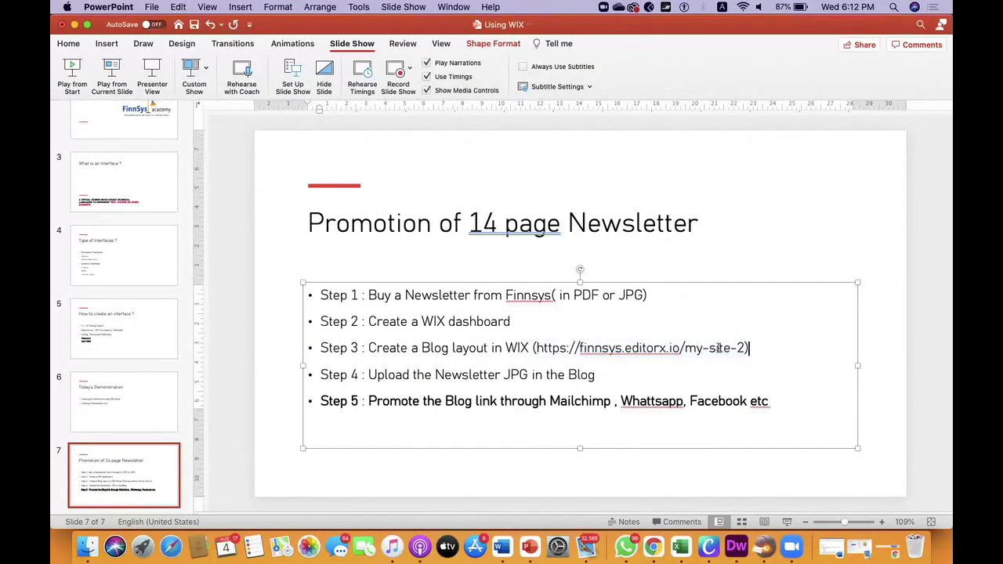
{"action": "left_click_drag", "start_coordinate": [680, 348], "coordinate": [579, 350]}
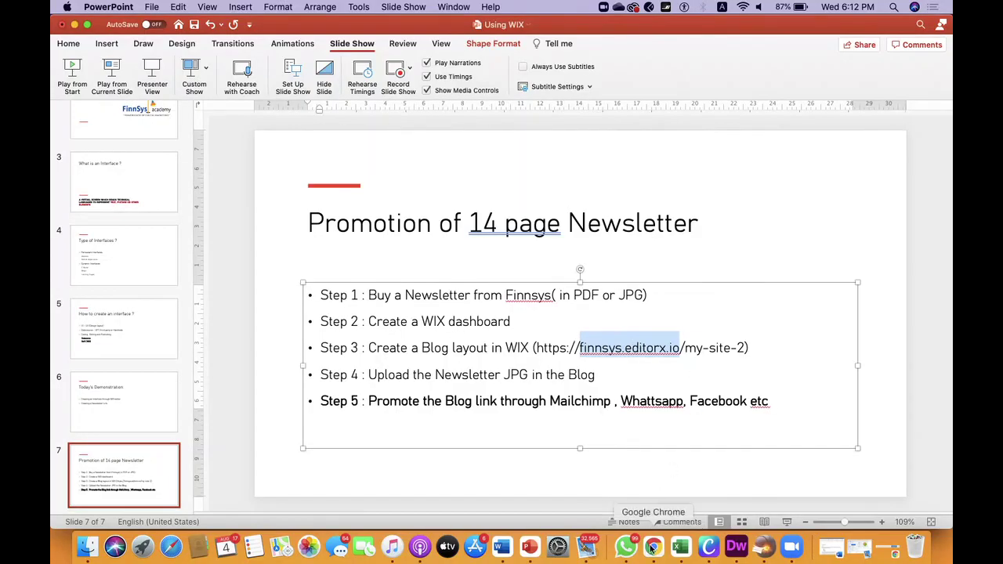
{"action": "left_click", "coordinate": [370, 347]}
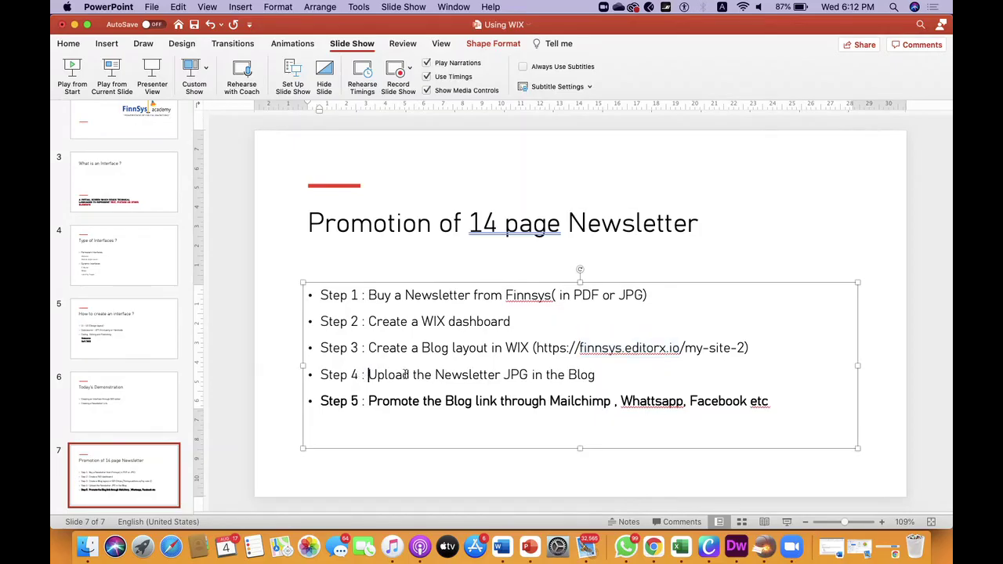
- Highlight the Step 4 upload line, then return to Chrome and dismiss the publish message
{"action": "left_click_drag", "start_coordinate": [367, 375], "coordinate": [596, 374]}
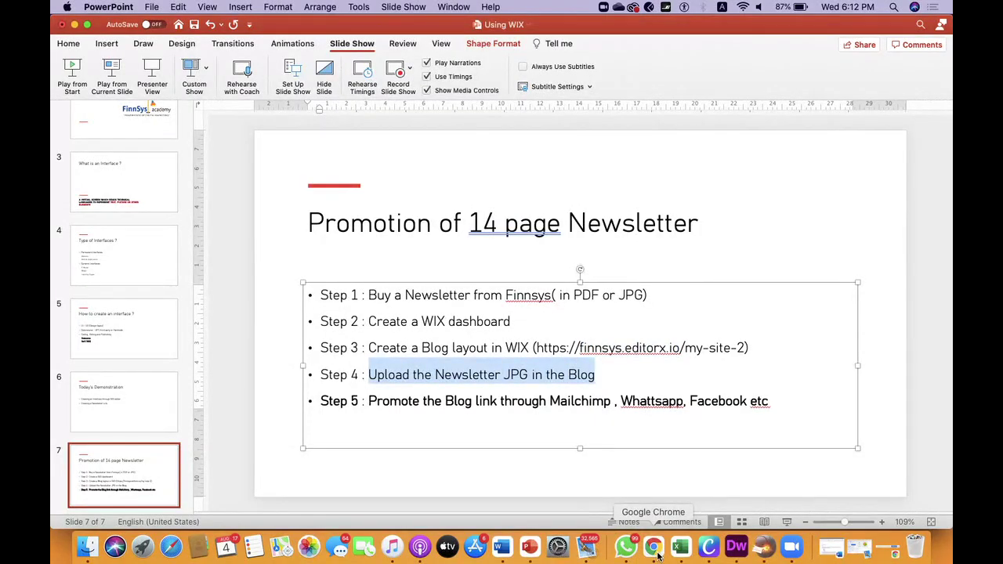
{"action": "left_click", "coordinate": [656, 552]}
{"action": "left_click", "coordinate": [679, 442]}
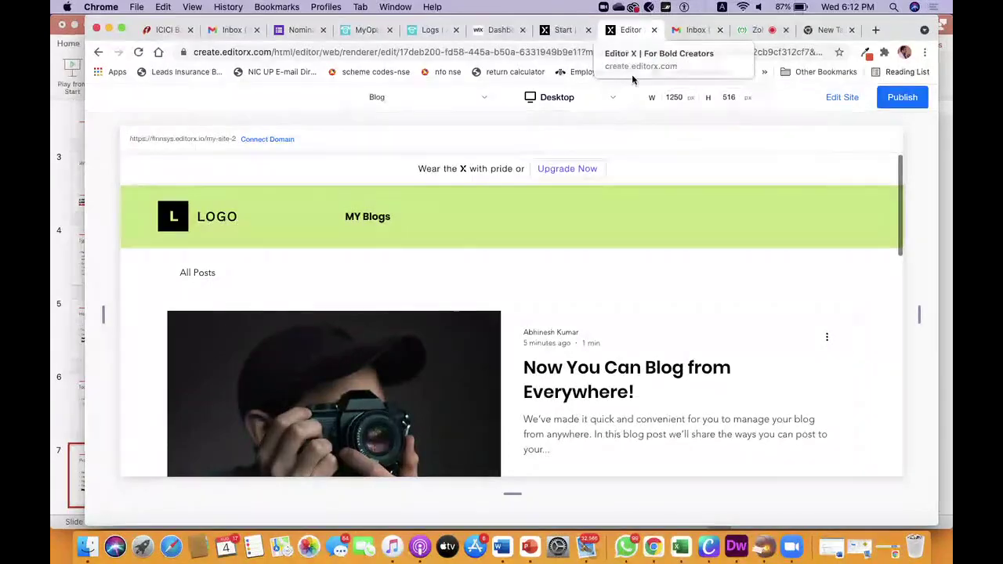
- View the blog page at the Galaxy S7 breakpoint, then close the site editor tab
{"action": "left_click", "coordinate": [610, 100]}
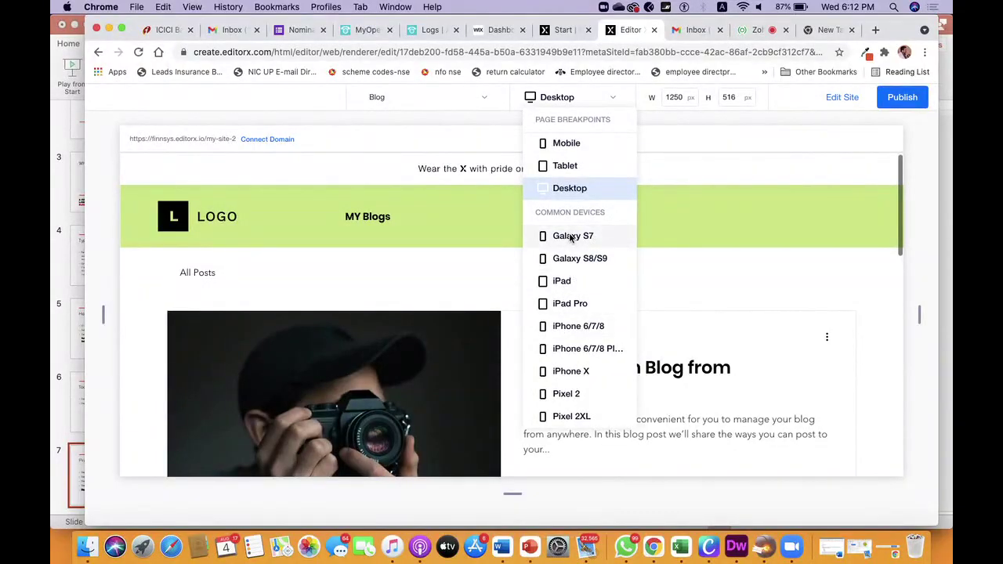
{"action": "left_click", "coordinate": [571, 235]}
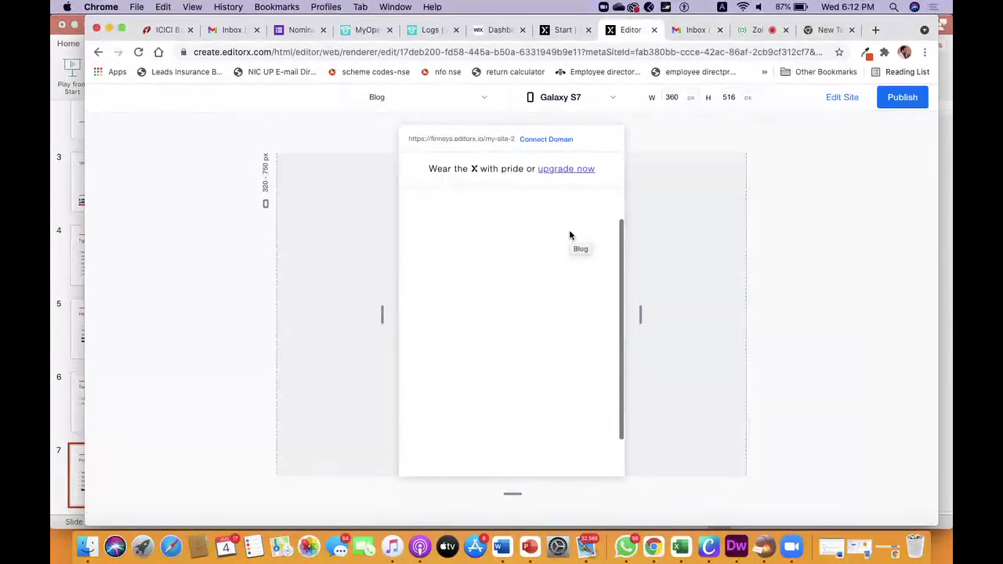
{"action": "scroll", "coordinate": [529, 260], "scroll_direction": "up", "scroll_amount": 2}
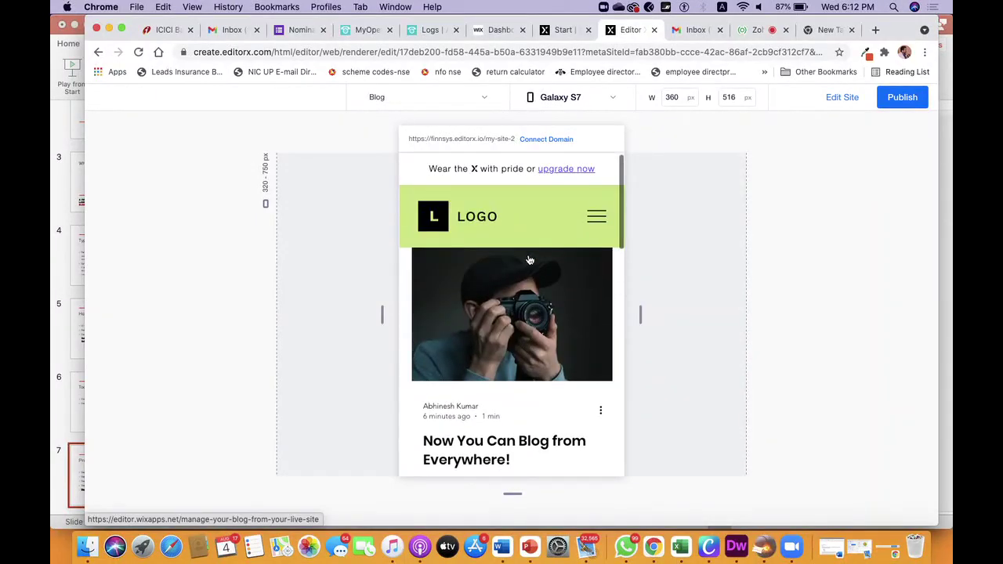
{"action": "scroll", "coordinate": [529, 260], "scroll_direction": "down", "scroll_amount": 8}
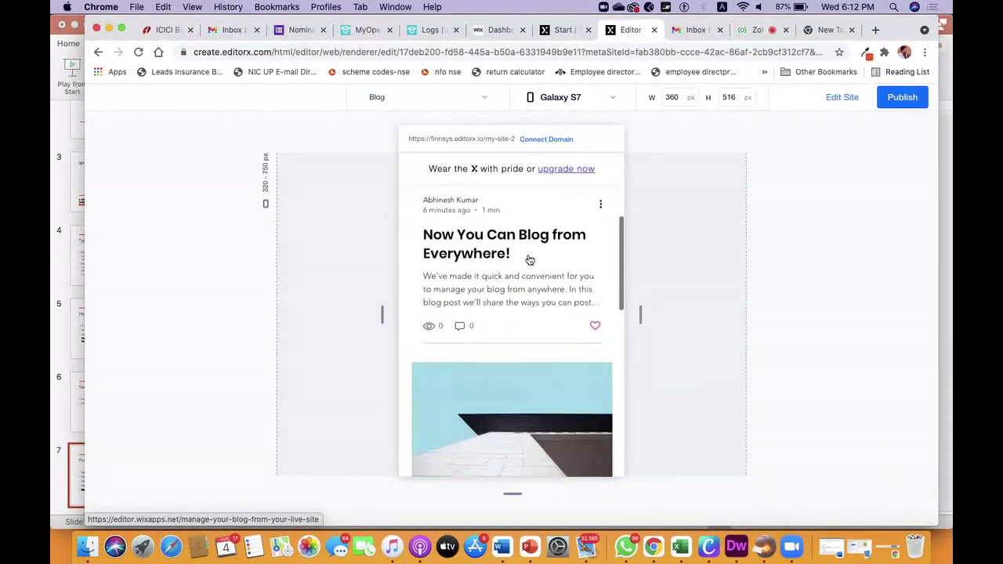
{"action": "scroll", "coordinate": [528, 260], "scroll_direction": "down", "scroll_amount": 6}
{"action": "scroll", "coordinate": [529, 259], "scroll_direction": "up", "scroll_amount": 12}
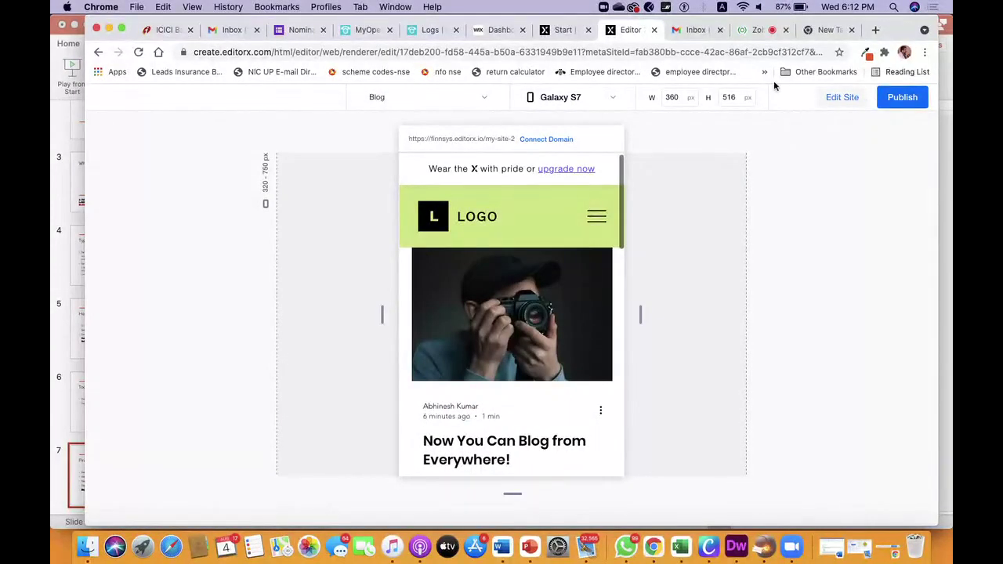
{"action": "left_click", "coordinate": [653, 30]}
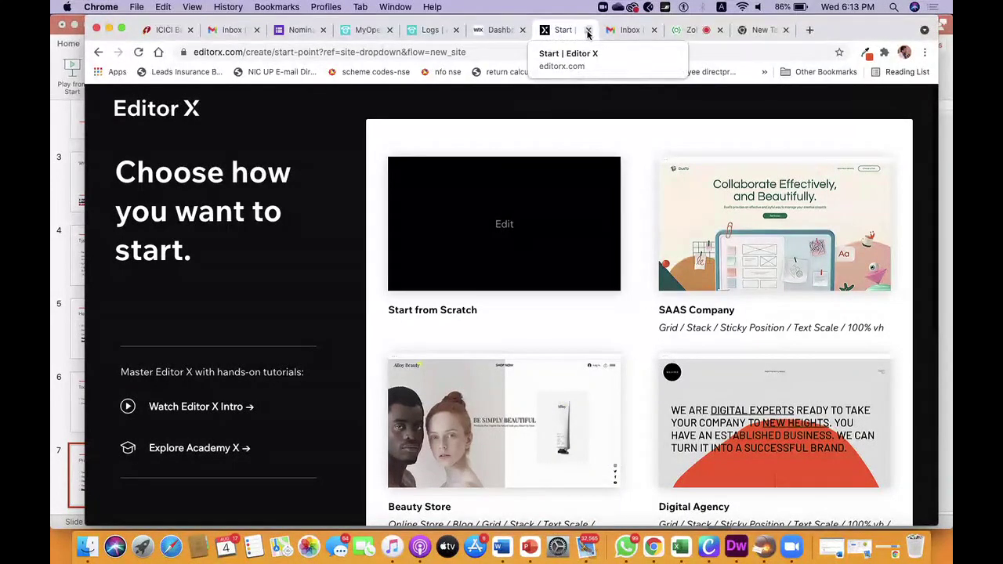
- Close the Editor X start page and open the My Site dashboard from the Wix site list
{"action": "left_click", "coordinate": [588, 32]}
{"action": "left_click", "coordinate": [500, 30]}
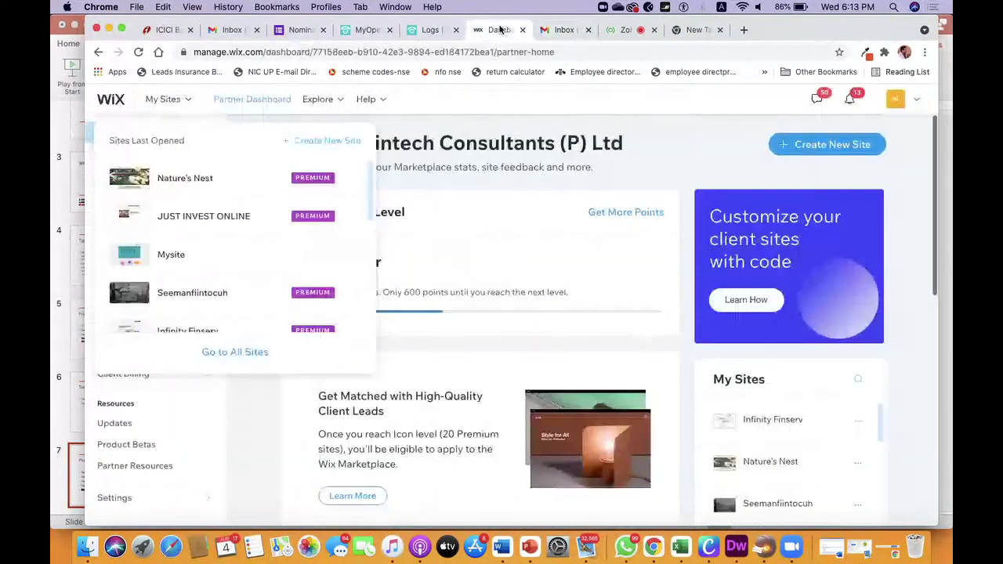
{"action": "scroll", "coordinate": [249, 285], "scroll_direction": "down", "scroll_amount": 5}
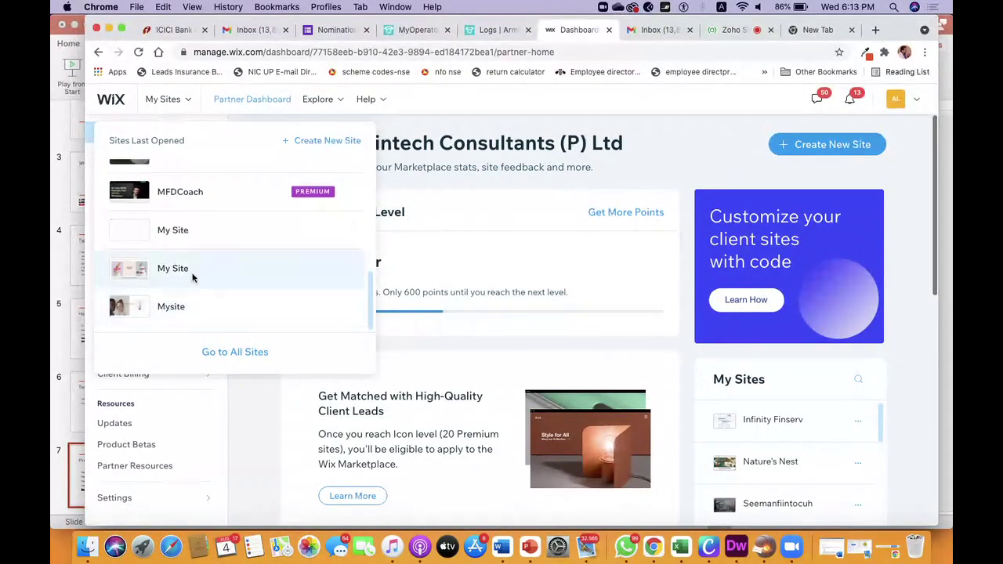
{"action": "left_click", "coordinate": [182, 239]}
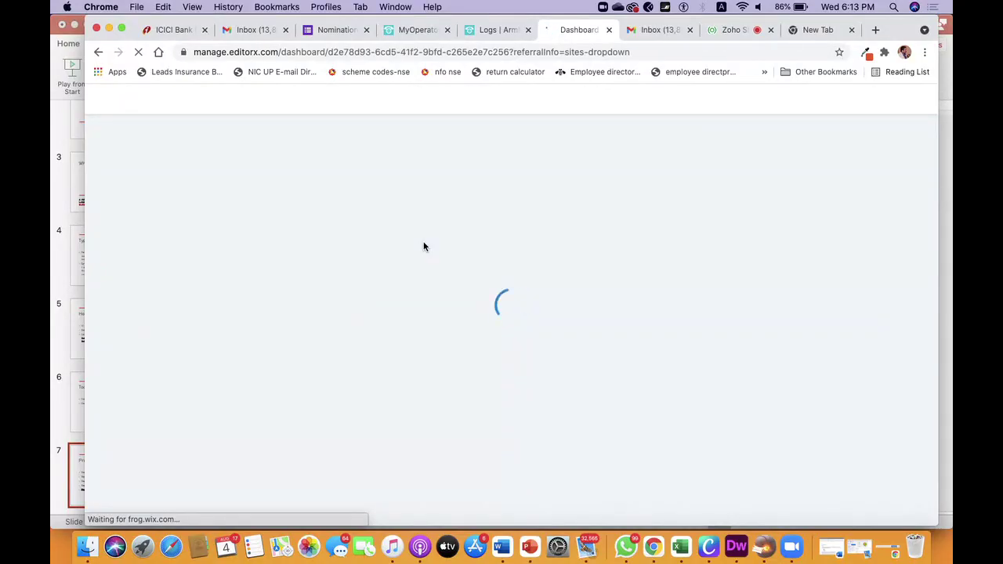
{"action": "left_click", "coordinate": [530, 546]}
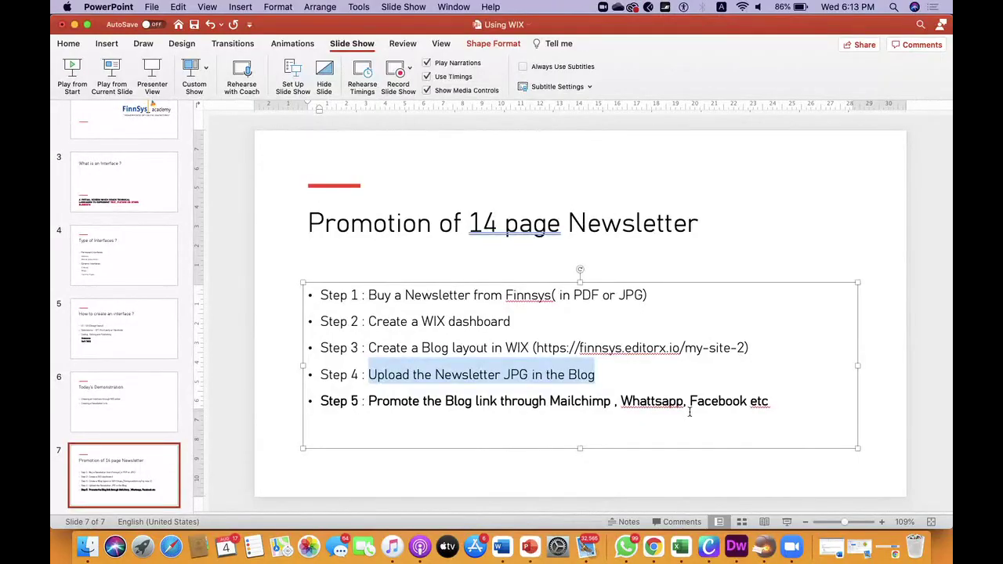
{"action": "left_click", "coordinate": [653, 546]}
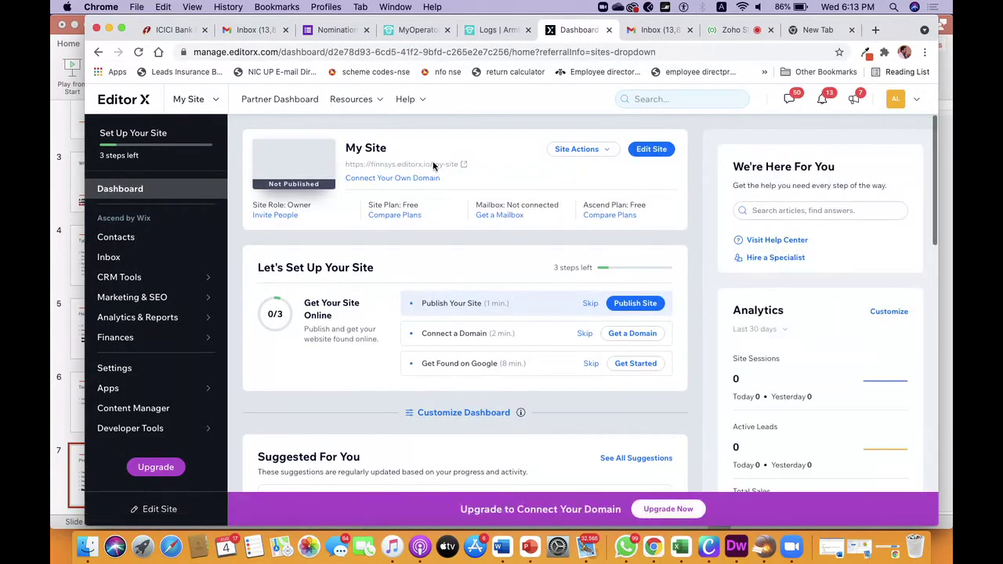
- Switch the dashboard to My Site 2 from the recently opened sites list
{"action": "mouse_move", "coordinate": [455, 168]}
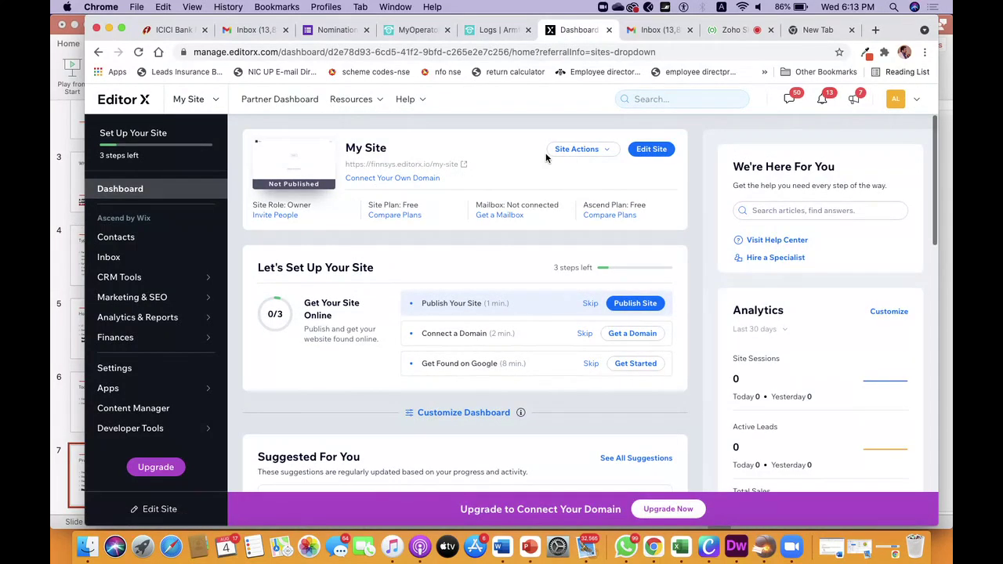
{"action": "left_click", "coordinate": [213, 103]}
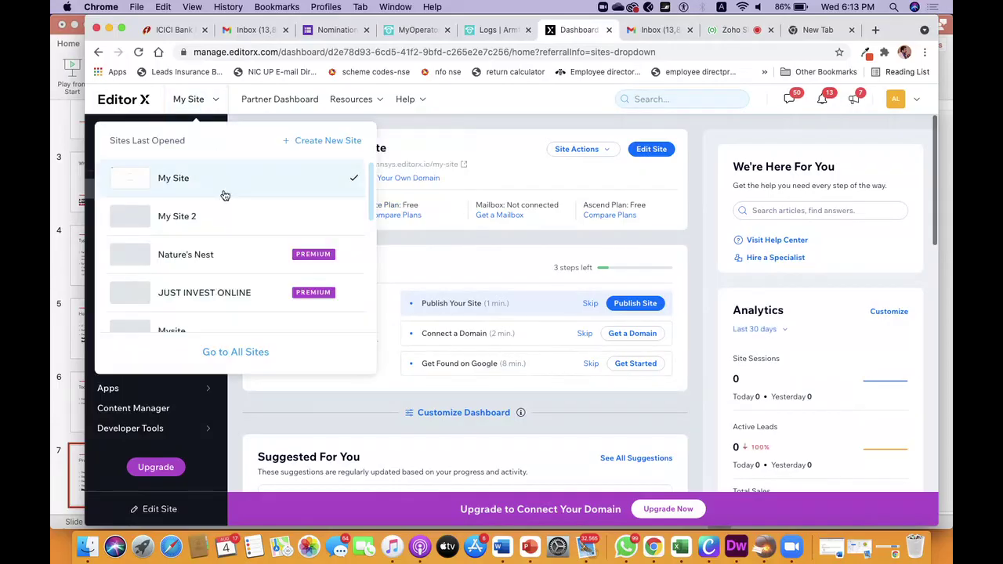
{"action": "left_click", "coordinate": [181, 219]}
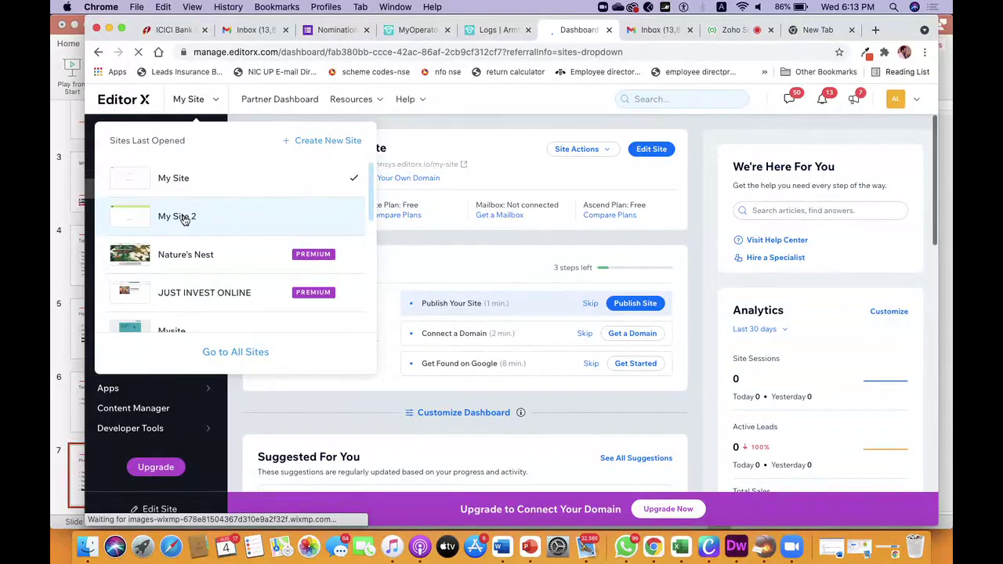
{"action": "left_click", "coordinate": [184, 218]}
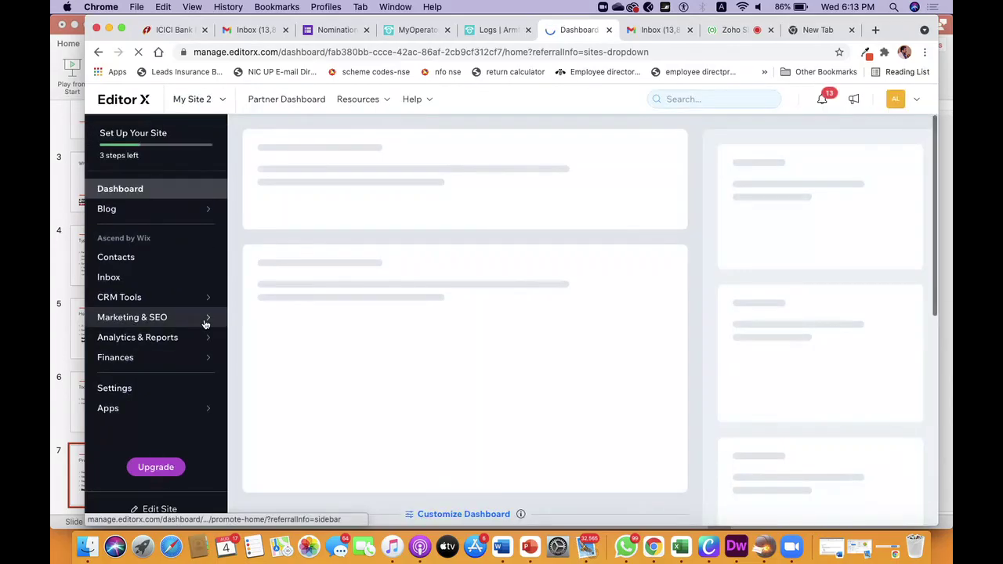
- Open the Invite People page from the Site Role section
{"action": "mouse_move", "coordinate": [206, 323]}
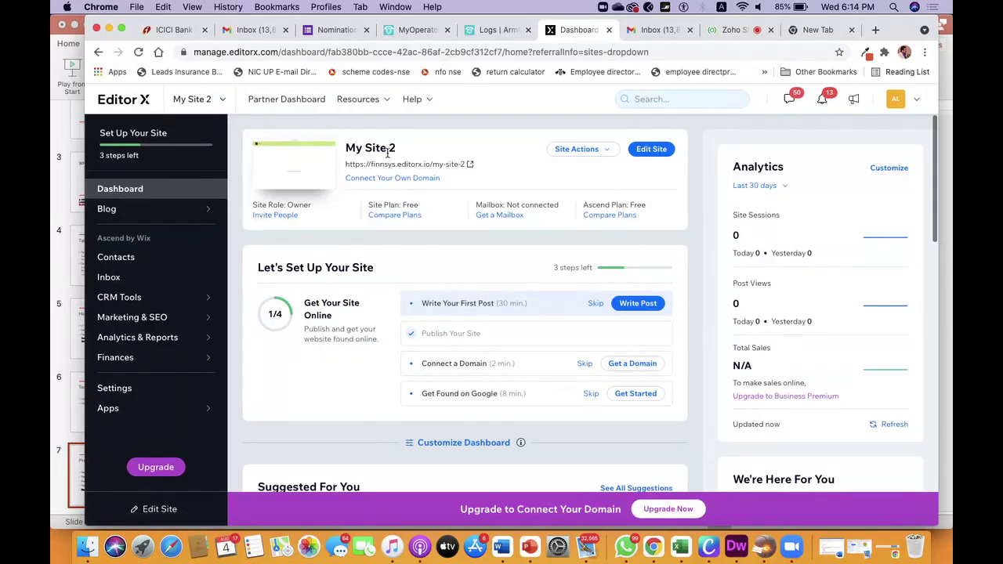
{"action": "left_click_drag", "start_coordinate": [396, 153], "coordinate": [343, 154]}
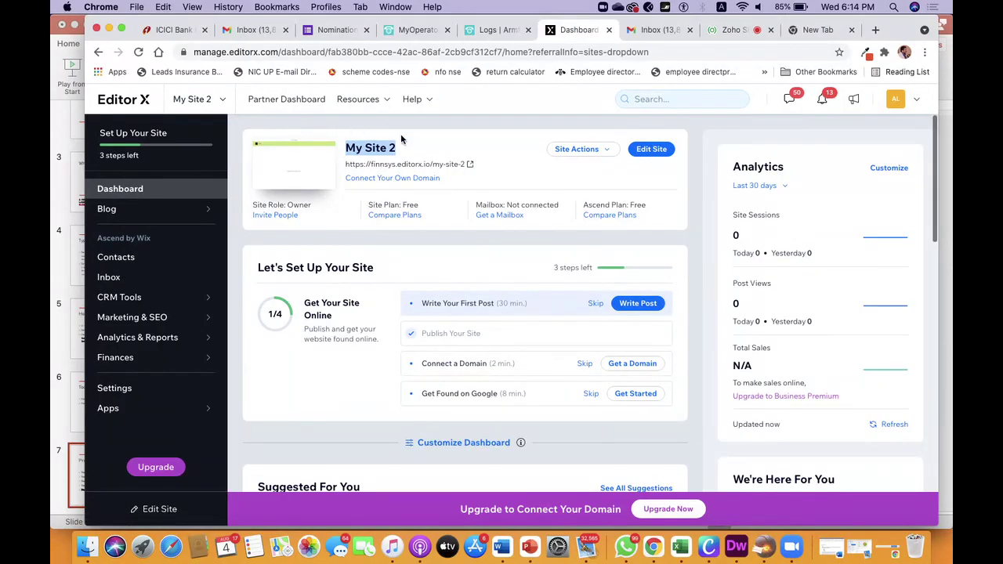
{"action": "left_click", "coordinate": [282, 216]}
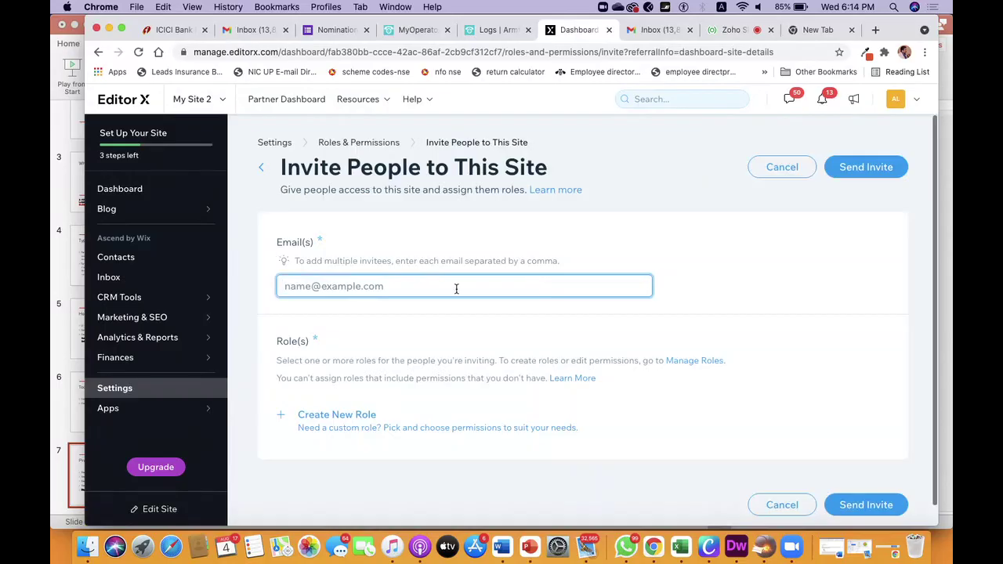
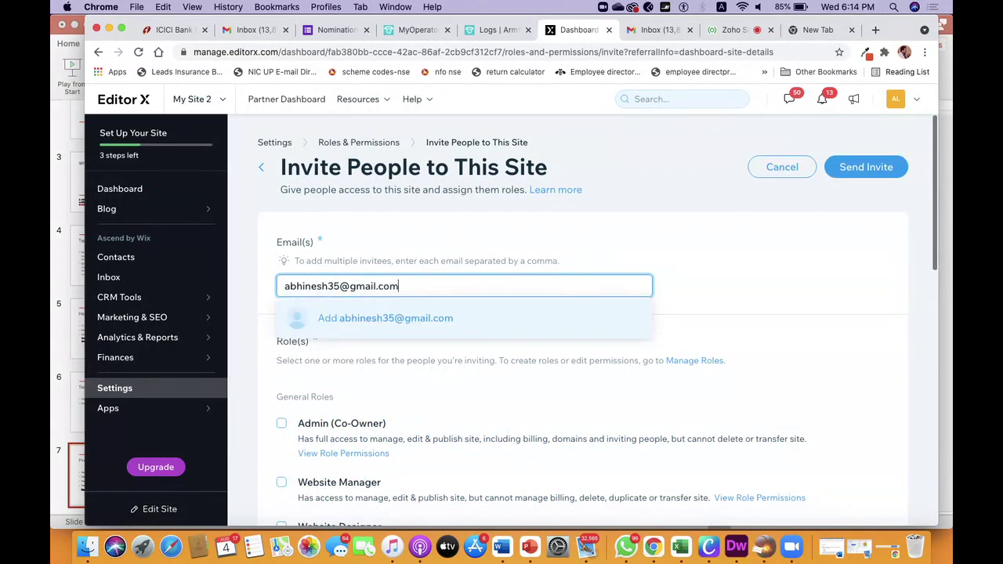
- Add an invitee e-mail address, then discard the unsent invitation and return to Roles & Permissions
{"action": "left_click", "coordinate": [699, 269]}
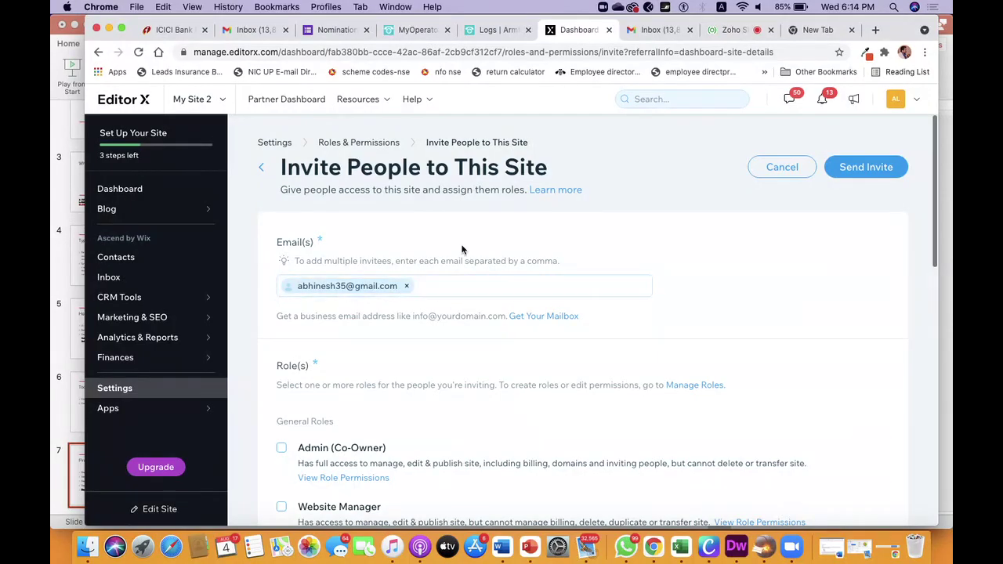
{"action": "left_click", "coordinate": [258, 170]}
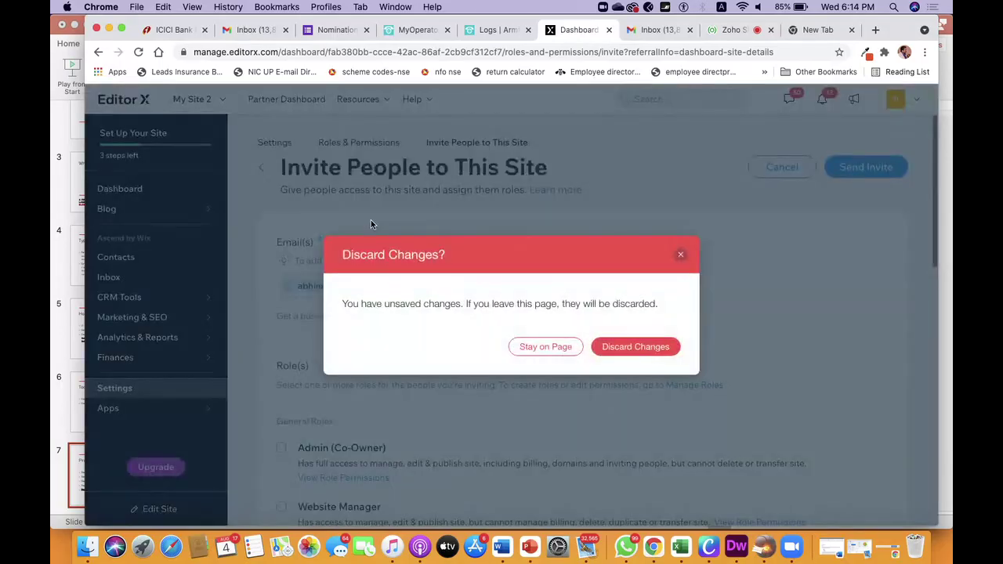
{"action": "left_click", "coordinate": [636, 347]}
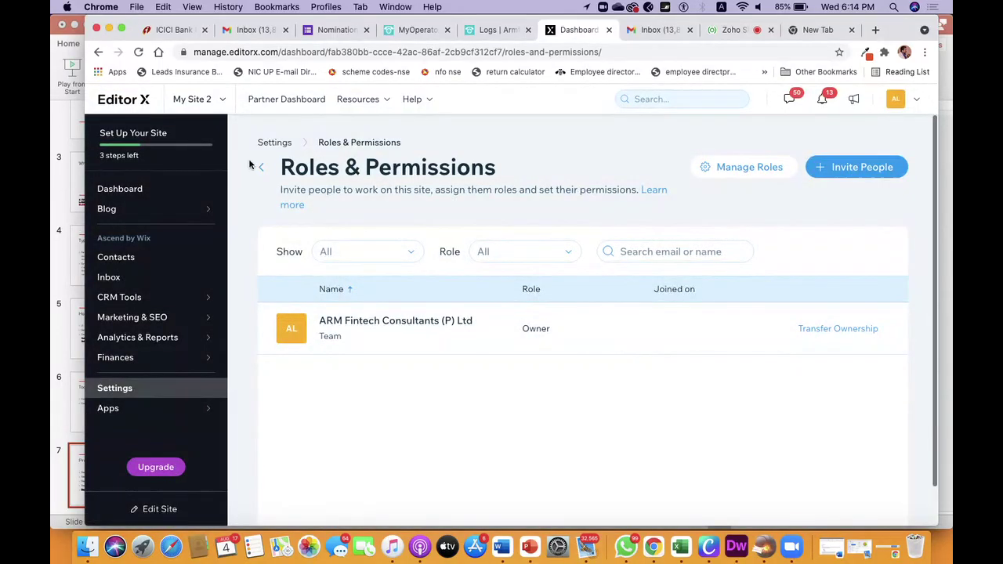
- Return to the site dashboard and open the blog's Published posts list
{"action": "left_click", "coordinate": [261, 167]}
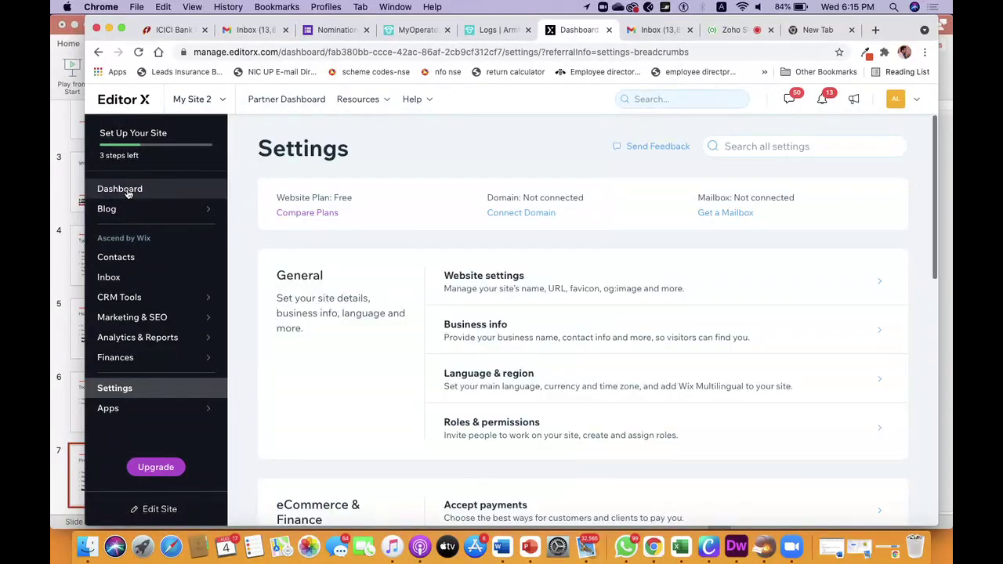
{"action": "left_click", "coordinate": [127, 190]}
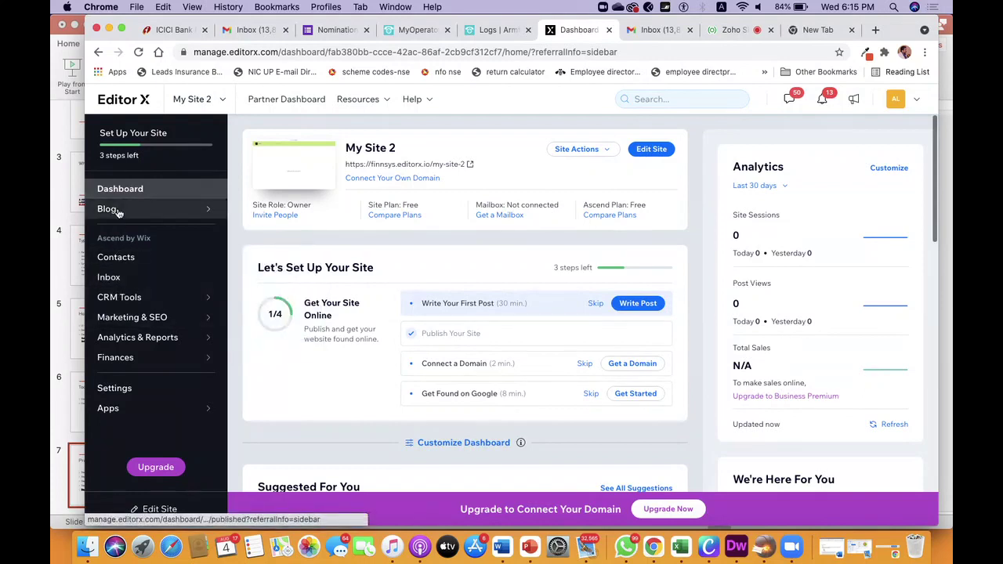
{"action": "mouse_move", "coordinate": [103, 214]}
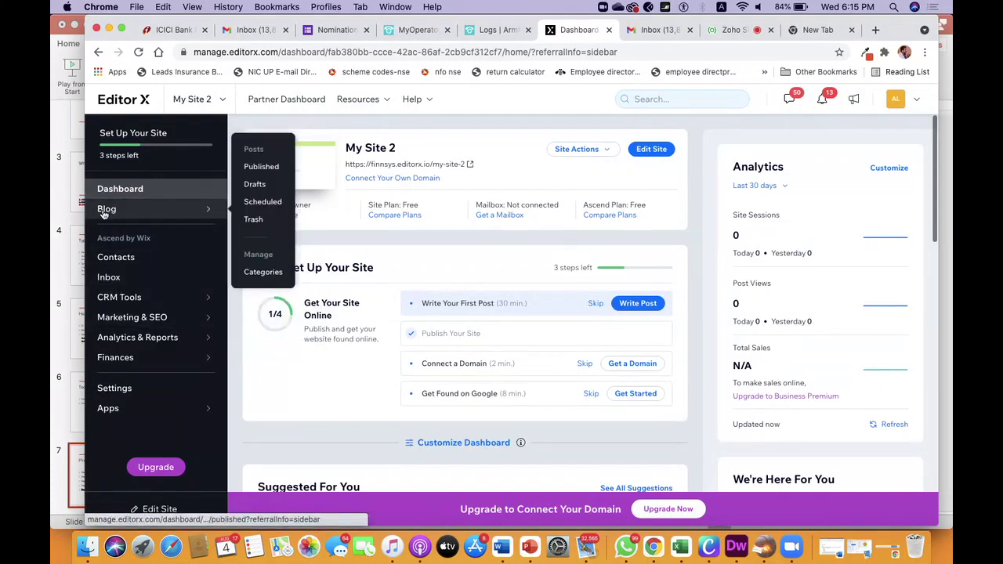
{"action": "left_click", "coordinate": [266, 168]}
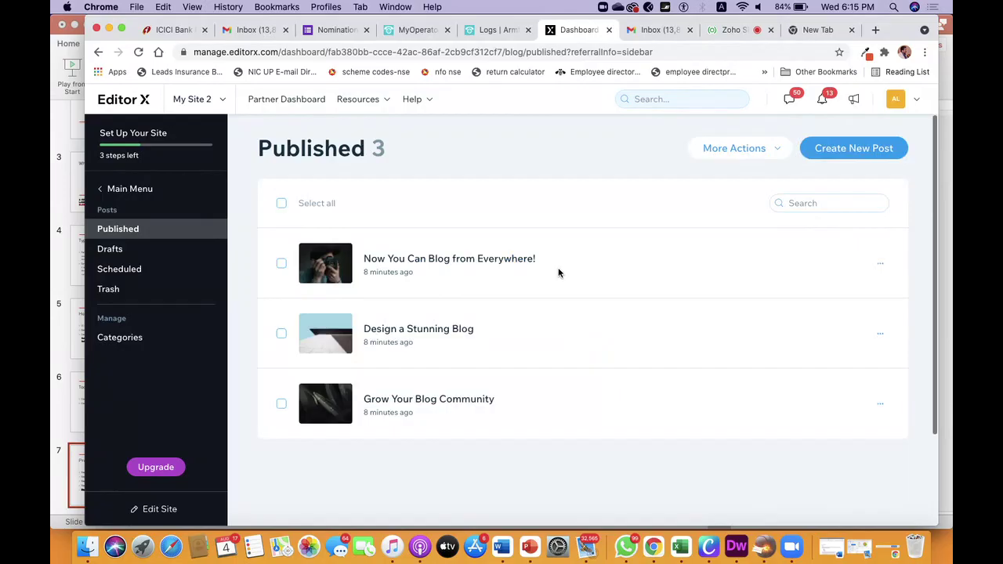
- Create a new post titled 'My Newsletter - July 2021' and bring up the body's Add panel
{"action": "left_click", "coordinate": [851, 149]}
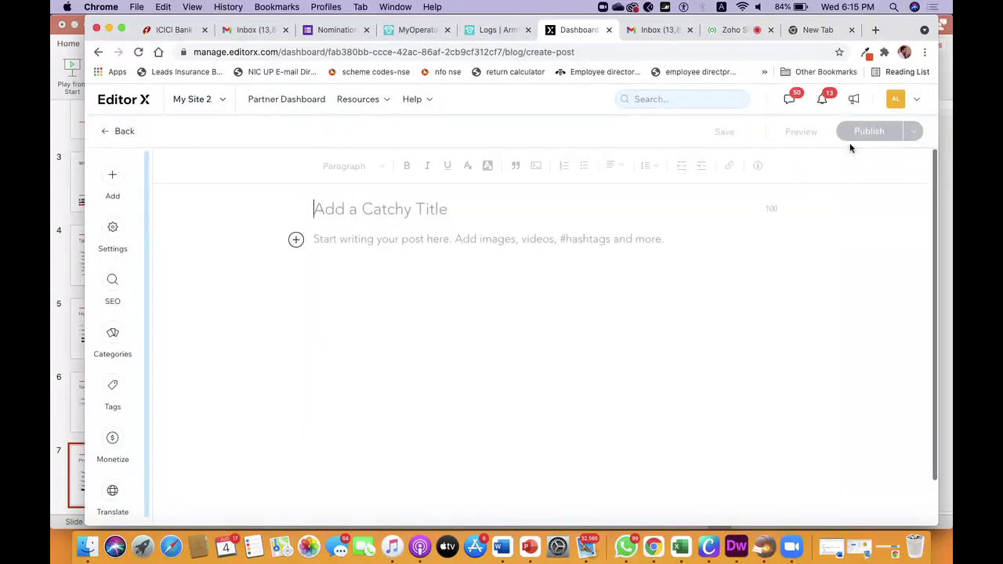
{"action": "type", "text": "My Newsletter"}
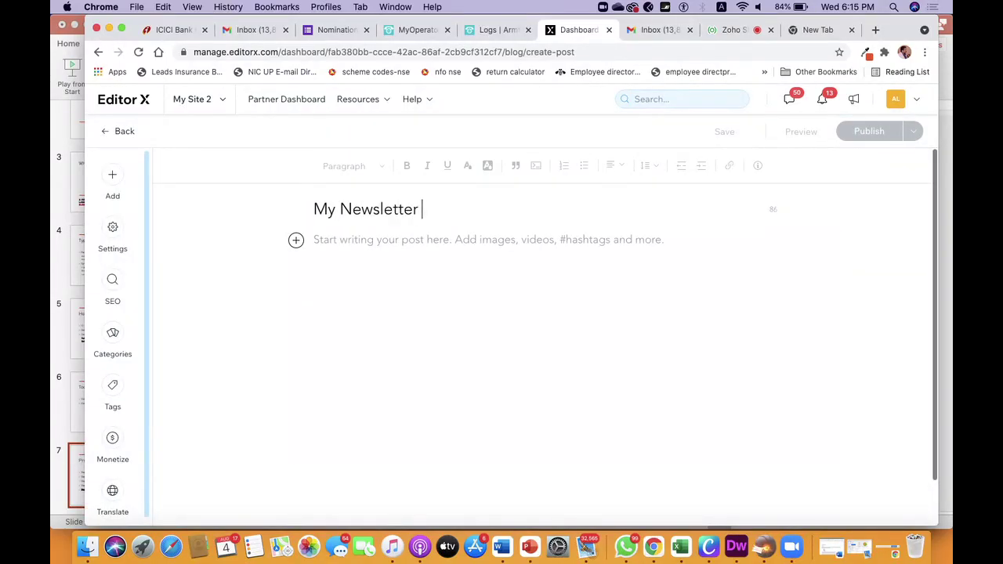
{"action": "type", "text": " - July 2021"}
{"action": "left_click", "coordinate": [376, 245]}
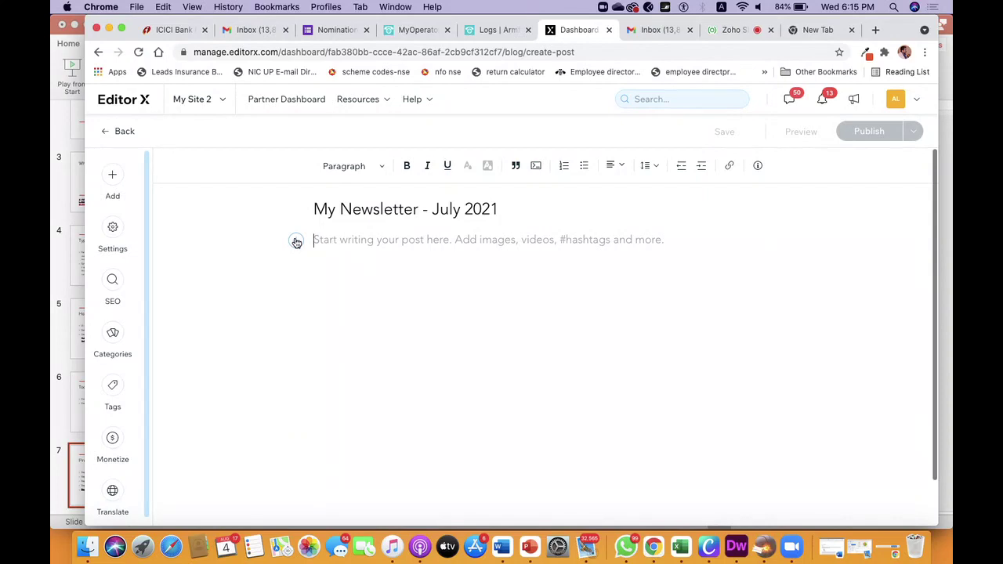
{"action": "left_click", "coordinate": [297, 242]}
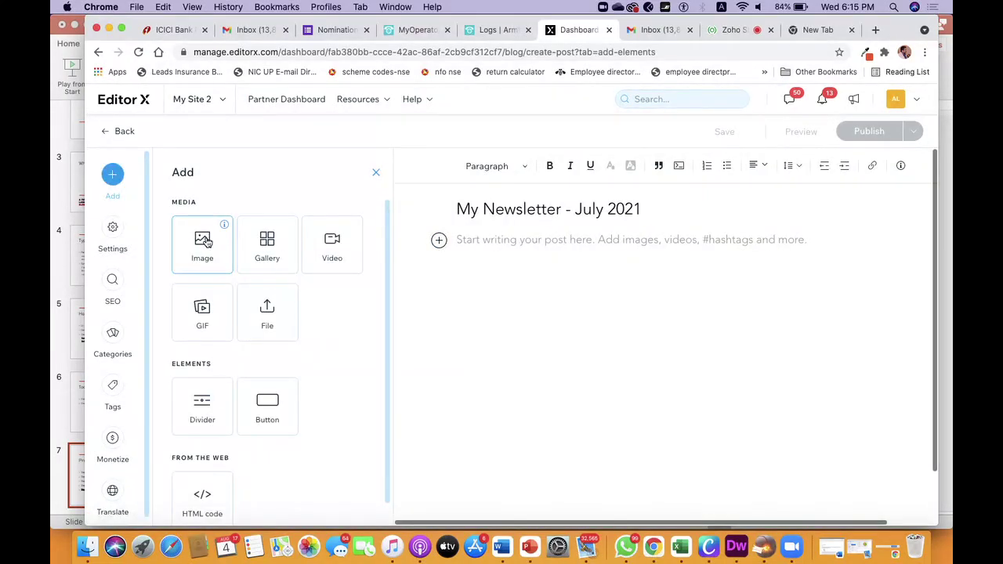
- Start an image upload from the computer and open the Newsletter-Aug21 folder
{"action": "left_click", "coordinate": [205, 242]}
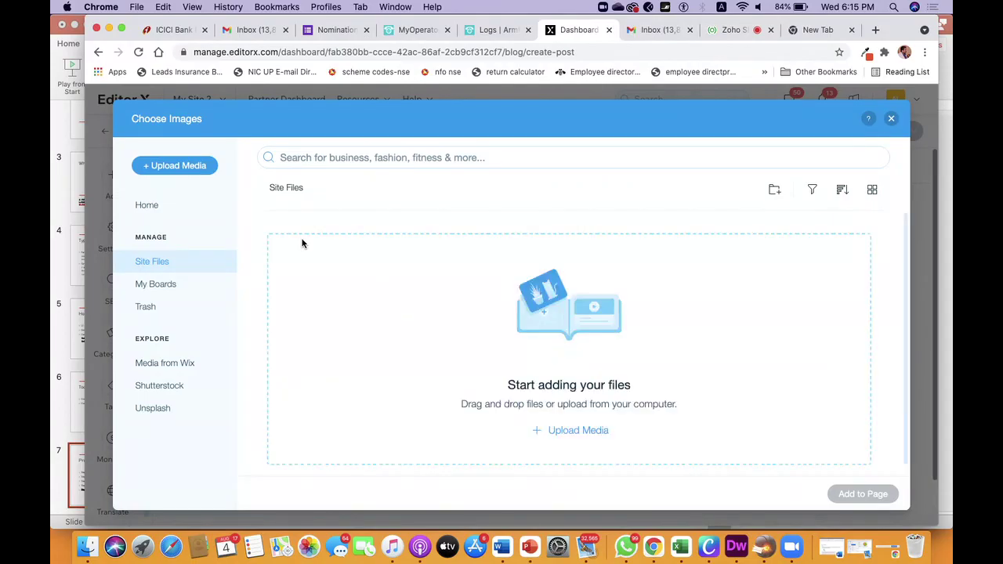
{"action": "left_click", "coordinate": [583, 431]}
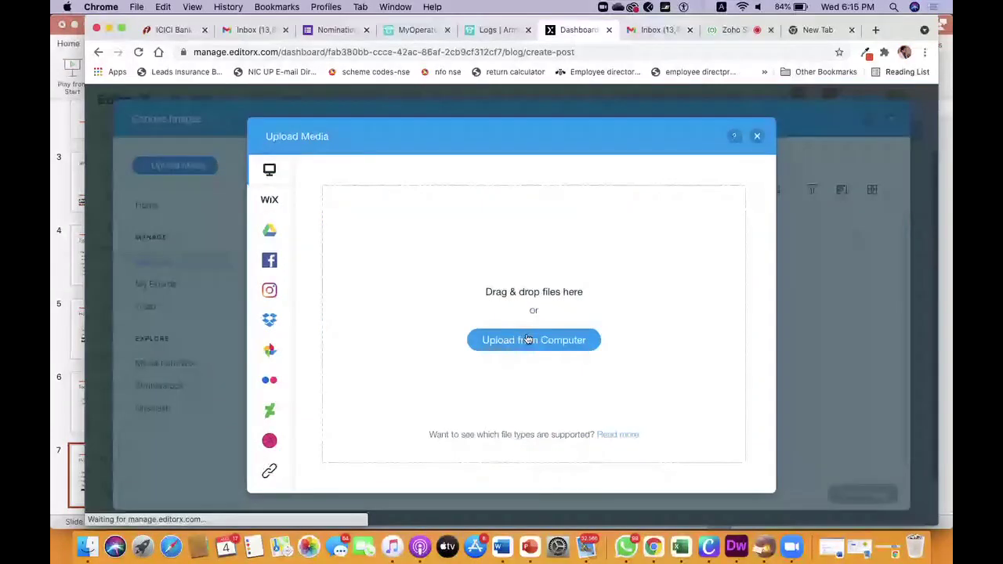
{"action": "left_click", "coordinate": [528, 340]}
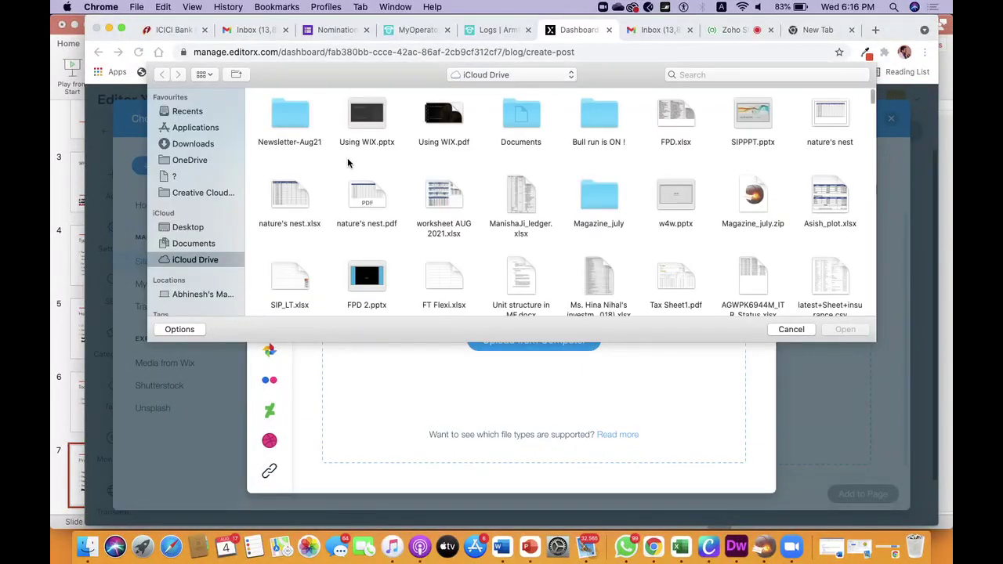
{"action": "double_click", "coordinate": [291, 116]}
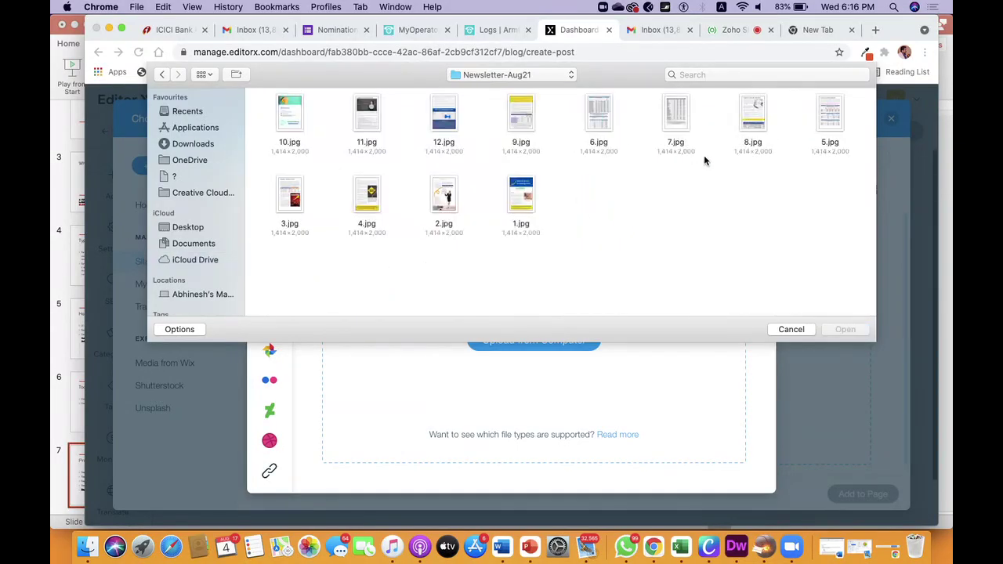
- Select 1.jpg through 12.jpg and upload all twelve images
{"action": "left_click", "coordinate": [513, 199]}
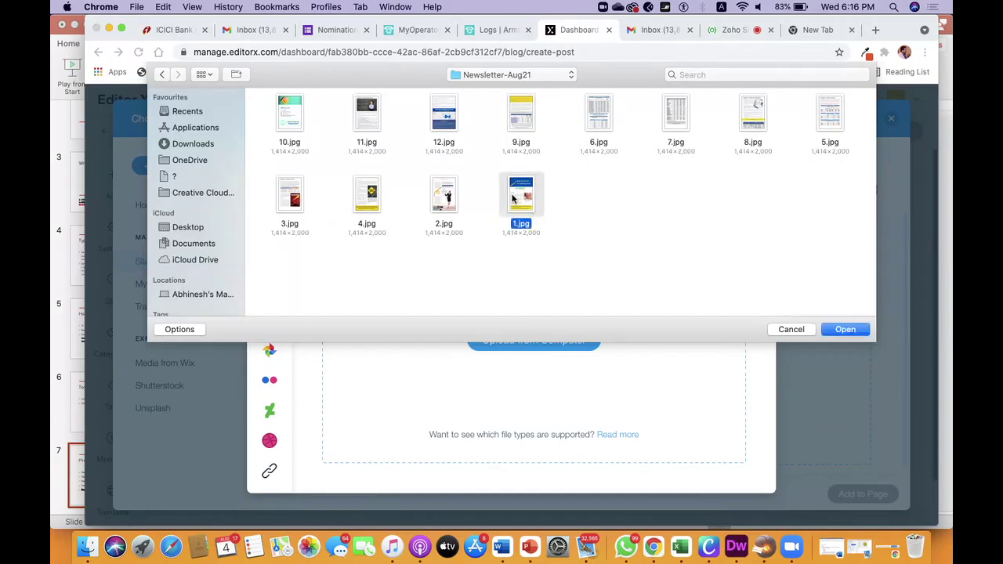
{"action": "left_click", "coordinate": [444, 194], "text": "super"}
{"action": "left_click", "coordinate": [289, 200], "text": "super"}
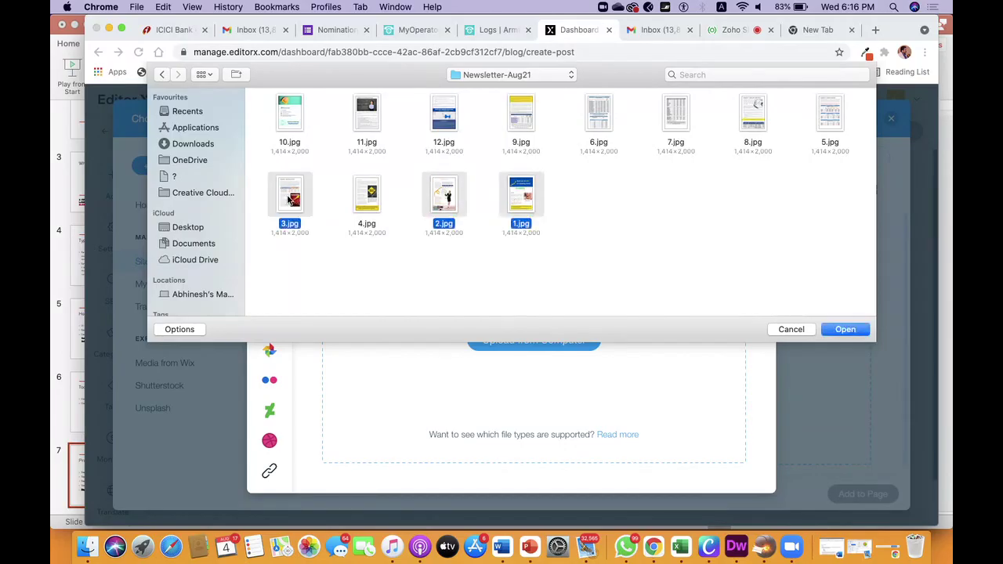
{"action": "left_click", "coordinate": [372, 192], "text": "super"}
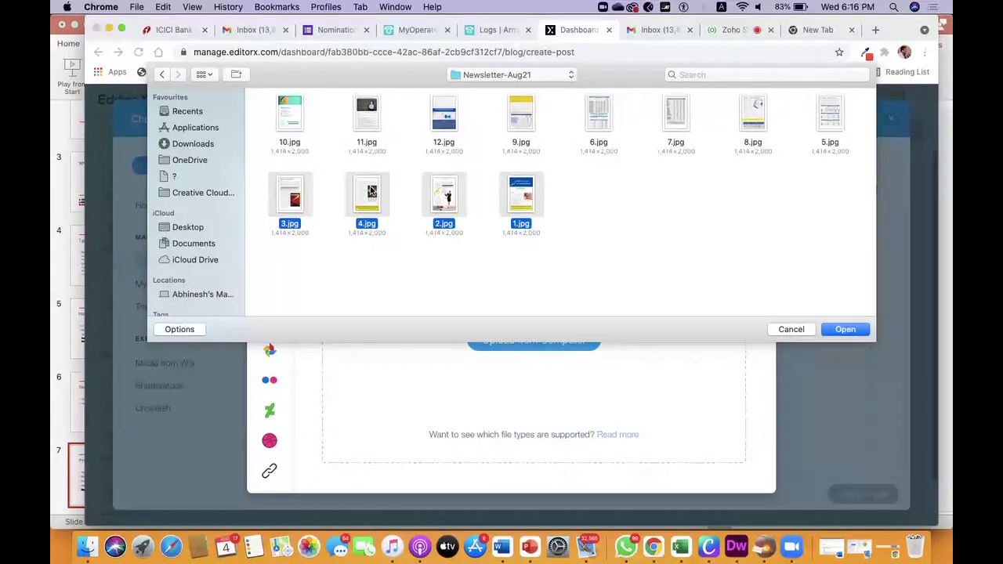
{"action": "left_click", "coordinate": [829, 114], "text": "super"}
{"action": "left_click", "coordinate": [747, 110], "text": "super"}
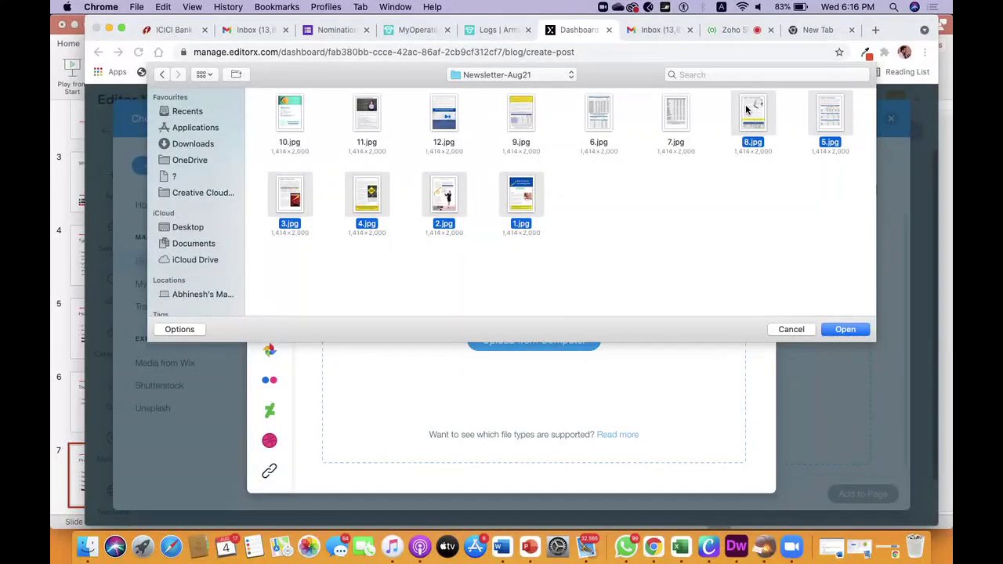
{"action": "left_click", "coordinate": [603, 118], "text": "super"}
{"action": "left_click", "coordinate": [667, 124], "text": "super"}
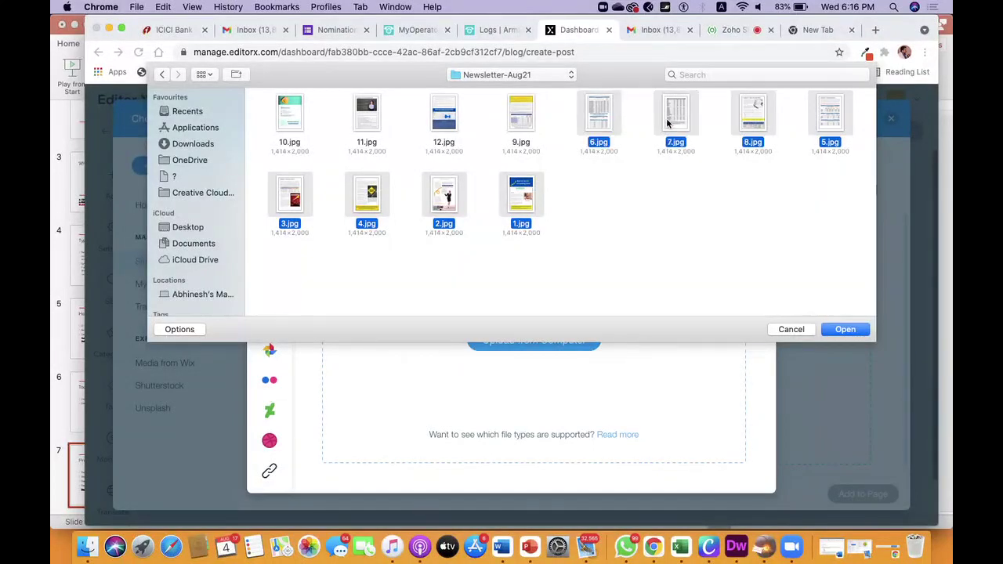
{"action": "left_click", "coordinate": [516, 111], "text": "super"}
{"action": "left_click", "coordinate": [284, 123], "text": "super"}
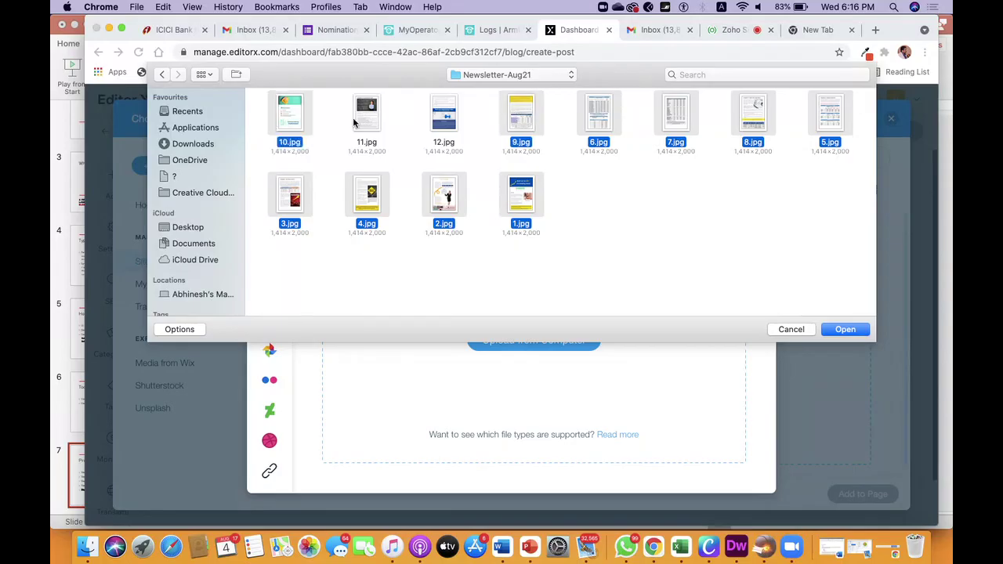
{"action": "left_click", "coordinate": [357, 122], "text": "super"}
{"action": "left_click", "coordinate": [444, 116], "text": "super"}
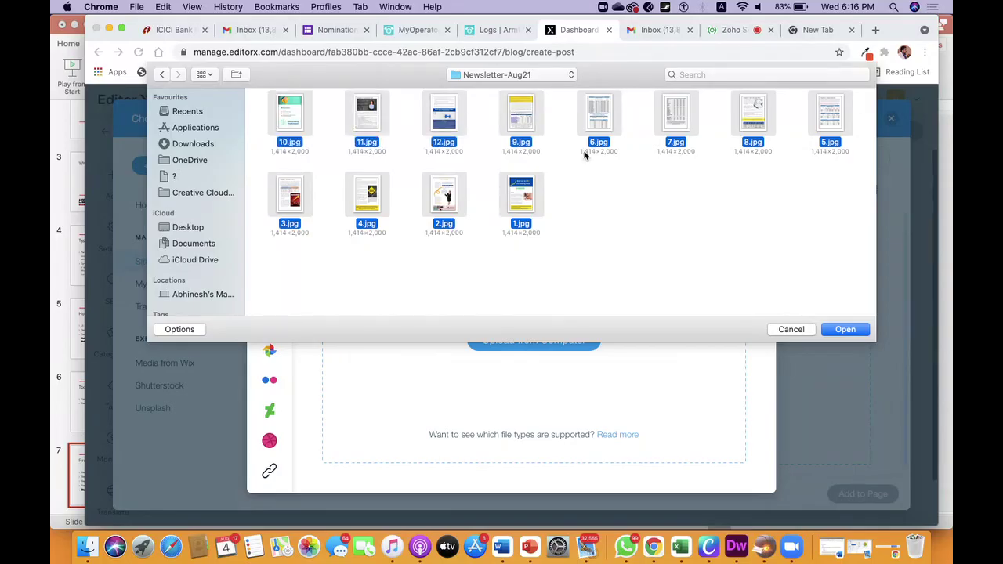
{"action": "left_click", "coordinate": [845, 329]}
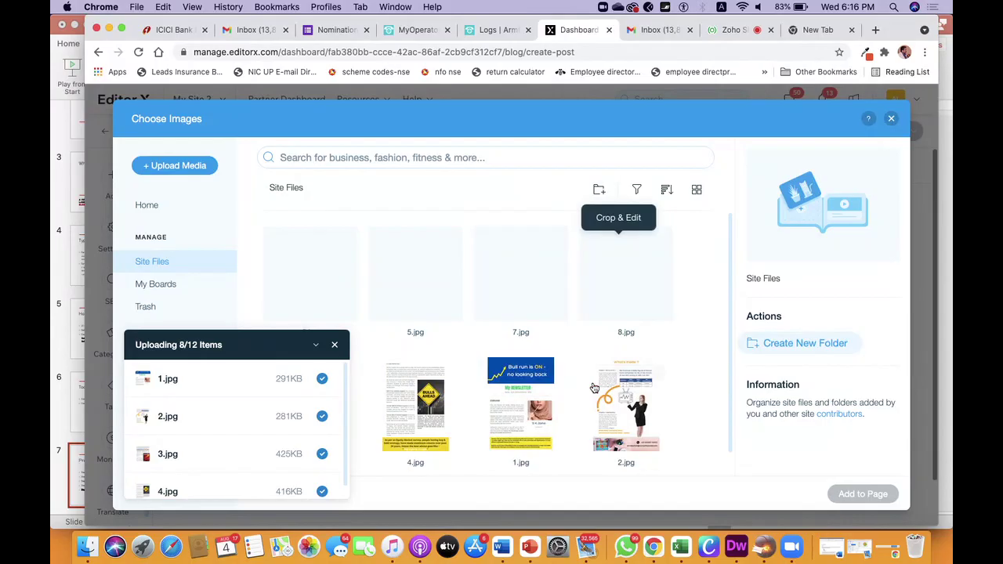
- Select the uploaded images 1.jpg through 8.jpg in the image picker
{"action": "left_click", "coordinate": [334, 345]}
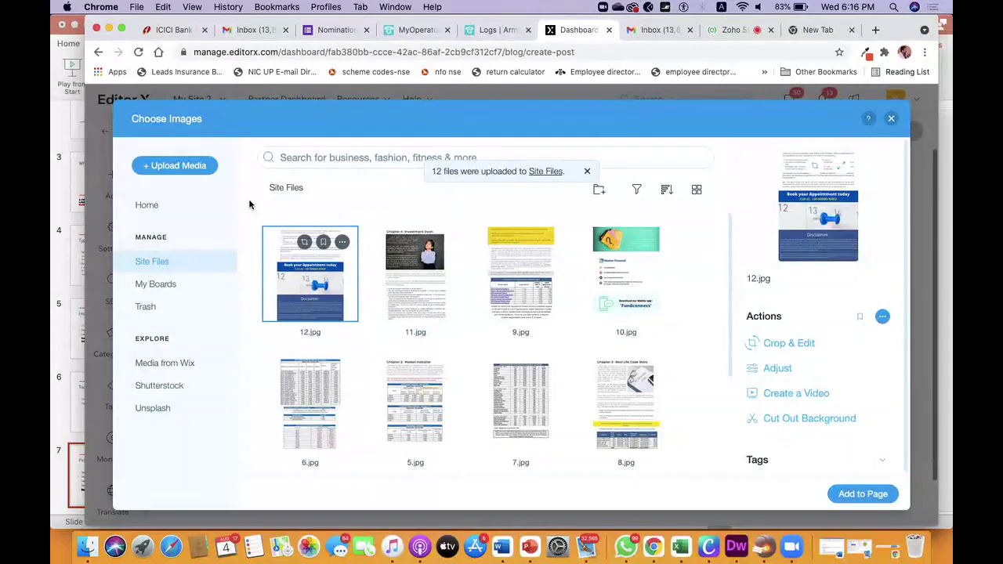
{"action": "scroll", "coordinate": [715, 427], "scroll_direction": "down", "scroll_amount": 3}
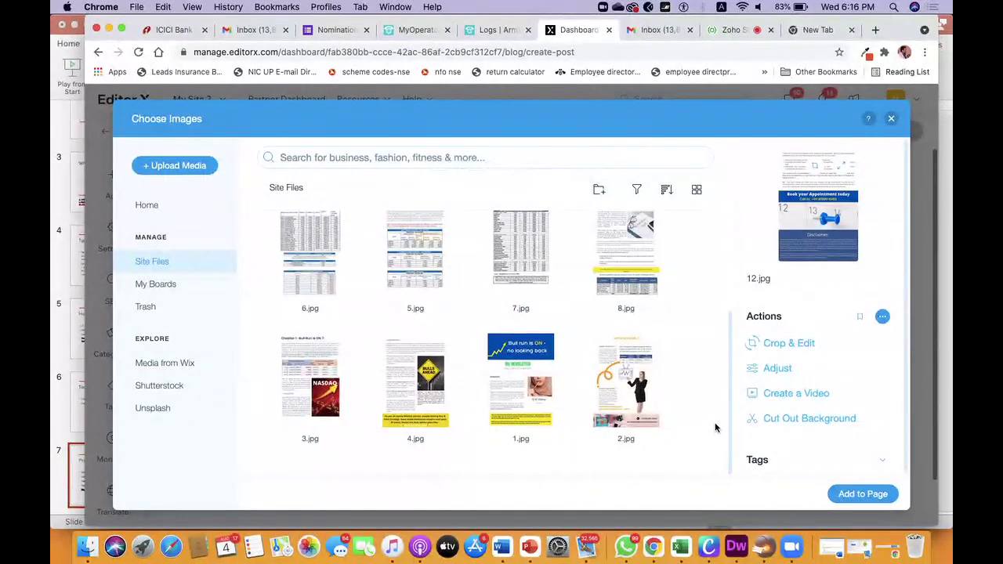
{"action": "left_click", "coordinate": [545, 380], "text": "super"}
{"action": "left_click", "coordinate": [626, 379], "text": "super"}
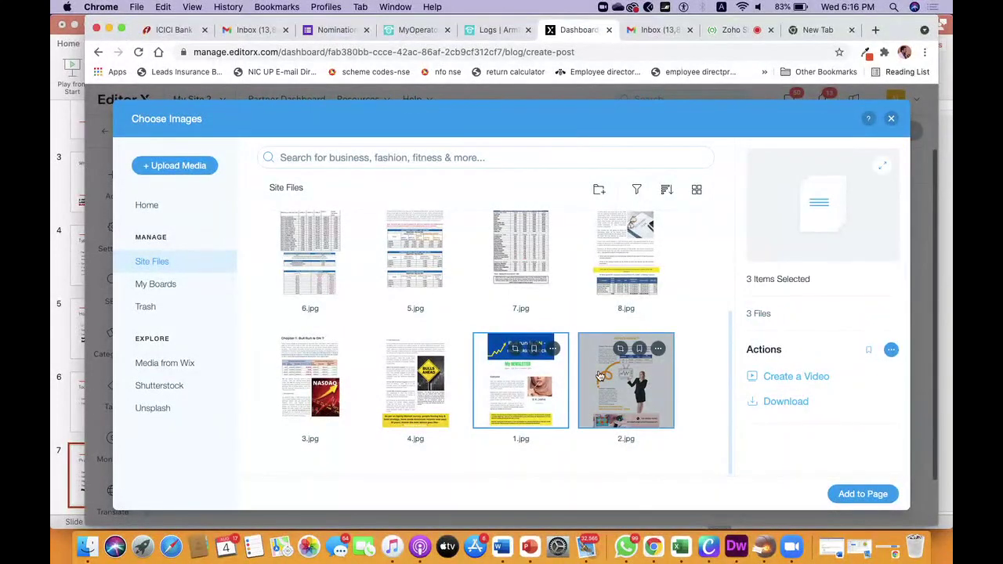
{"action": "left_click", "coordinate": [323, 379], "text": "super"}
{"action": "left_click", "coordinate": [415, 380], "text": "super"}
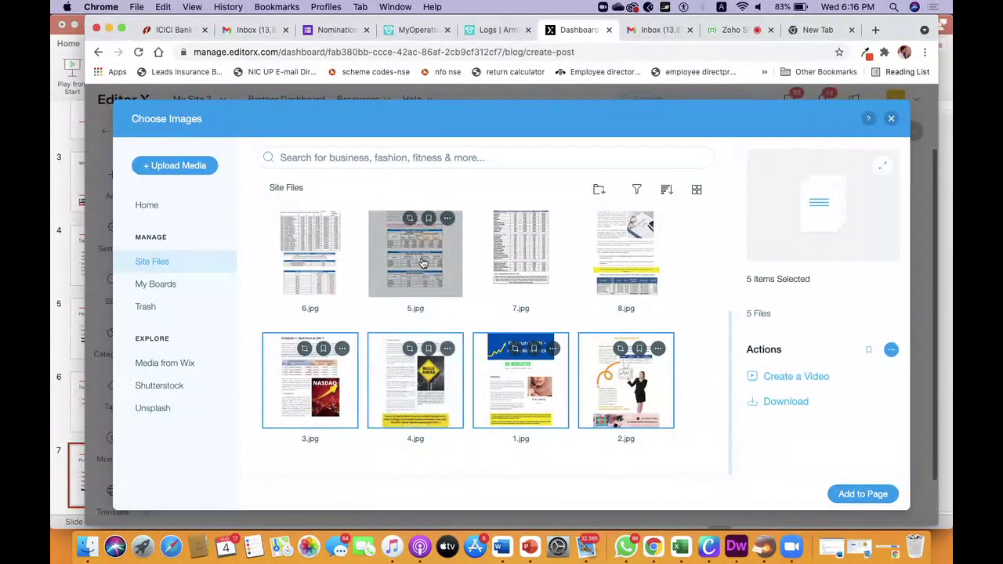
{"action": "left_click", "coordinate": [407, 254], "text": "super"}
{"action": "left_click", "coordinate": [353, 254], "text": "super"}
{"action": "left_click", "coordinate": [522, 252], "text": "super"}
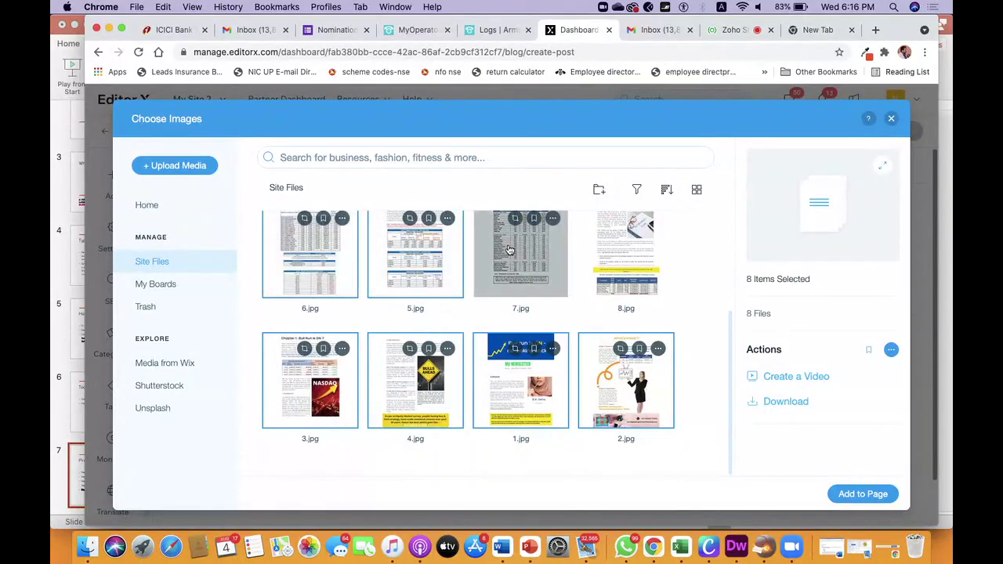
{"action": "left_click", "coordinate": [608, 259], "text": "super"}
- Also select 12.jpg, 9.jpg and 10.jpg, then insert the chosen images into the post
{"action": "scroll", "coordinate": [607, 259], "scroll_direction": "up", "scroll_amount": 3}
{"action": "left_click", "coordinate": [310, 270], "text": "super"}
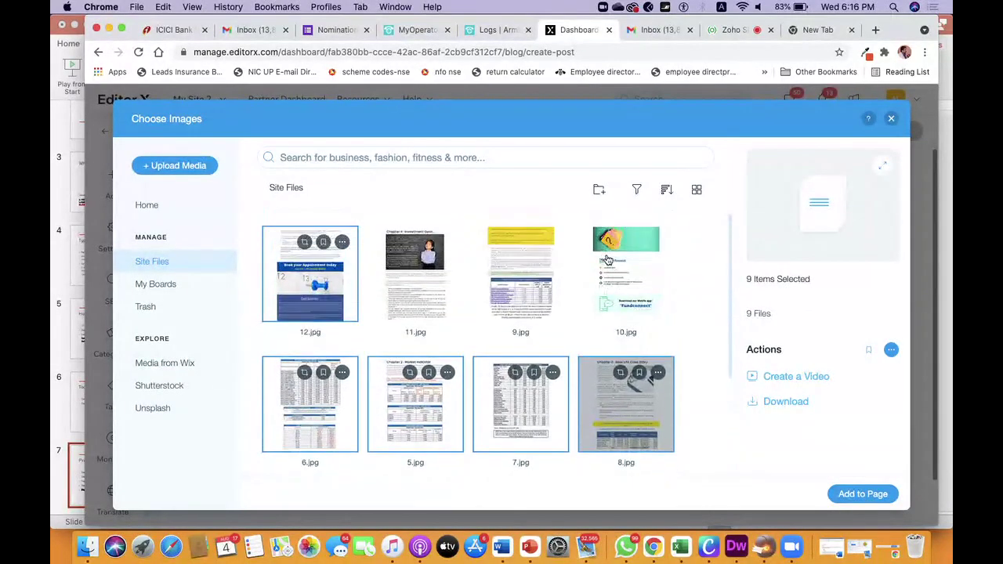
{"action": "left_click", "coordinate": [509, 274], "text": "super"}
{"action": "left_click", "coordinate": [625, 275], "text": "super"}
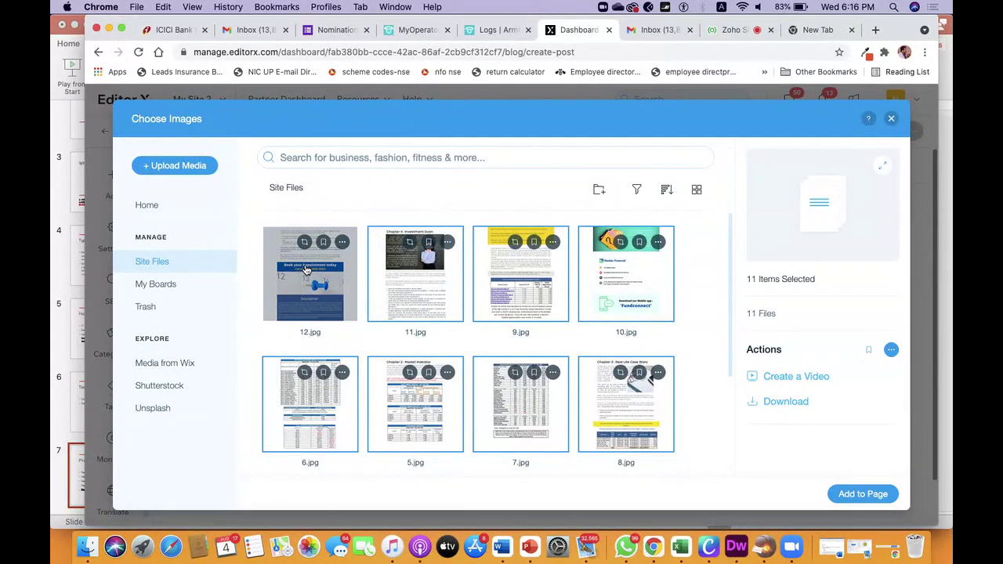
{"action": "left_click", "coordinate": [854, 494]}
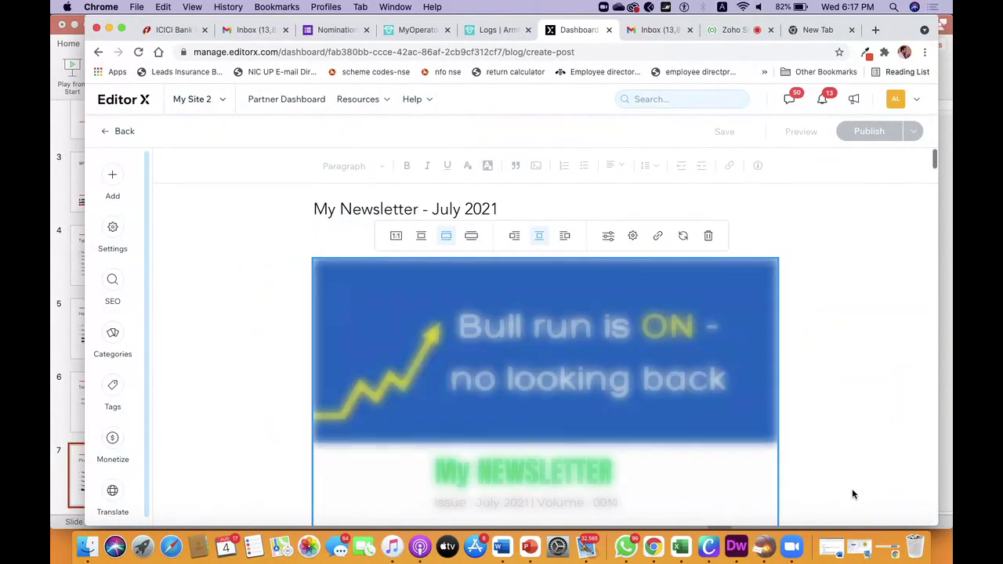
- Review the inserted newsletter pages down to the fund table, then open Post Settings
{"action": "scroll", "coordinate": [853, 494], "scroll_direction": "down", "scroll_amount": 2}
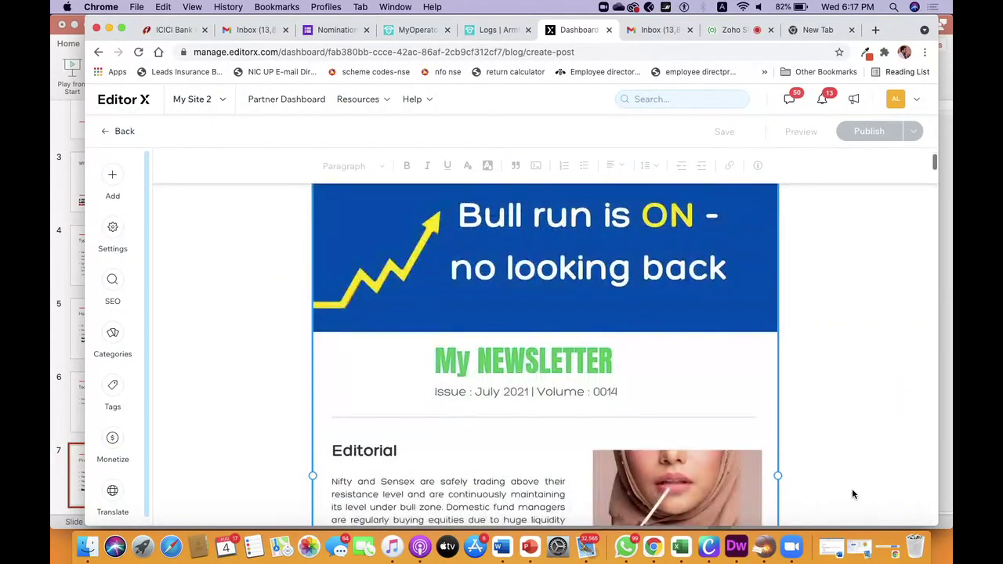
{"action": "scroll", "coordinate": [704, 378], "scroll_direction": "down", "scroll_amount": 10}
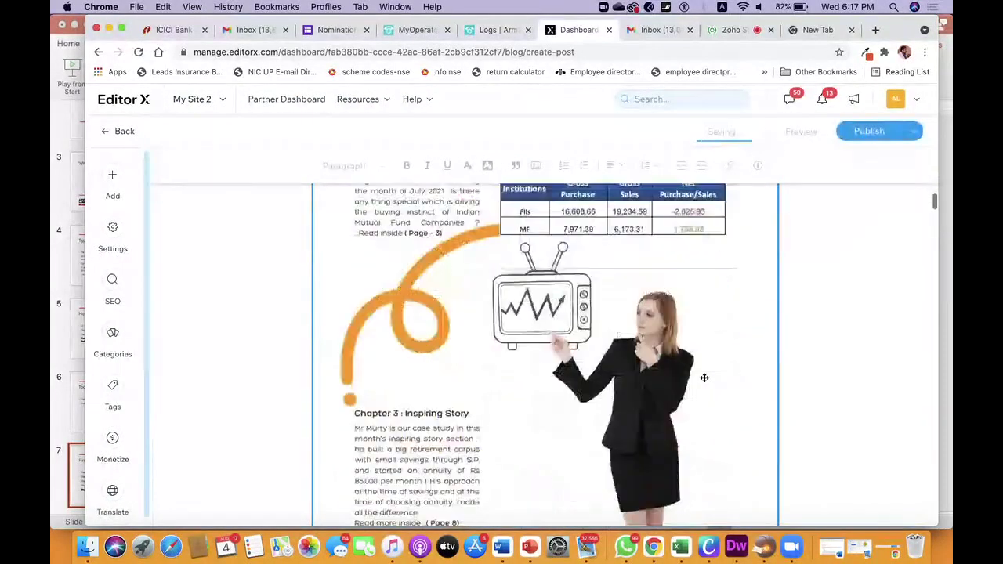
{"action": "scroll", "coordinate": [704, 378], "scroll_direction": "down", "scroll_amount": 15}
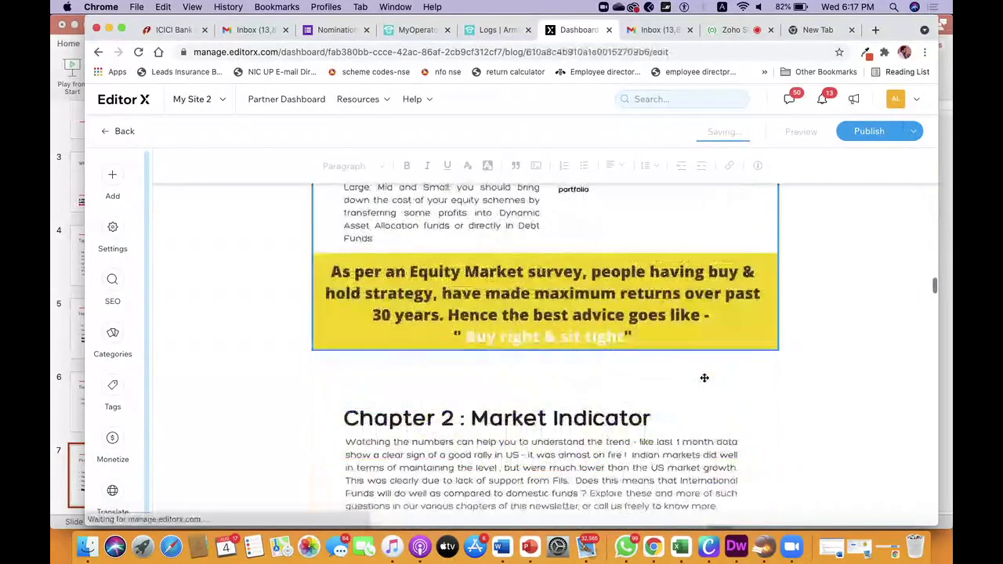
{"action": "scroll", "coordinate": [704, 378], "scroll_direction": "down", "scroll_amount": 20}
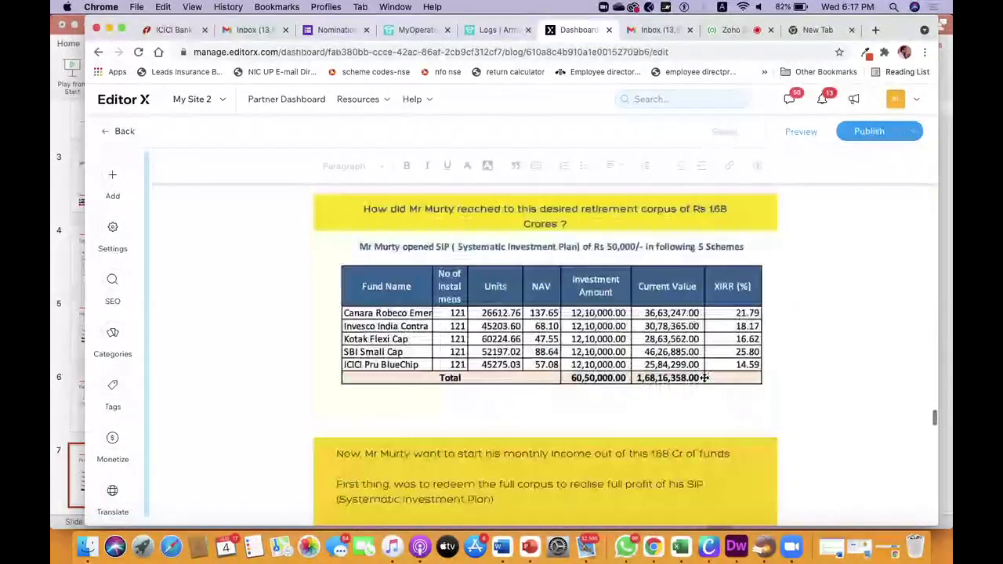
{"action": "scroll", "coordinate": [704, 378], "scroll_direction": "down", "scroll_amount": 20}
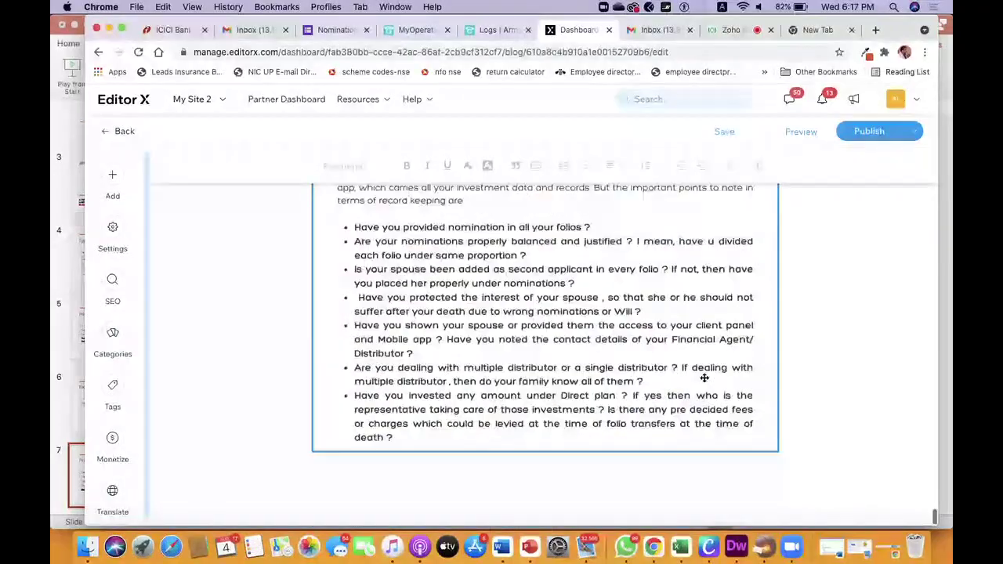
{"action": "scroll", "coordinate": [678, 293], "scroll_direction": "up", "scroll_amount": 15}
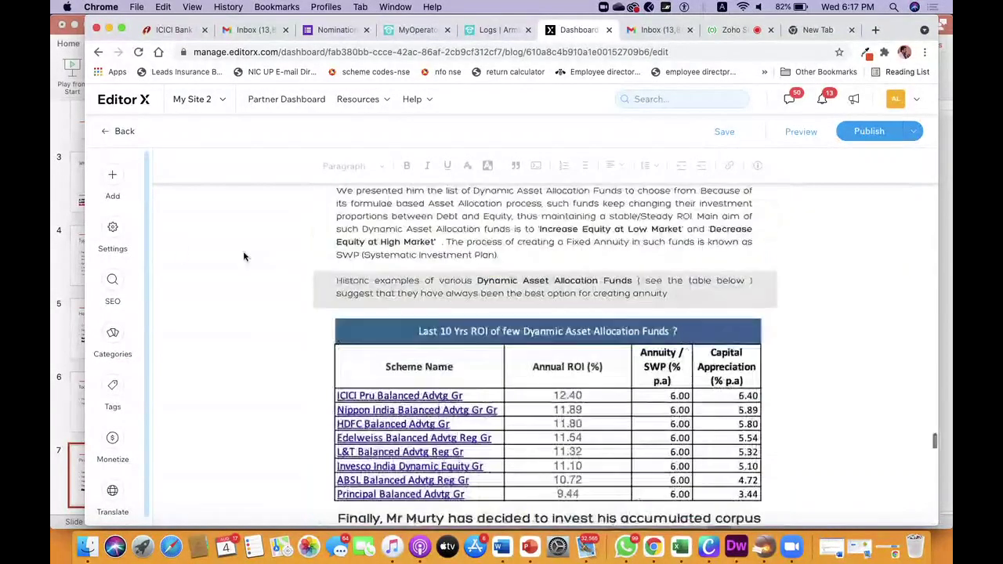
{"action": "left_click", "coordinate": [114, 225]}
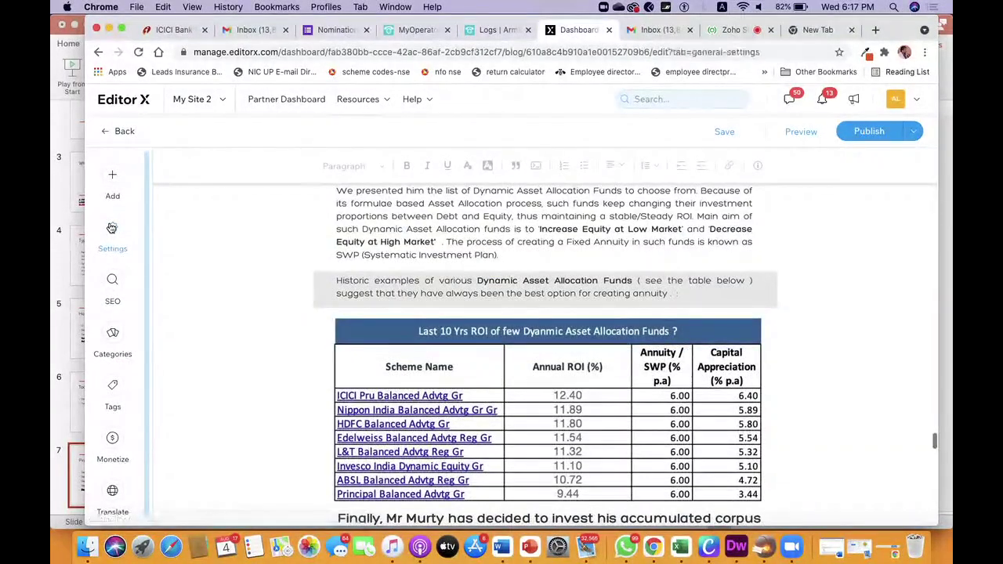
- Dismiss the cover image library, then screenshot the Bull run banner with Cmd+Shift+4
{"action": "mouse_move", "coordinate": [274, 246]}
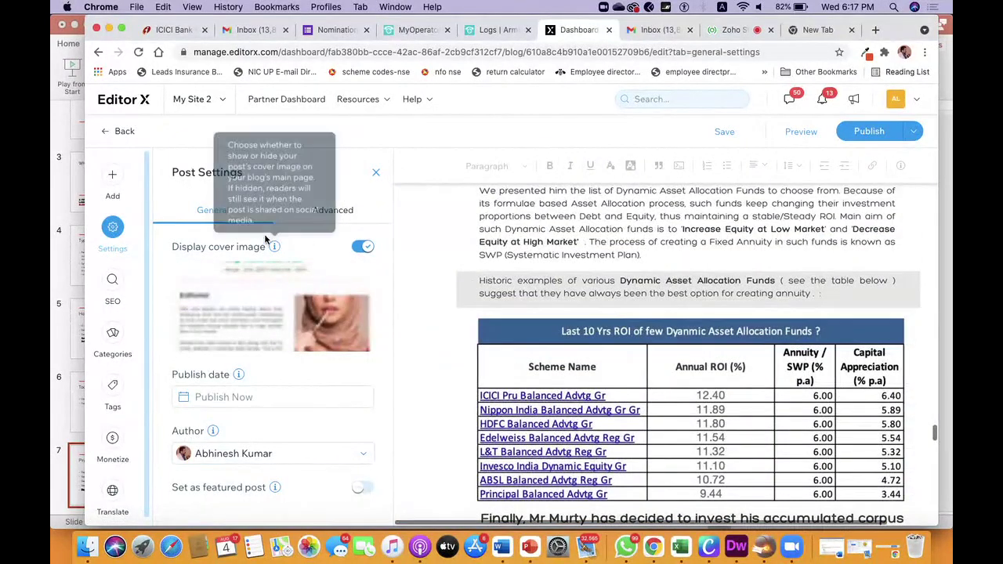
{"action": "left_click", "coordinate": [272, 310]}
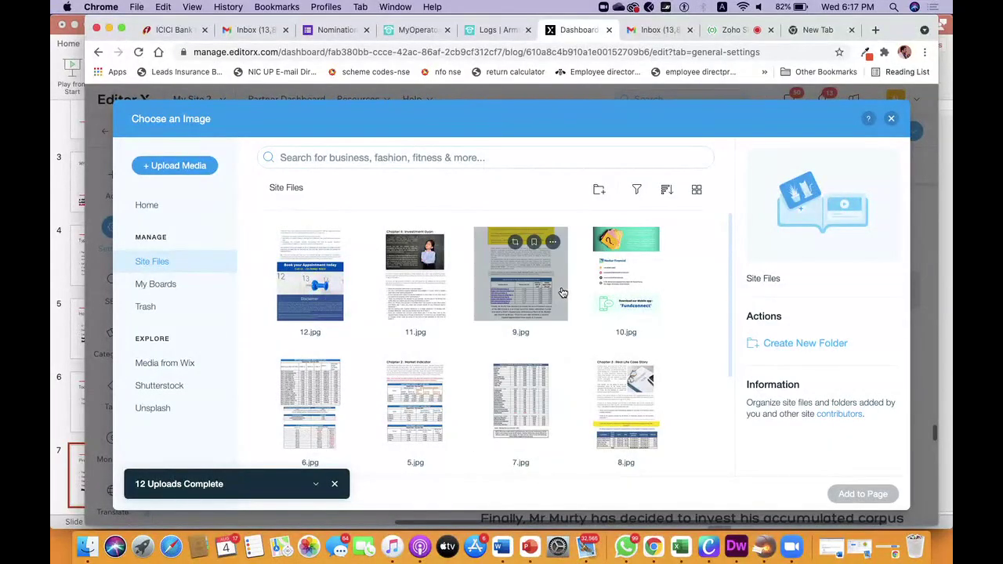
{"action": "left_click", "coordinate": [892, 118]}
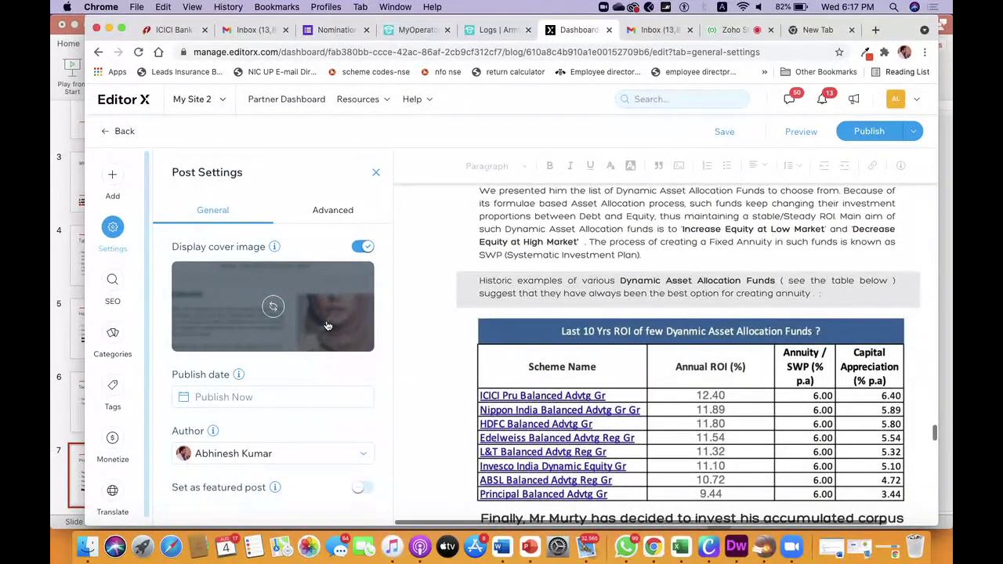
{"action": "scroll", "coordinate": [600, 294], "scroll_direction": "up", "scroll_amount": 15}
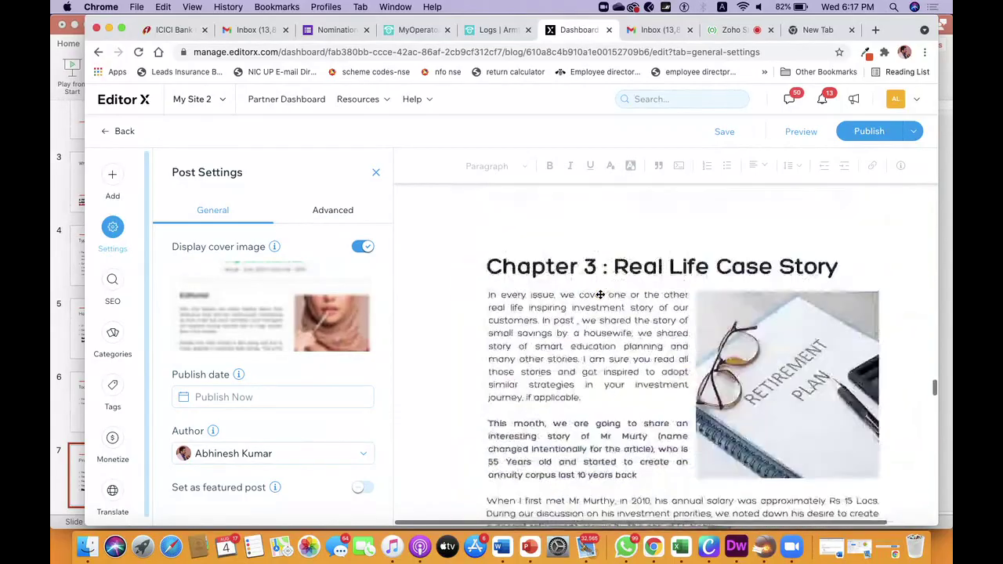
{"action": "scroll", "coordinate": [600, 294], "scroll_direction": "up", "scroll_amount": 15}
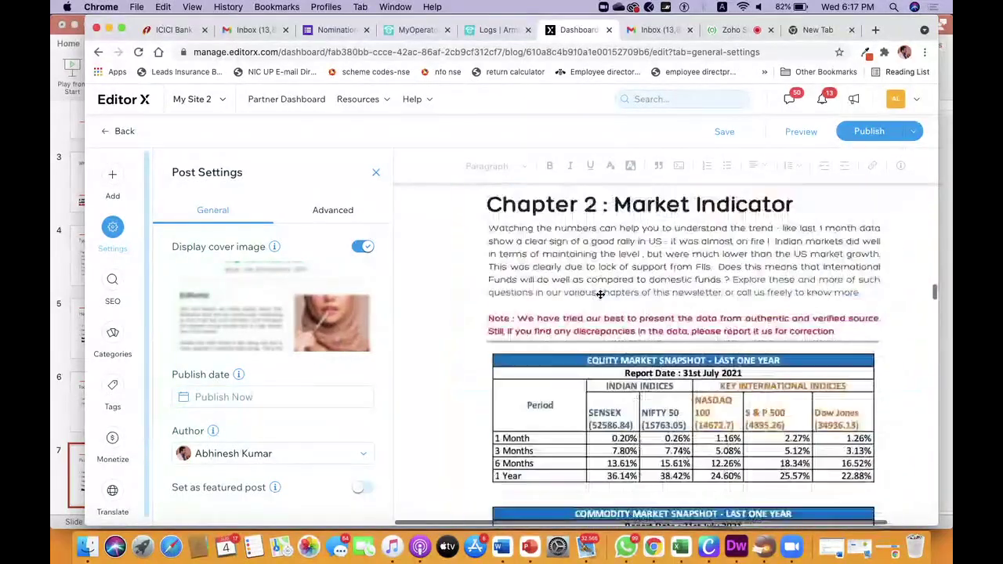
{"action": "scroll", "coordinate": [600, 295], "scroll_direction": "up", "scroll_amount": 15}
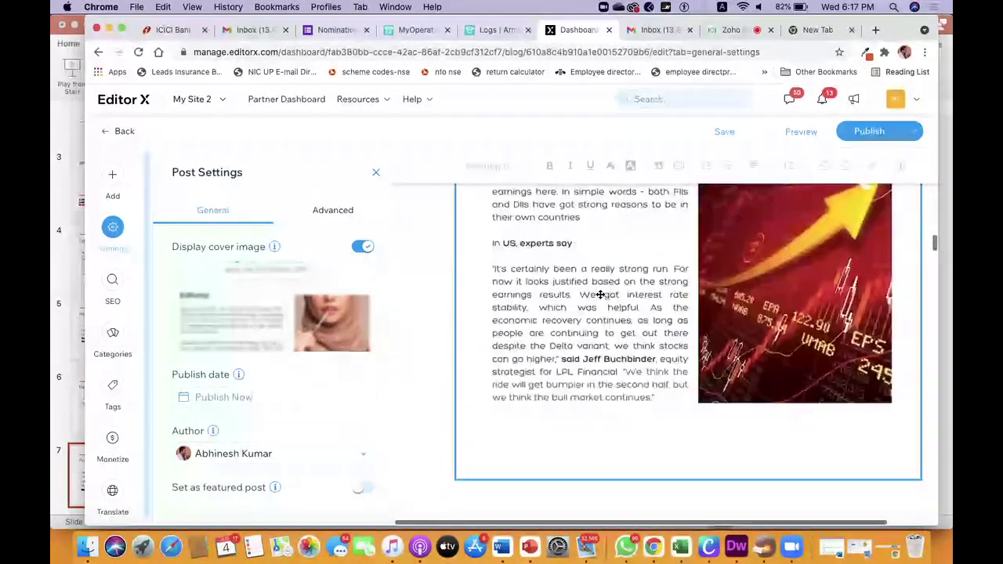
{"action": "scroll", "coordinate": [600, 294], "scroll_direction": "up", "scroll_amount": 15}
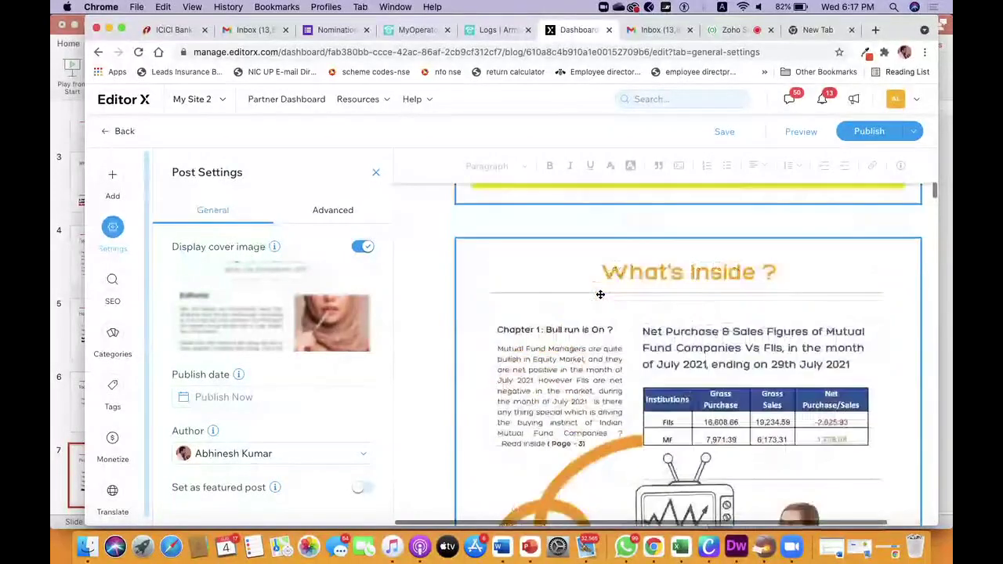
{"action": "scroll", "coordinate": [600, 295], "scroll_direction": "up", "scroll_amount": 5}
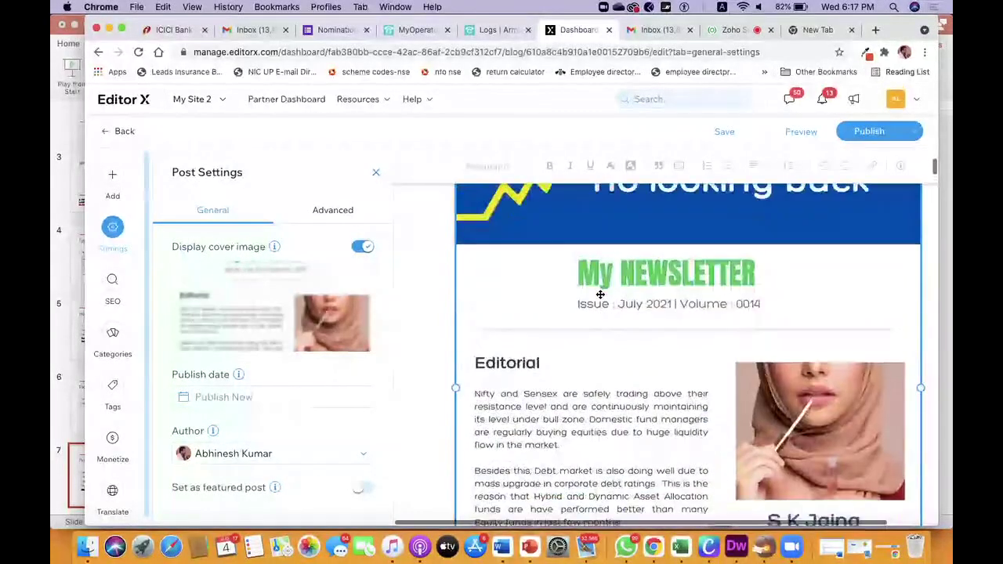
{"action": "scroll", "coordinate": [600, 295], "scroll_direction": "up", "scroll_amount": 1}
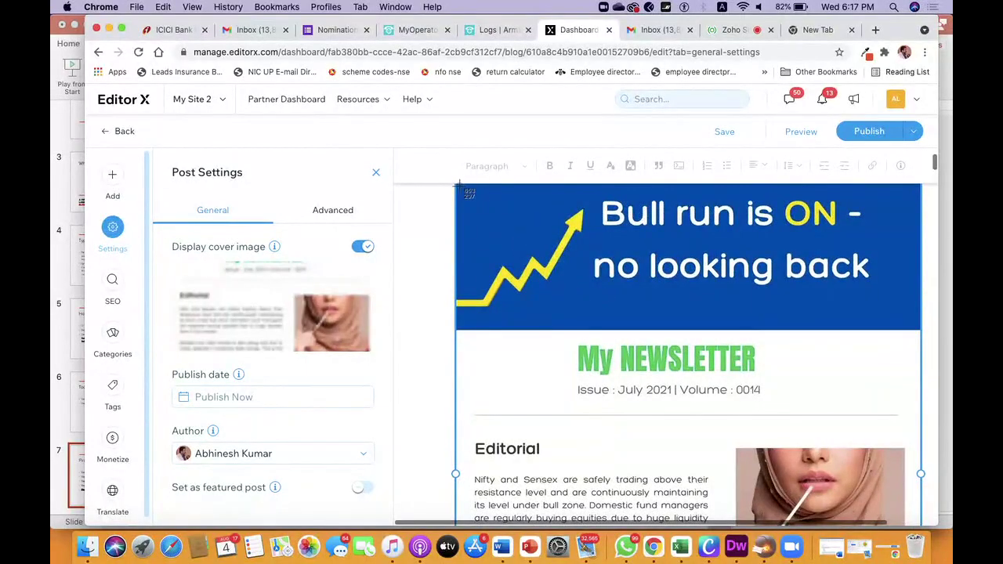
{"action": "key", "text": "super+shift+4"}
{"action": "left_click_drag", "start_coordinate": [455, 185], "coordinate": [920, 415]}
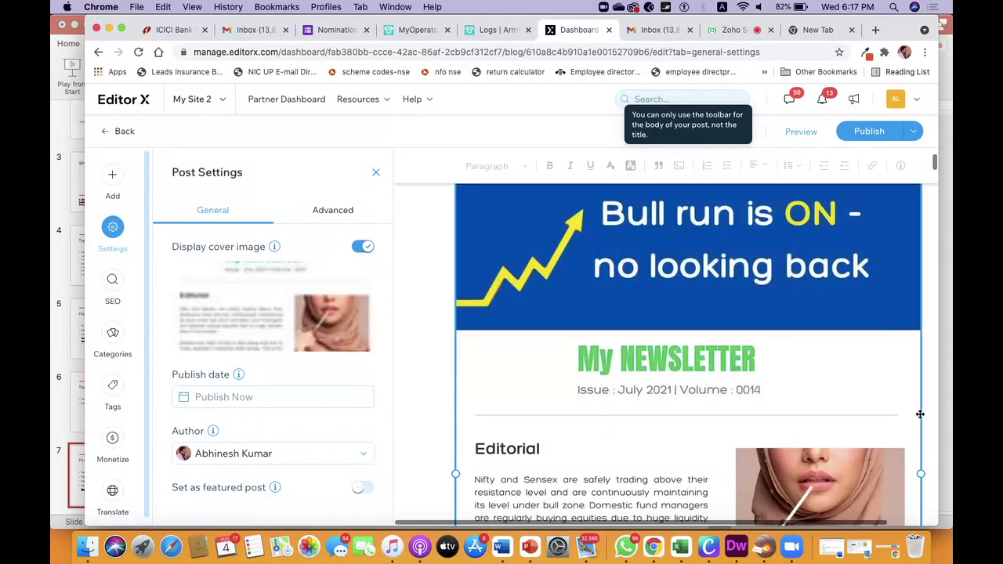
- Replace the cover image through Upload Media > Upload from Computer
{"action": "mouse_move", "coordinate": [309, 313]}
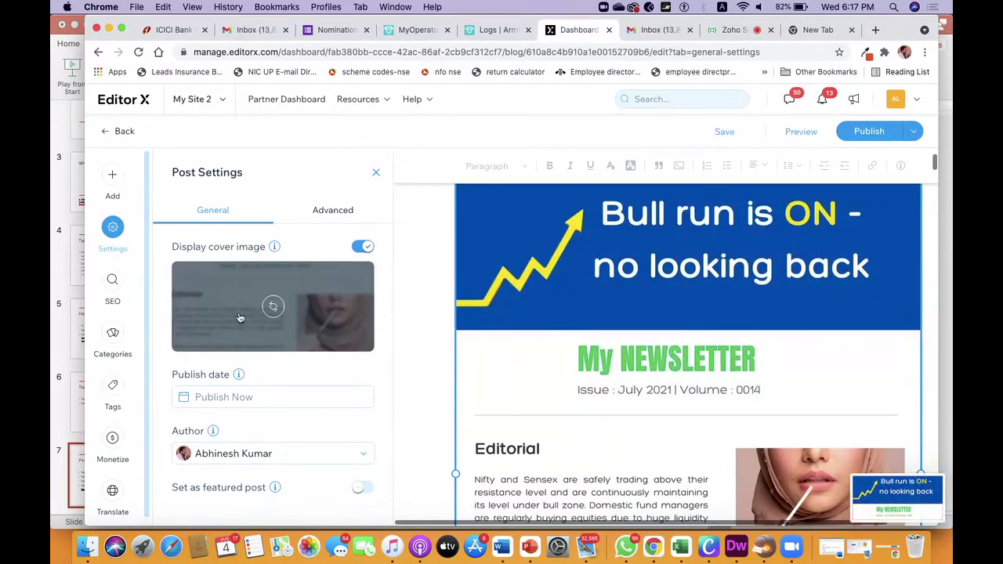
{"action": "left_click", "coordinate": [274, 306]}
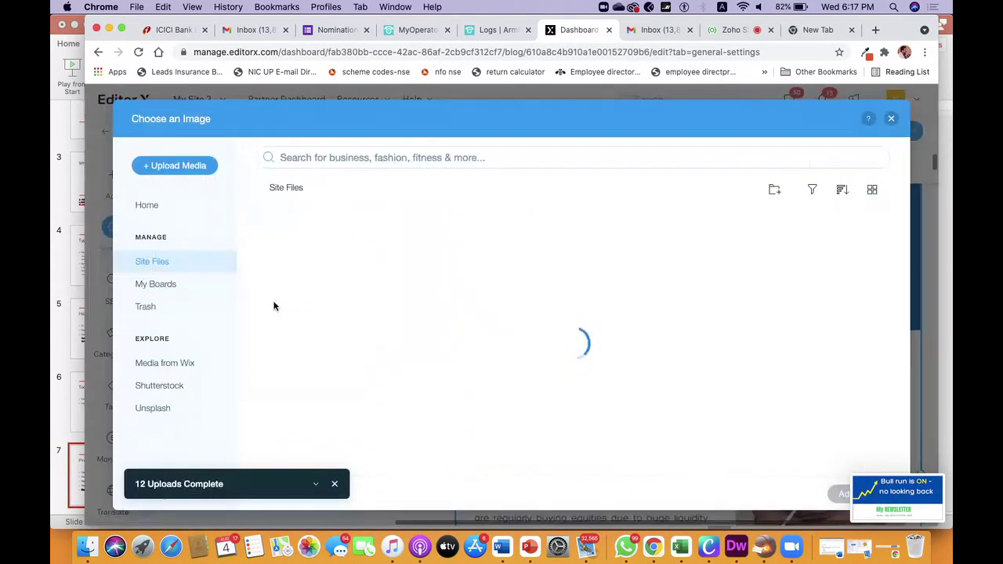
{"action": "left_click", "coordinate": [178, 165]}
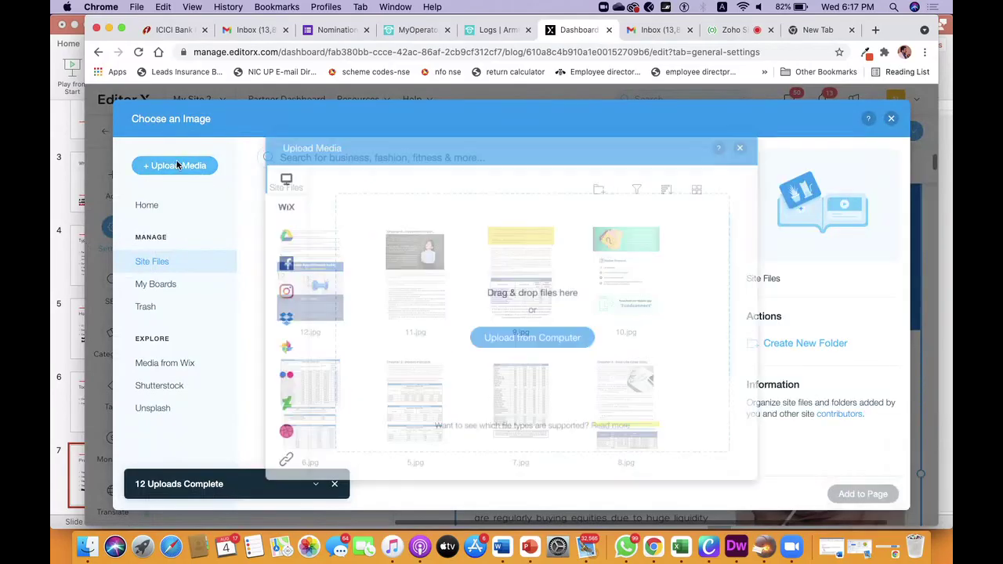
{"action": "left_click", "coordinate": [533, 340]}
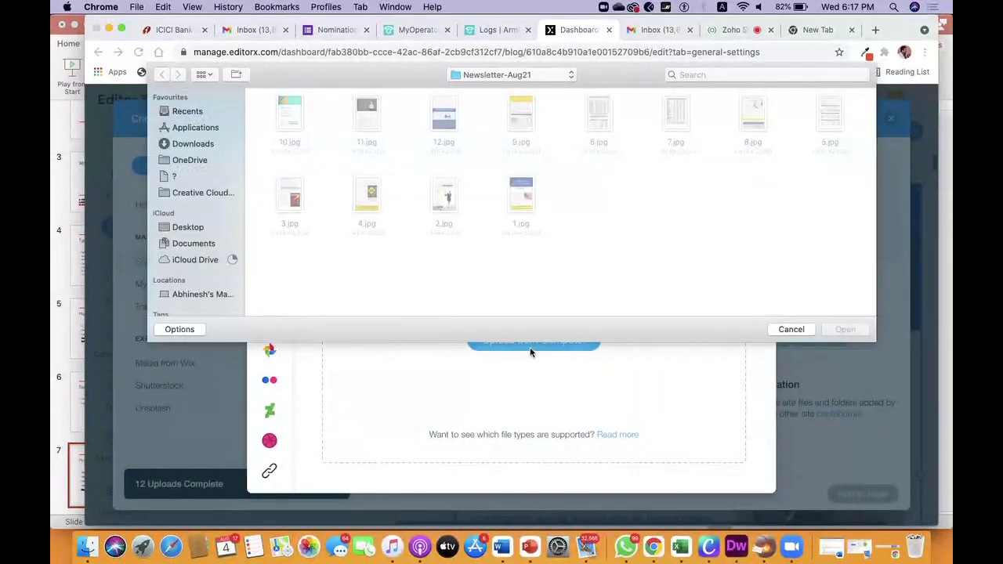
- Upload the newest banner screenshot from Documents and set it as the cover image
{"action": "left_click", "coordinate": [190, 244]}
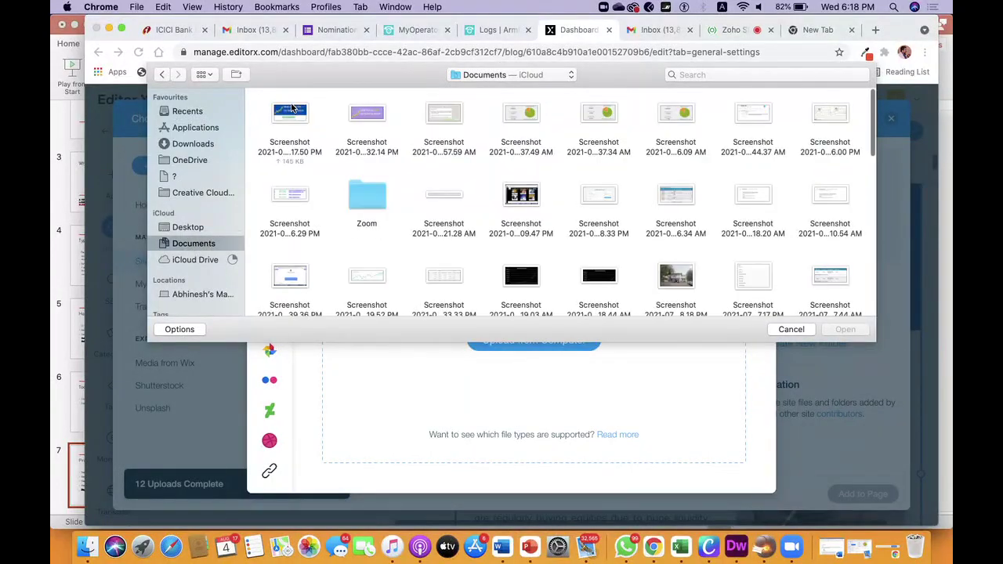
{"action": "left_click", "coordinate": [286, 126]}
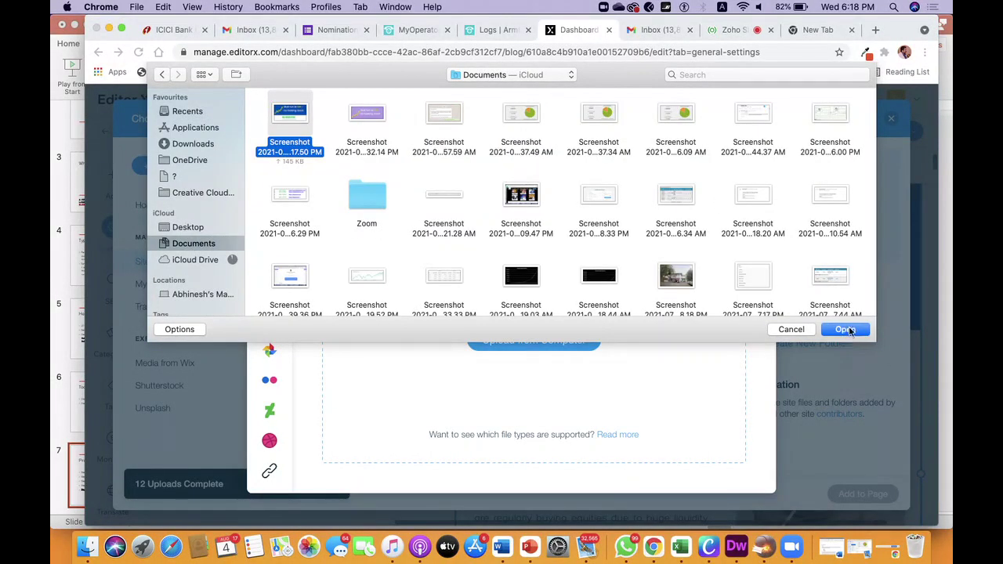
{"action": "left_click", "coordinate": [846, 329]}
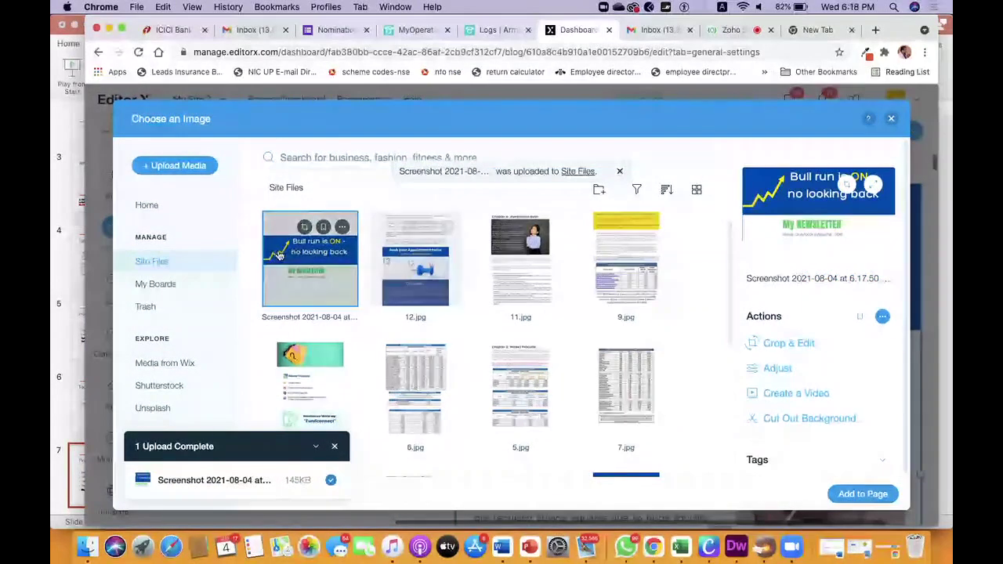
{"action": "left_click", "coordinate": [855, 493]}
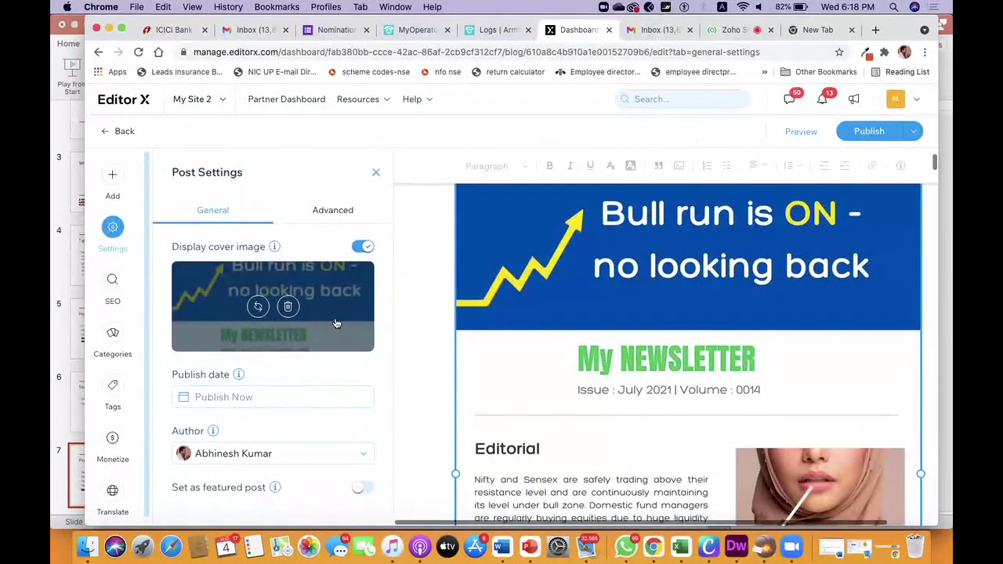
- Reselect the current post author, then switch to the Advanced settings
{"action": "left_click", "coordinate": [255, 455]}
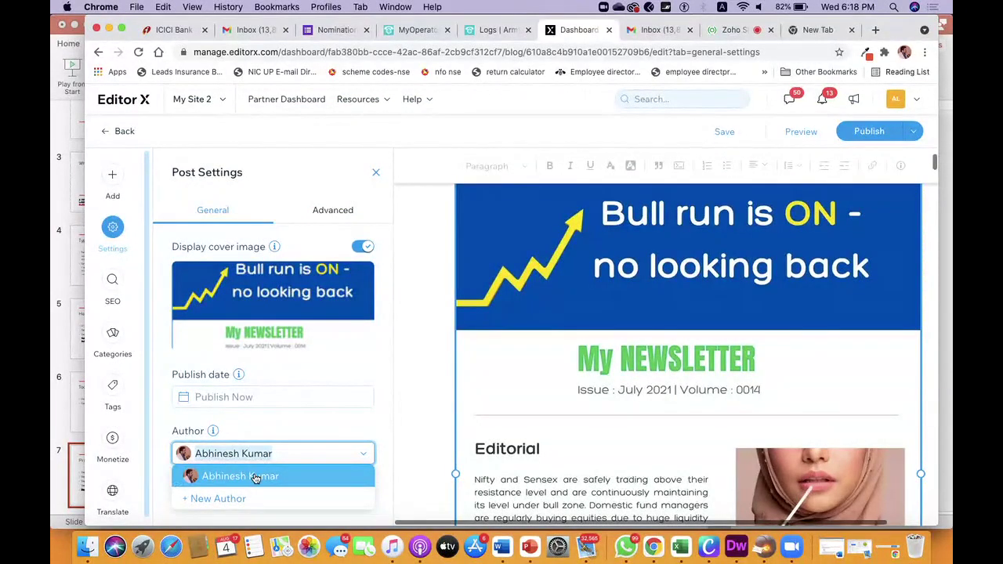
{"action": "left_click", "coordinate": [255, 476]}
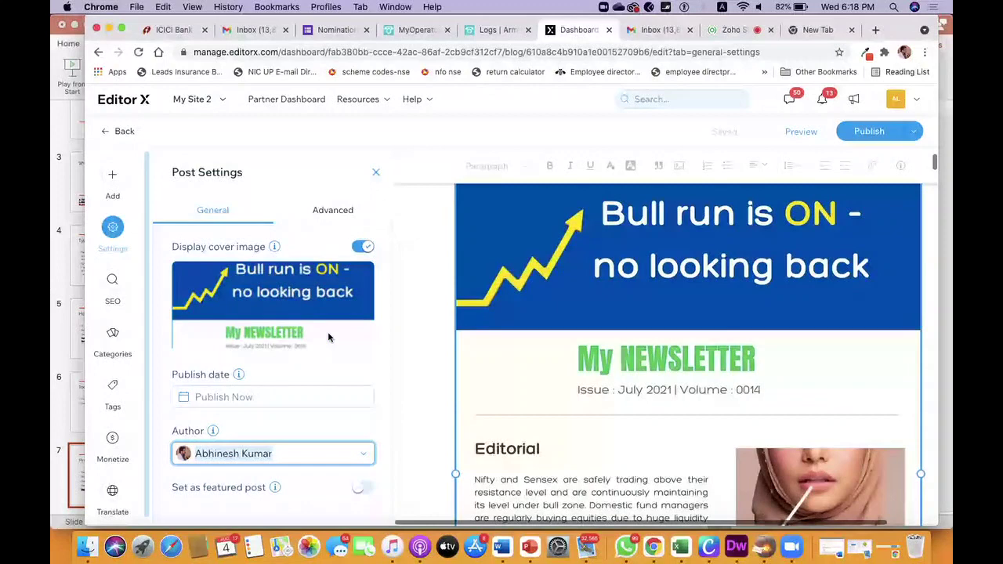
{"action": "left_click", "coordinate": [332, 210]}
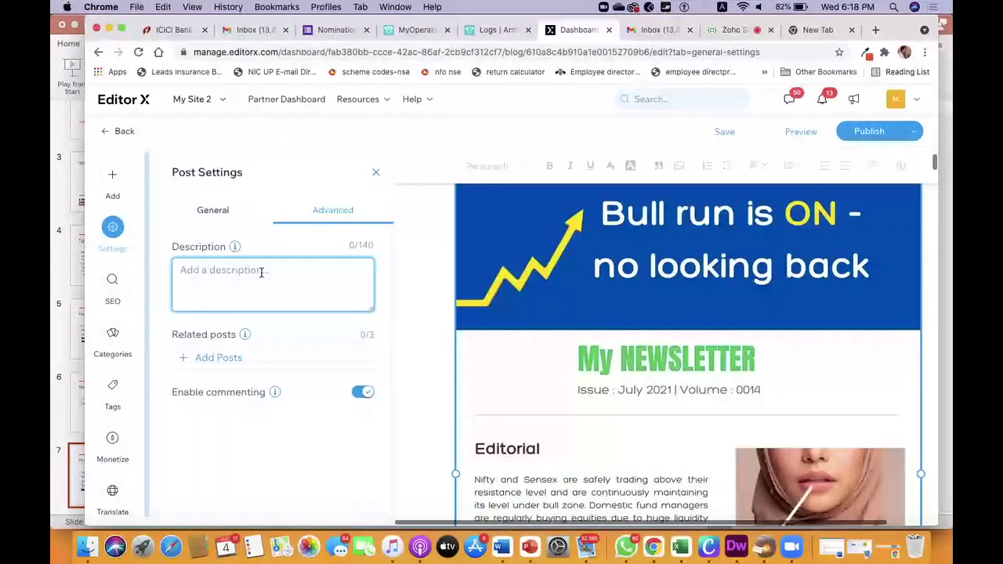
- Enter the description 'Read more about the finance news', correcting the typos
{"action": "left_click", "coordinate": [262, 272]}
{"action": "type", "text": "Read moe about"}
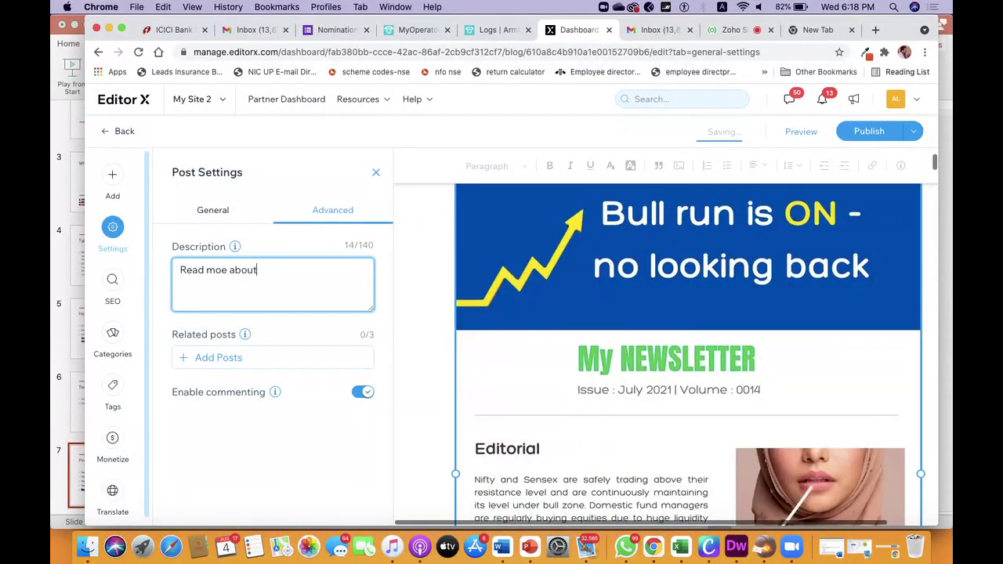
{"action": "type", "text": " th"}
{"action": "key", "text": "BackSpace"}
{"action": "key", "text": "BackSpace"}
{"action": "type", "text": "finance news"}
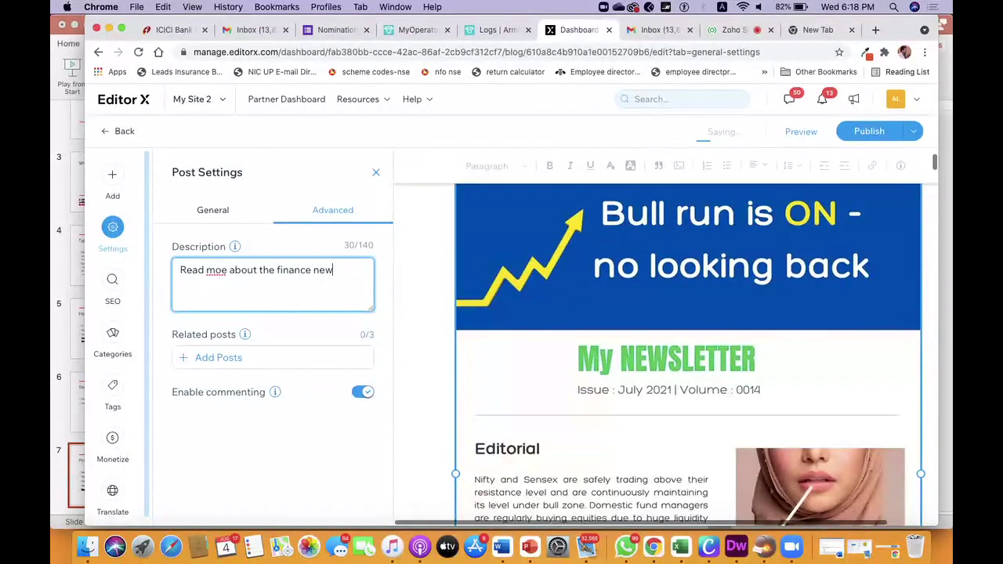
{"action": "left_click", "coordinate": [222, 269]}
{"action": "type", "text": "r"}
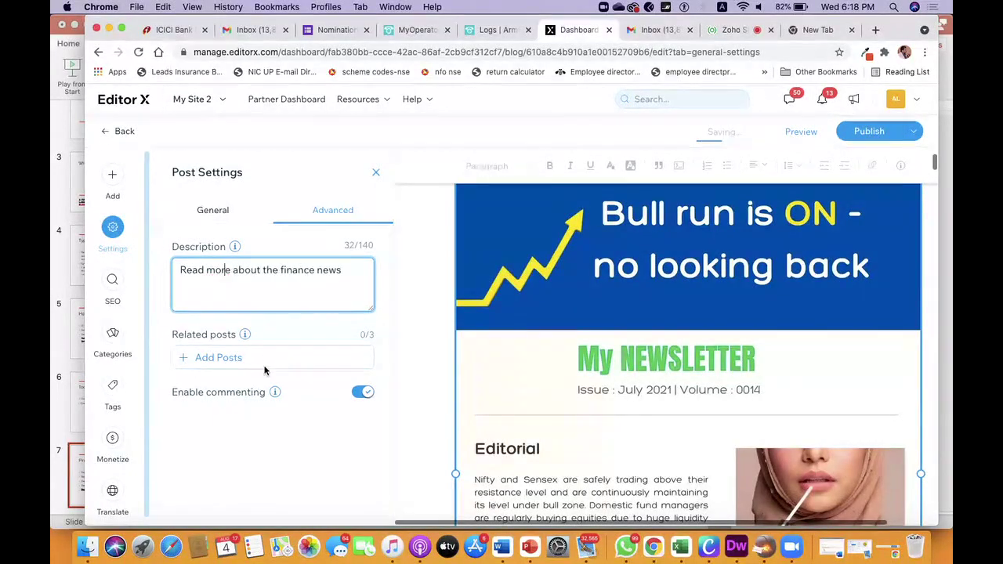
- Check the SEO preview, then publish the post
{"action": "left_click", "coordinate": [113, 283]}
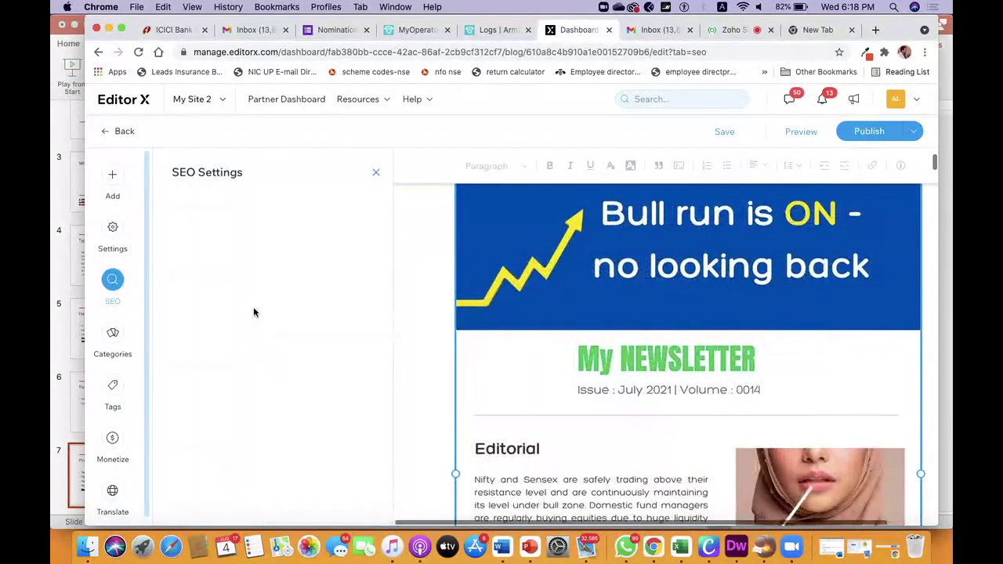
{"action": "scroll", "coordinate": [318, 308], "scroll_direction": "down", "scroll_amount": 2}
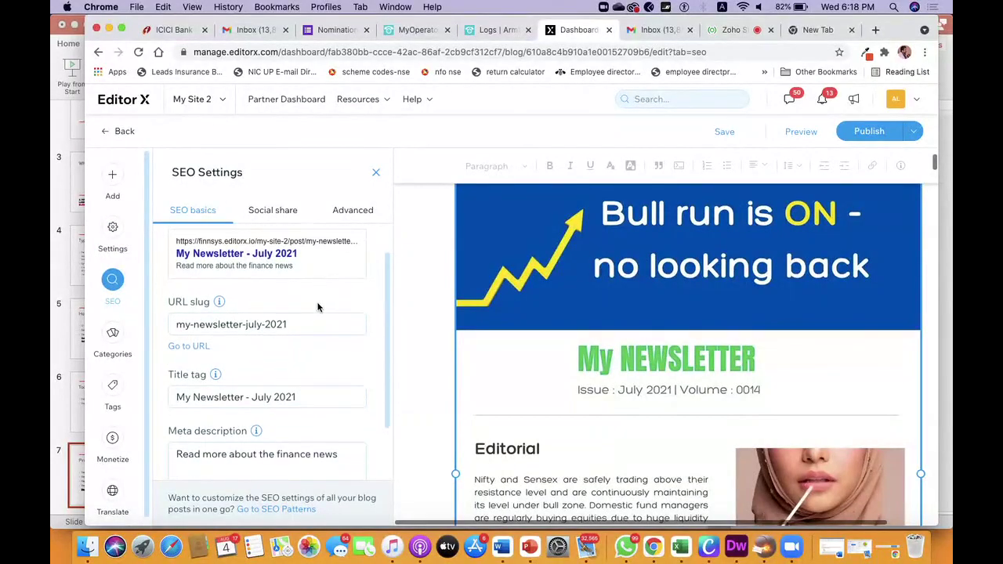
{"action": "scroll", "coordinate": [317, 307], "scroll_direction": "up", "scroll_amount": 2}
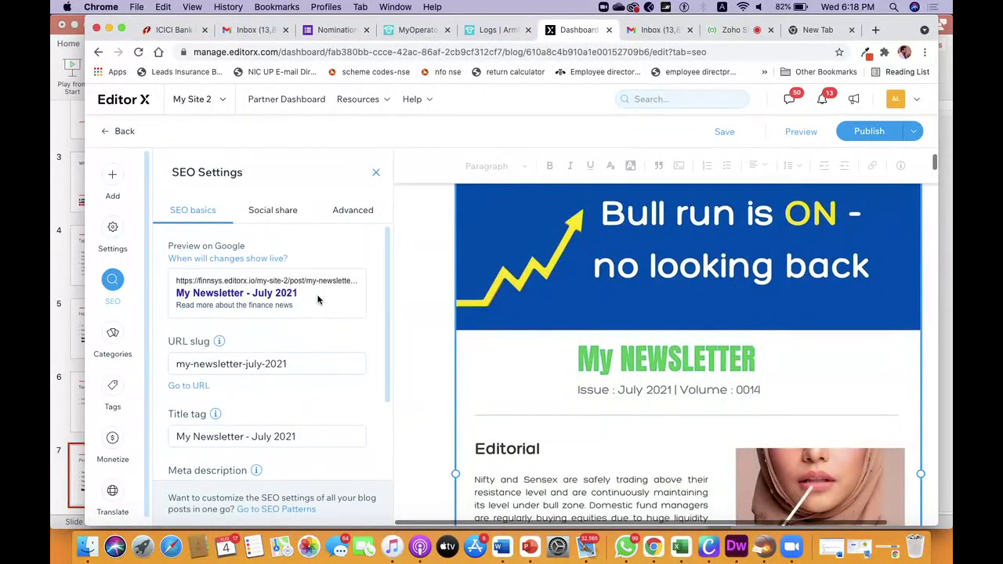
{"action": "left_click", "coordinate": [375, 172]}
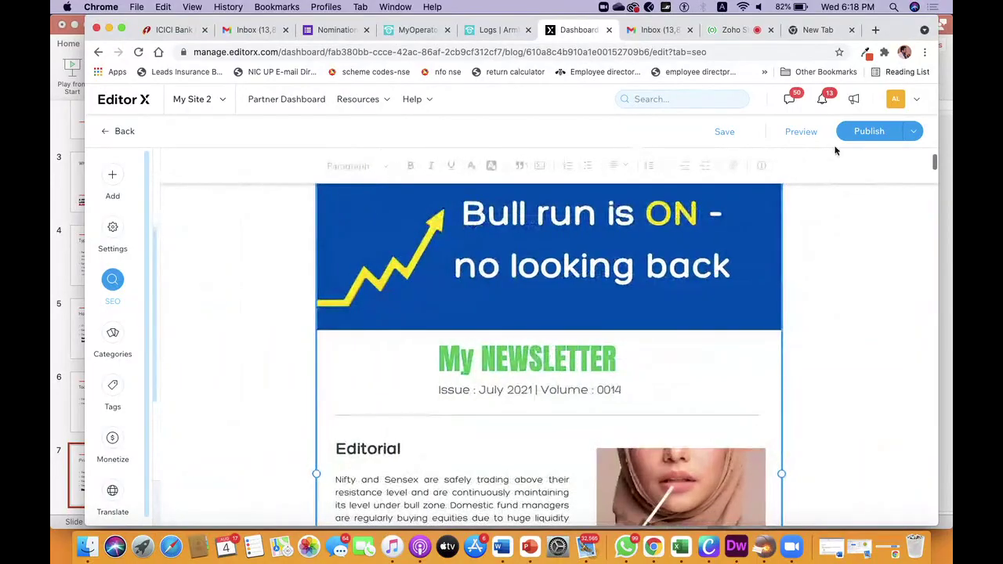
{"action": "left_click", "coordinate": [866, 132]}
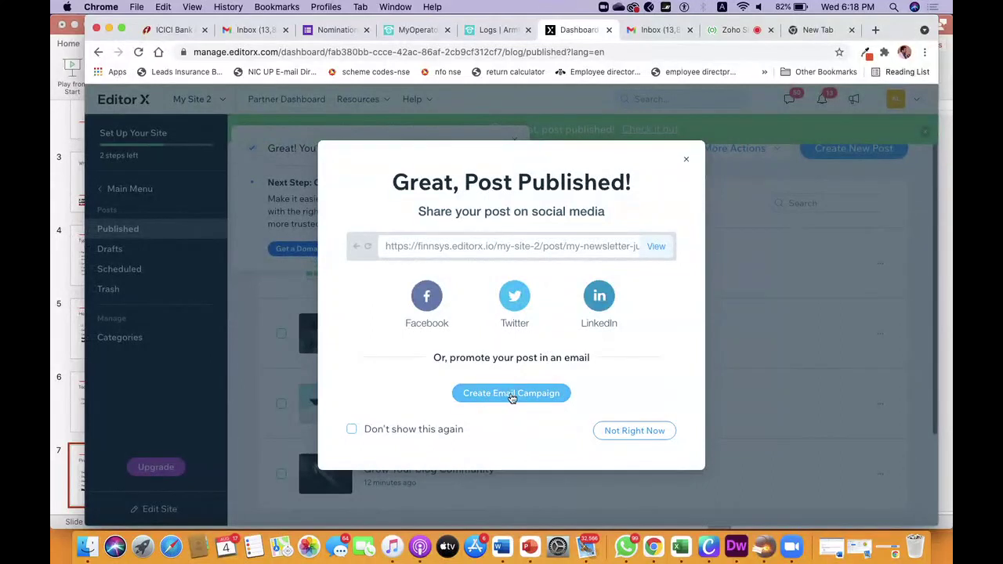
- Copy the published newsletter post's URL and dismiss the Post Published dialog with Not Right Now
{"action": "left_click", "coordinate": [458, 253]}
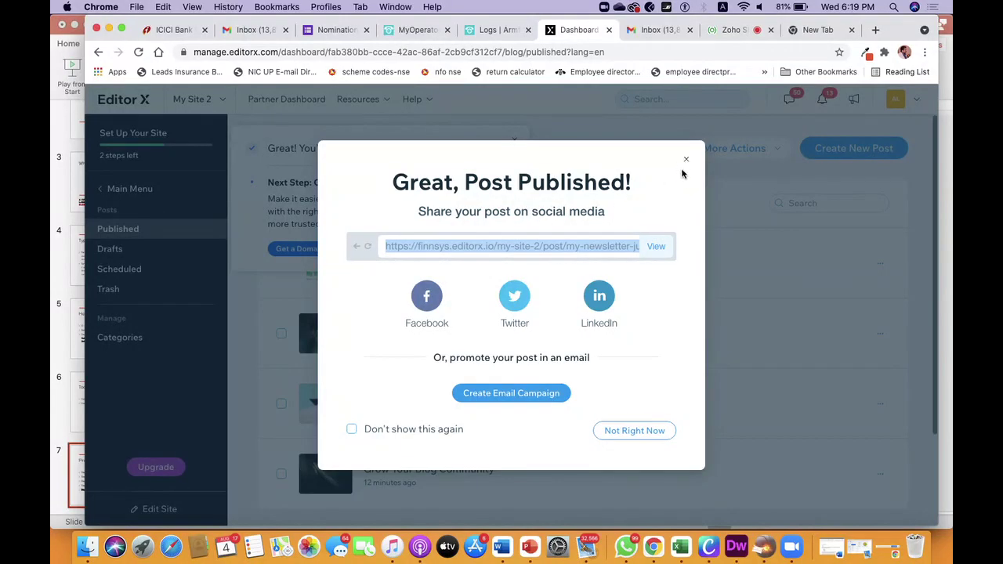
{"action": "left_click", "coordinate": [633, 431]}
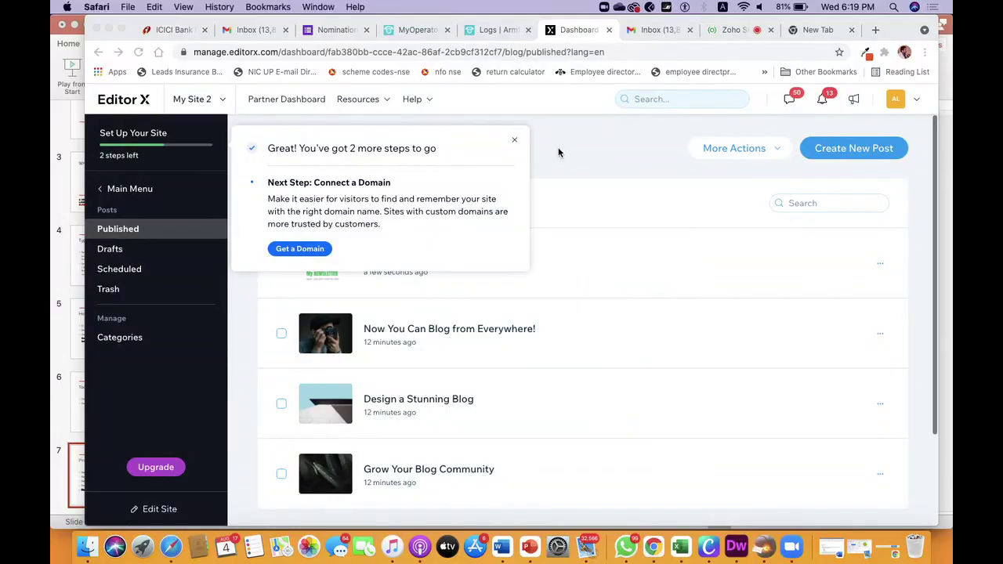
- Load the copied post link in Safari and scroll through the live newsletter post
{"action": "key", "text": "super+v"}
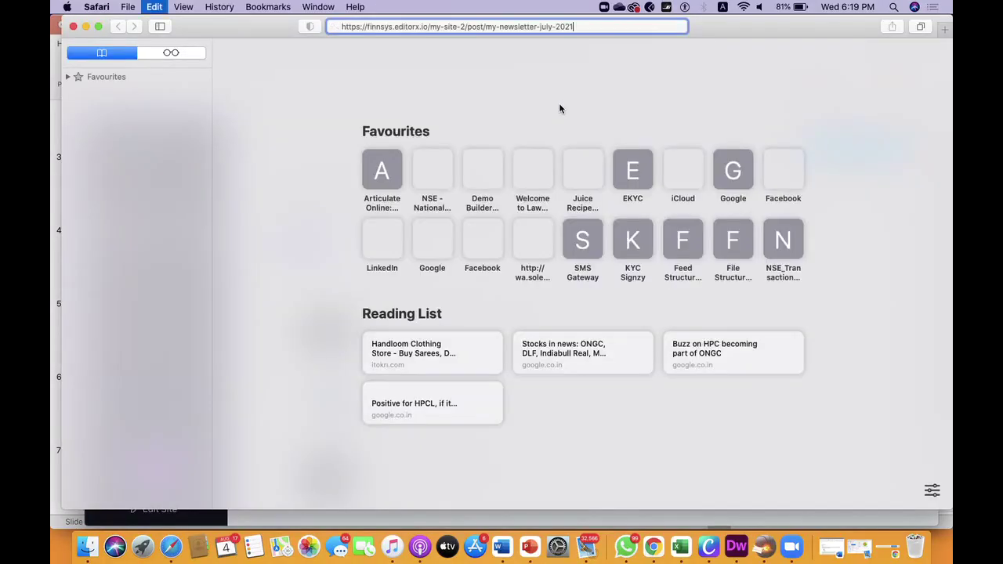
{"action": "key", "text": "Return"}
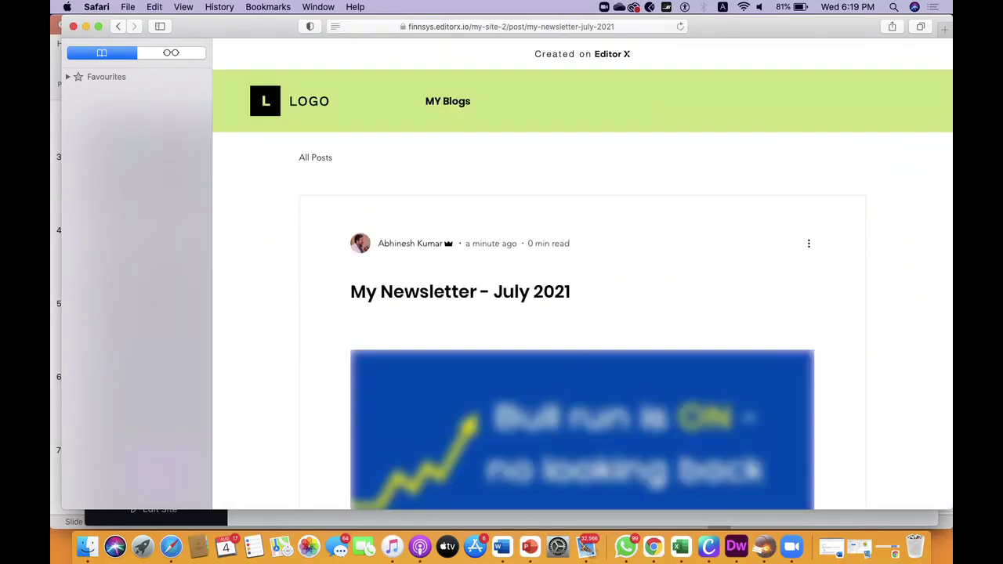
{"action": "scroll", "coordinate": [625, 290], "scroll_direction": "down", "scroll_amount": 5}
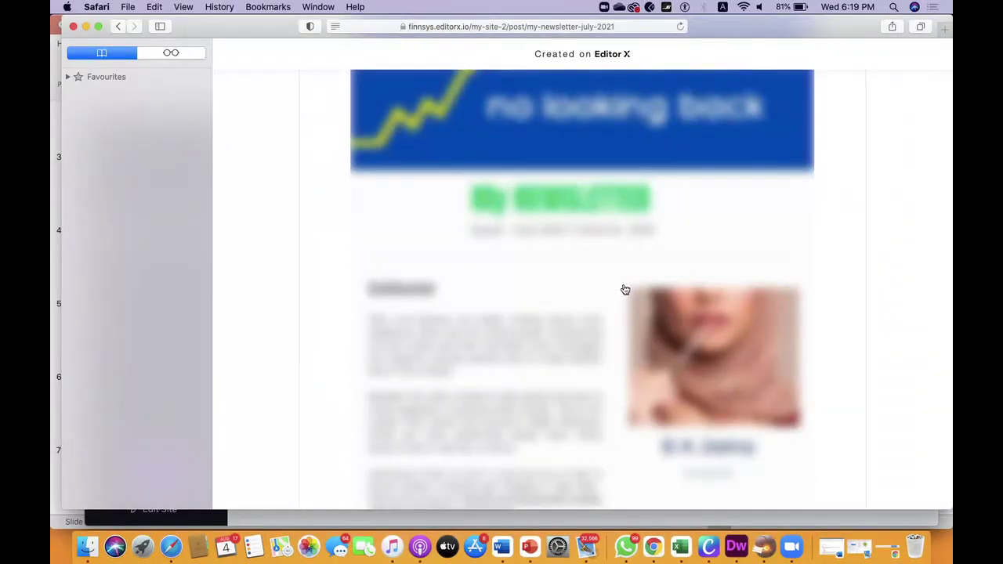
{"action": "scroll", "coordinate": [624, 290], "scroll_direction": "down", "scroll_amount": 8}
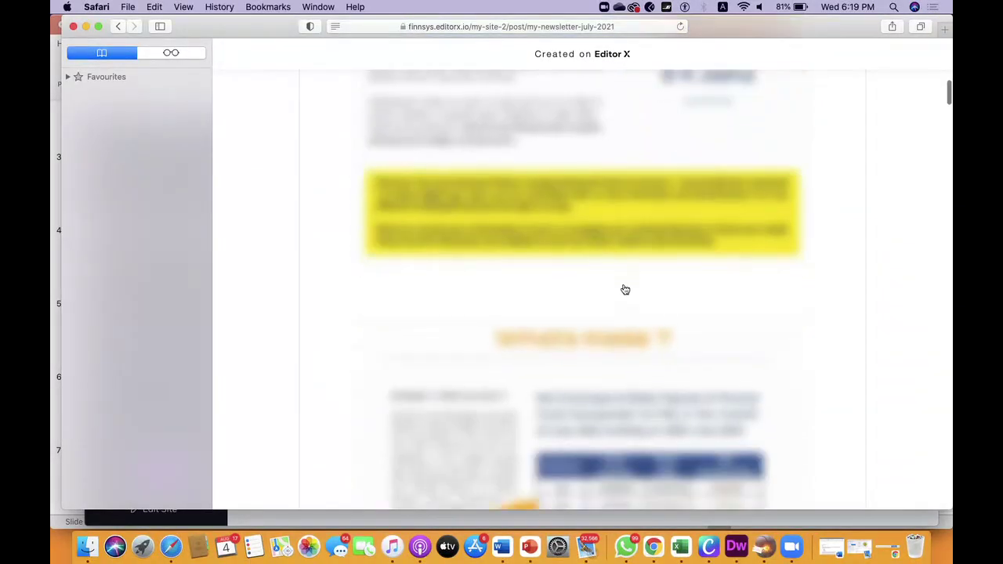
{"action": "scroll", "coordinate": [625, 290], "scroll_direction": "up", "scroll_amount": 12}
{"action": "scroll", "coordinate": [625, 290], "scroll_direction": "up", "scroll_amount": 3}
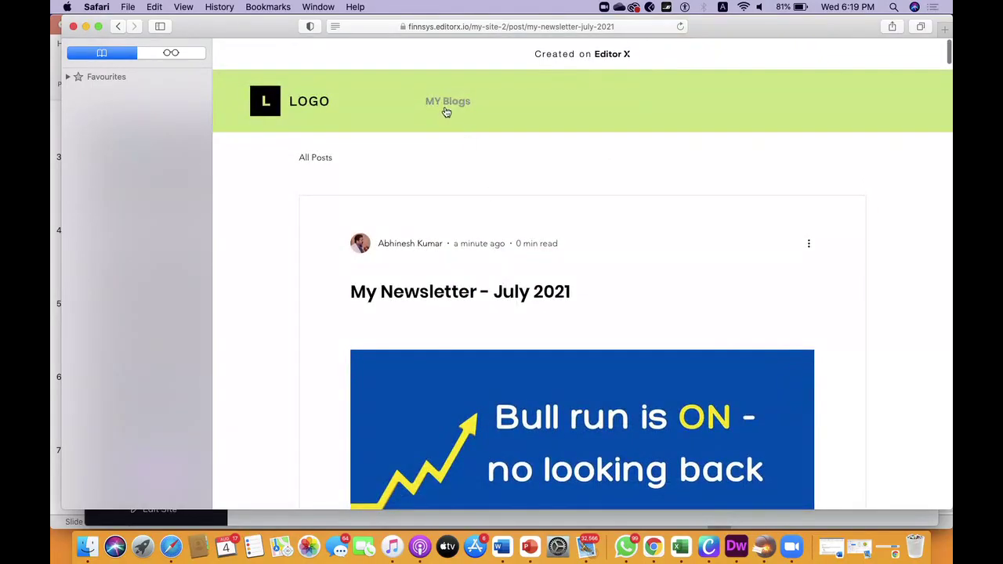
- Go to the site's All Posts list and browse it
{"action": "left_click", "coordinate": [316, 160]}
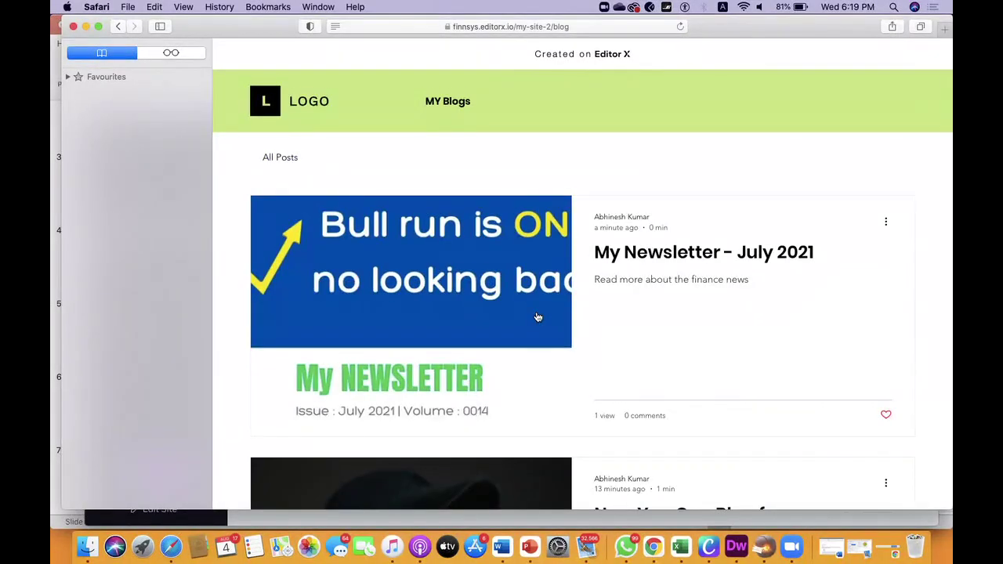
{"action": "scroll", "coordinate": [538, 317], "scroll_direction": "down", "scroll_amount": 5}
{"action": "scroll", "coordinate": [537, 317], "scroll_direction": "down", "scroll_amount": 10}
{"action": "scroll", "coordinate": [470, 298], "scroll_direction": "up", "scroll_amount": 15}
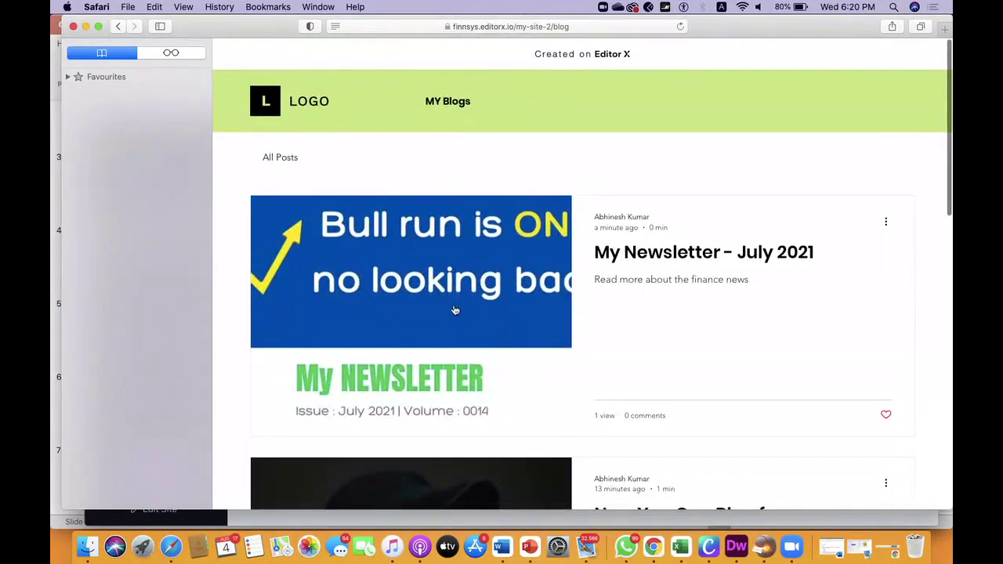
- Reopen the My Newsletter - July 2021 post and check its Share Post options
{"action": "left_click", "coordinate": [638, 256]}
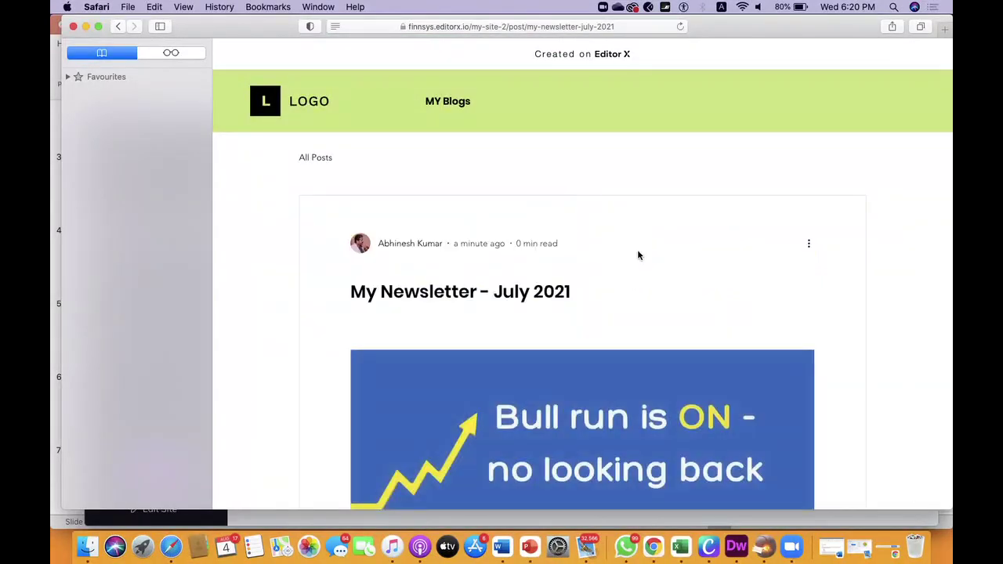
{"action": "scroll", "coordinate": [524, 217], "scroll_direction": "down", "scroll_amount": 10}
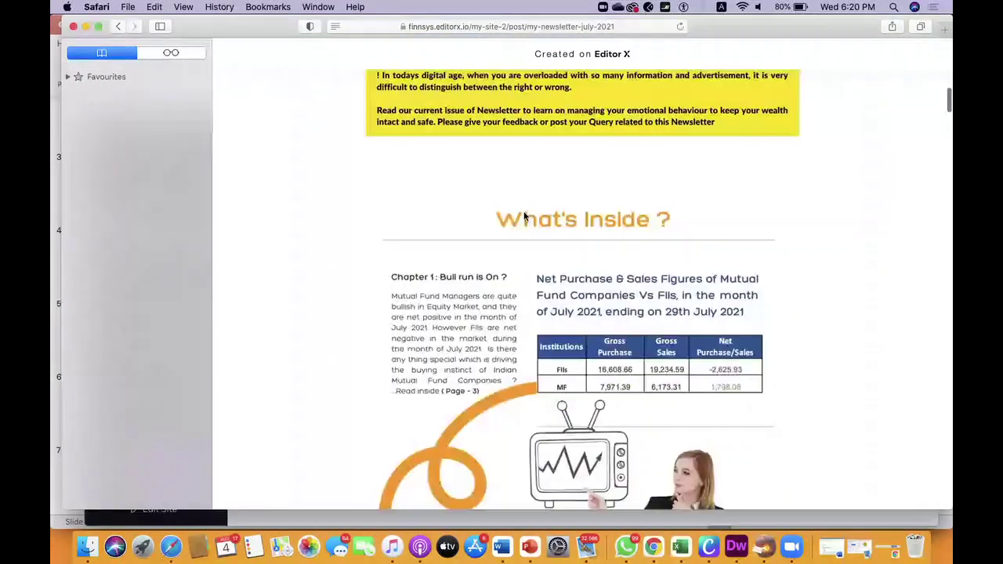
{"action": "scroll", "coordinate": [524, 217], "scroll_direction": "down", "scroll_amount": 10}
{"action": "scroll", "coordinate": [523, 217], "scroll_direction": "up", "scroll_amount": 20}
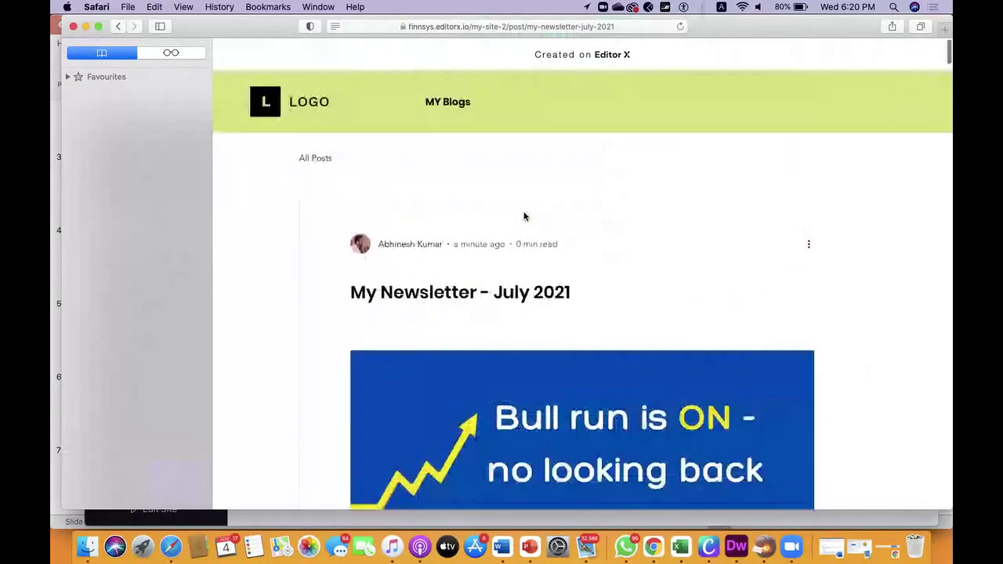
{"action": "left_click", "coordinate": [808, 245]}
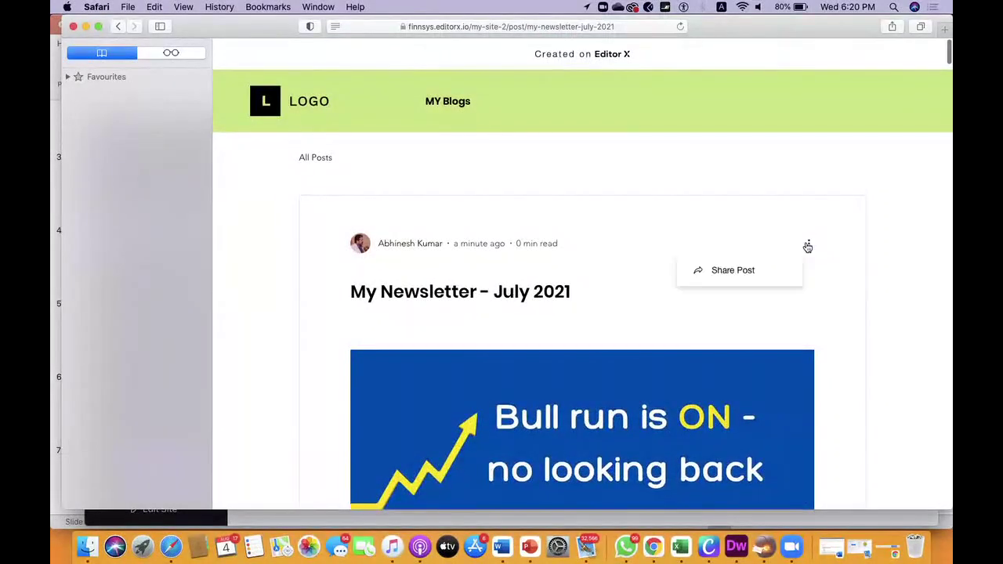
{"action": "left_click", "coordinate": [730, 273]}
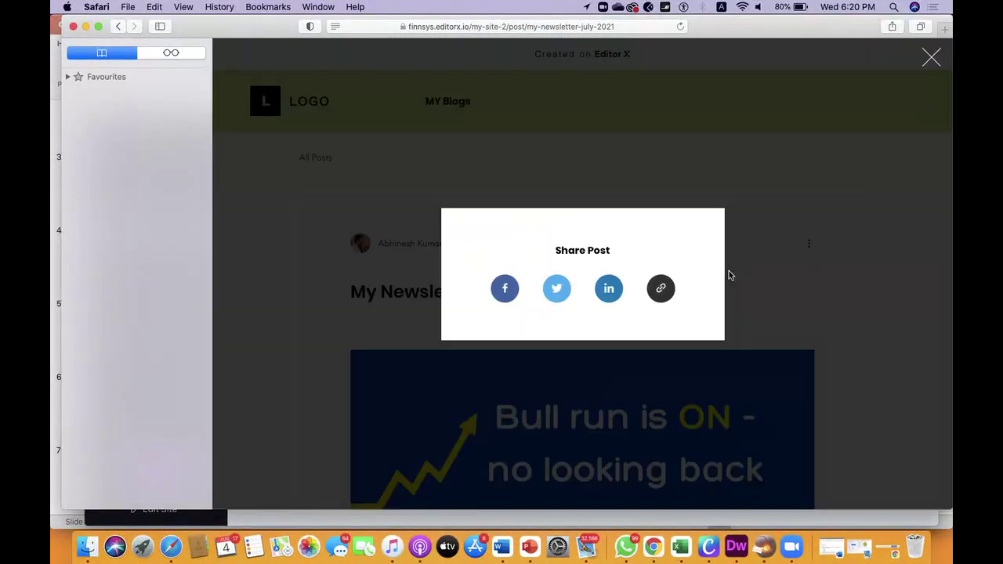
{"action": "left_click", "coordinate": [795, 214]}
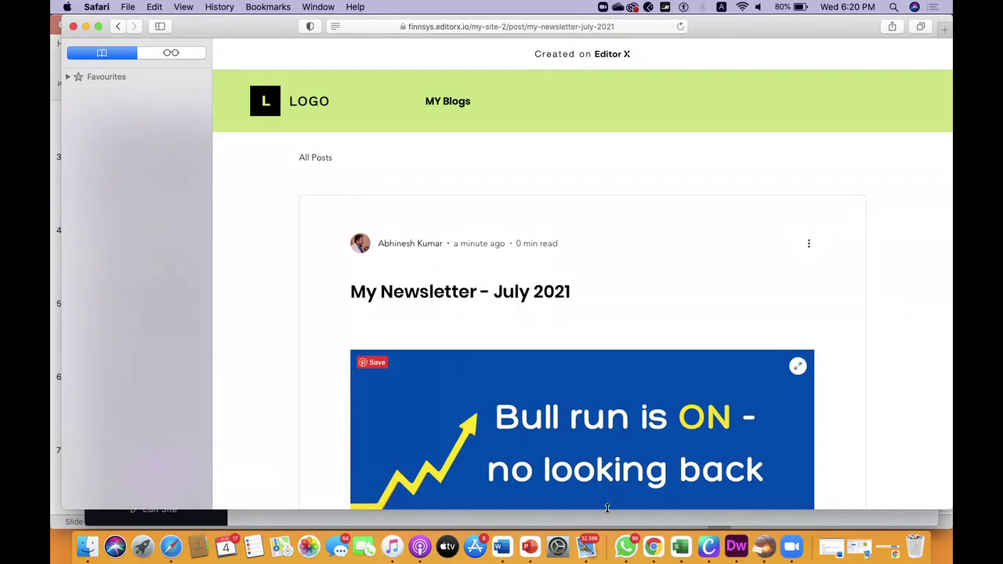
- Select the site address in Step 3 of the PowerPoint promotion slide, then switch back to Safari
{"action": "left_click", "coordinate": [531, 548]}
{"action": "left_click", "coordinate": [627, 373]}
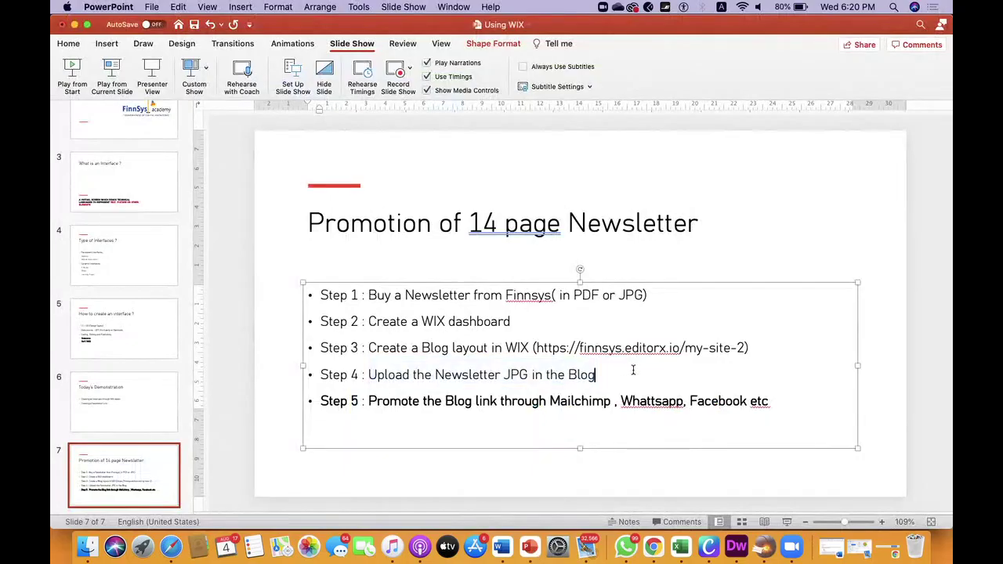
{"action": "left_click_drag", "start_coordinate": [536, 347], "coordinate": [697, 343]}
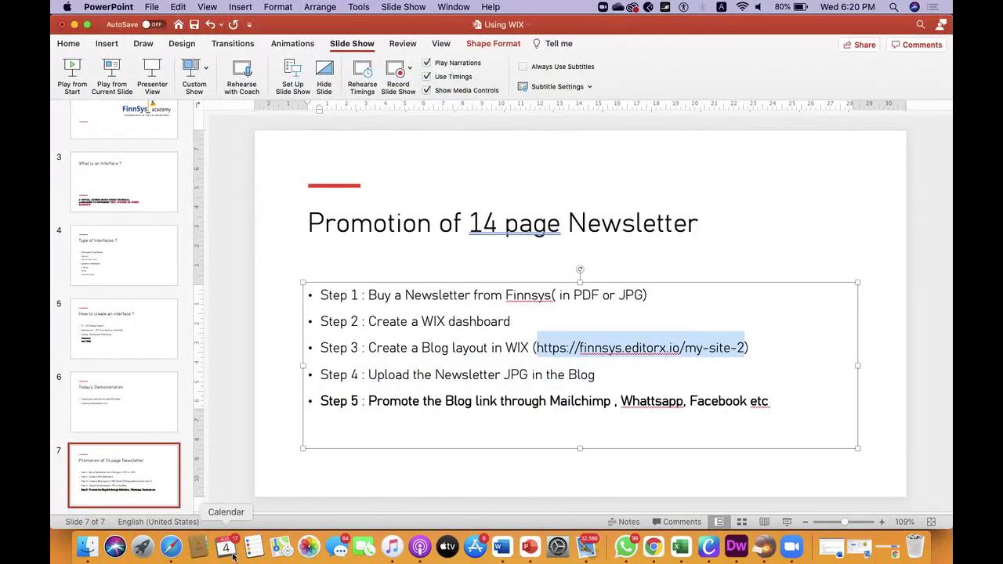
{"action": "left_click", "coordinate": [174, 546]}
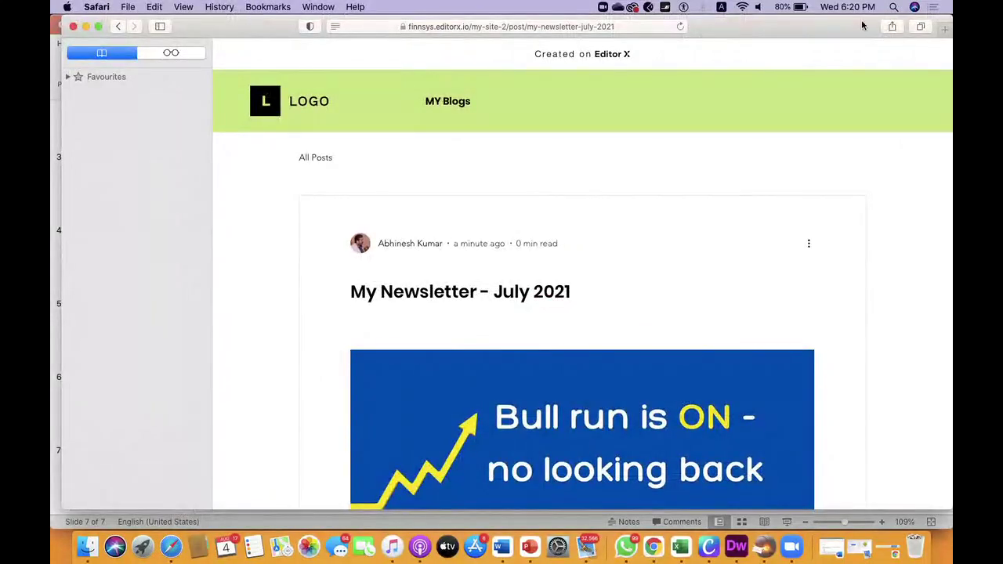
- Open finnsys.editorx.io/my-site-2 in a new Safari tab, then switch to Chrome's Editor X dashboard
{"action": "left_click", "coordinate": [946, 31]}
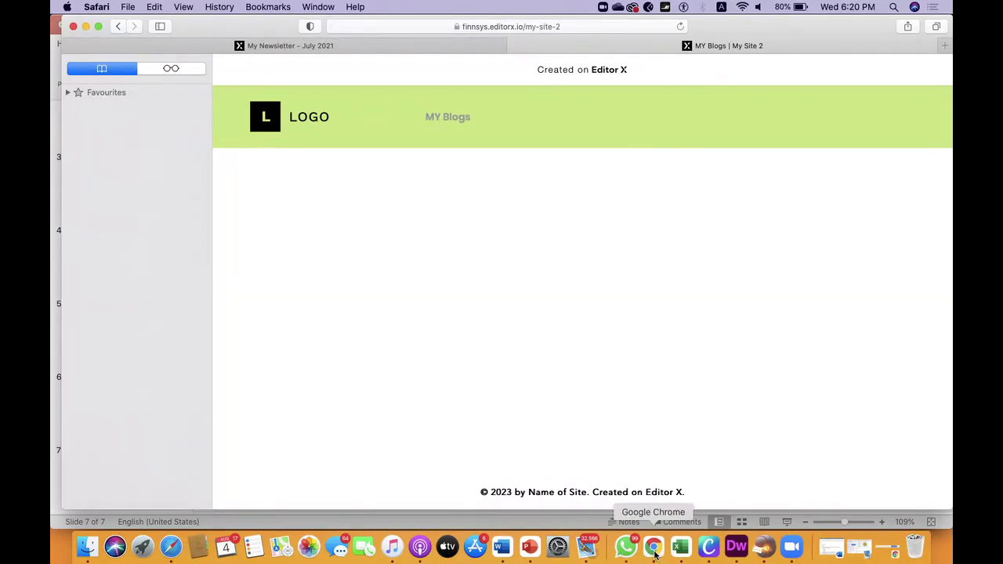
{"action": "left_click", "coordinate": [654, 548]}
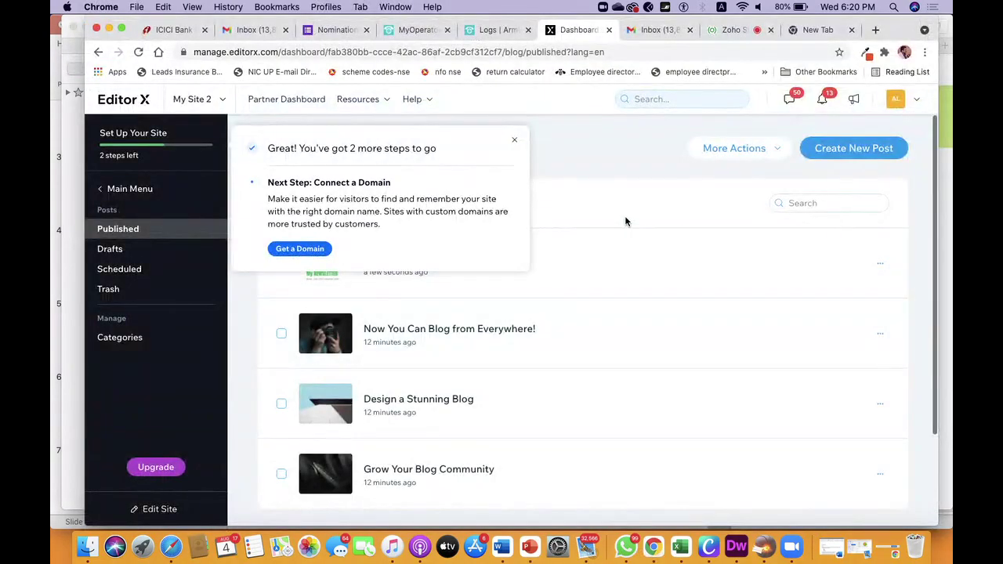
- Dismiss the 2-more-steps reminder, check the newsletter row's options, and close the Dashboard tab
{"action": "left_click", "coordinate": [513, 141]}
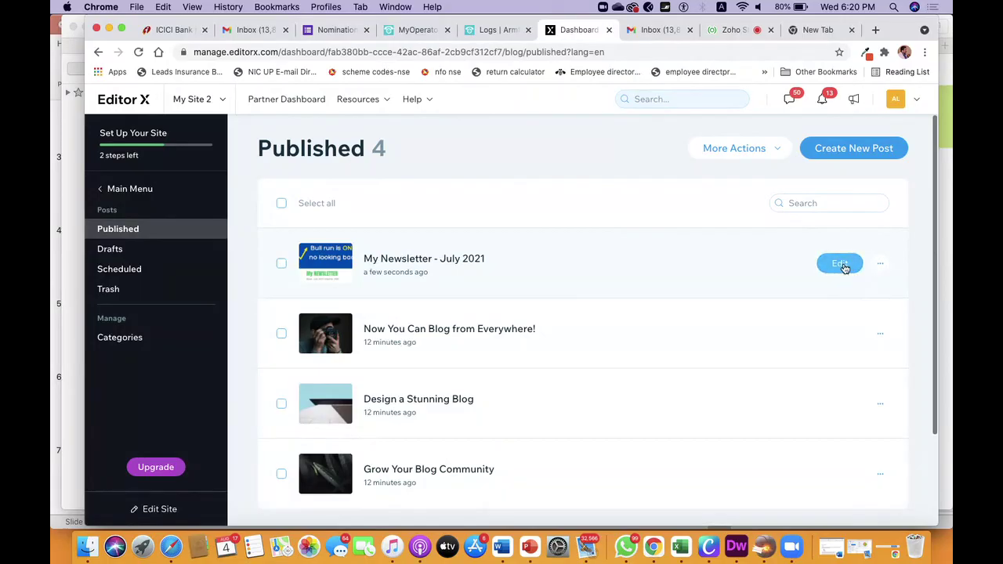
{"action": "left_click", "coordinate": [880, 265]}
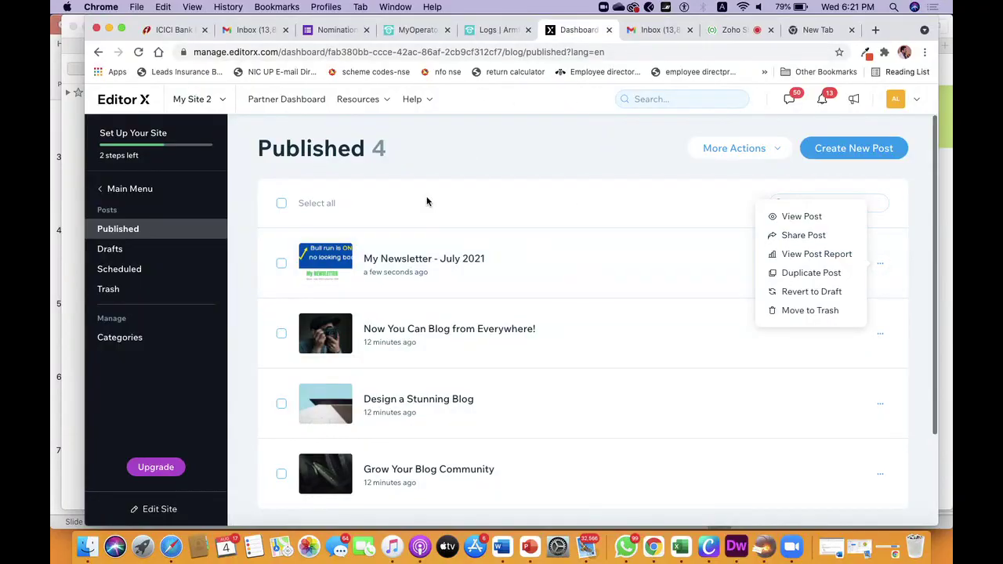
{"action": "left_click", "coordinate": [608, 31]}
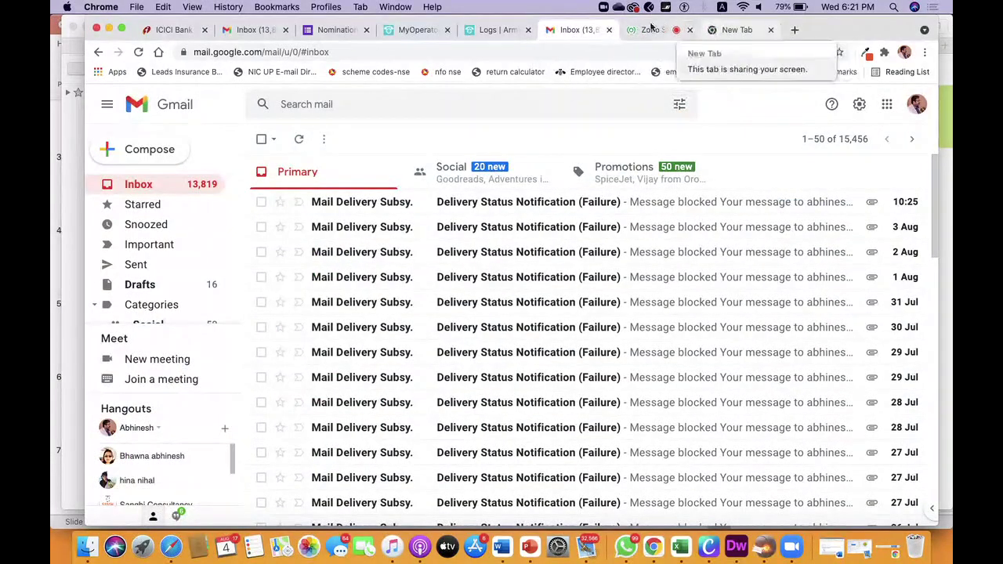
- Play the 'Promotion of 14 page Newsletter' slide full-screen from the current slide
{"action": "left_click", "coordinate": [528, 546]}
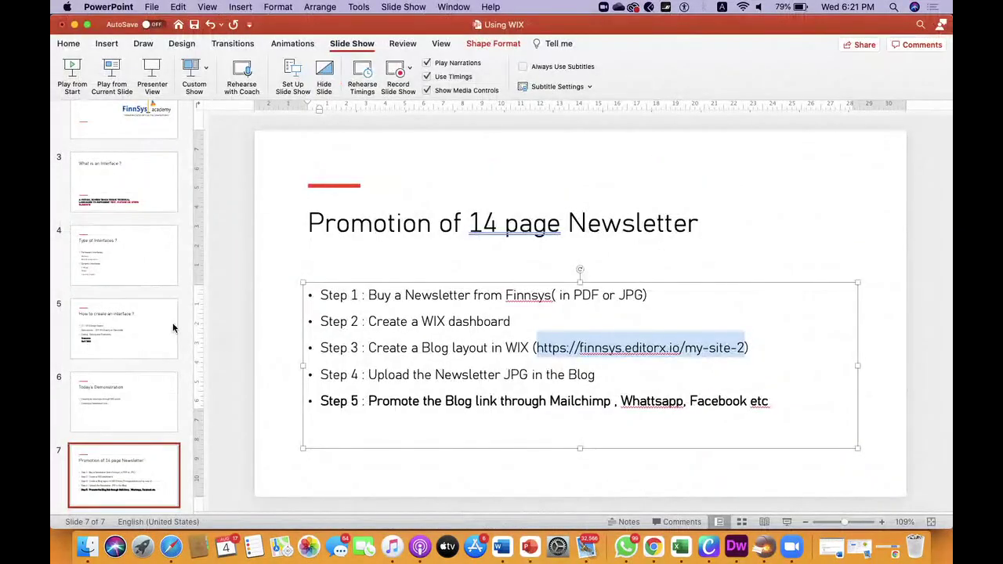
{"action": "left_click", "coordinate": [112, 75]}
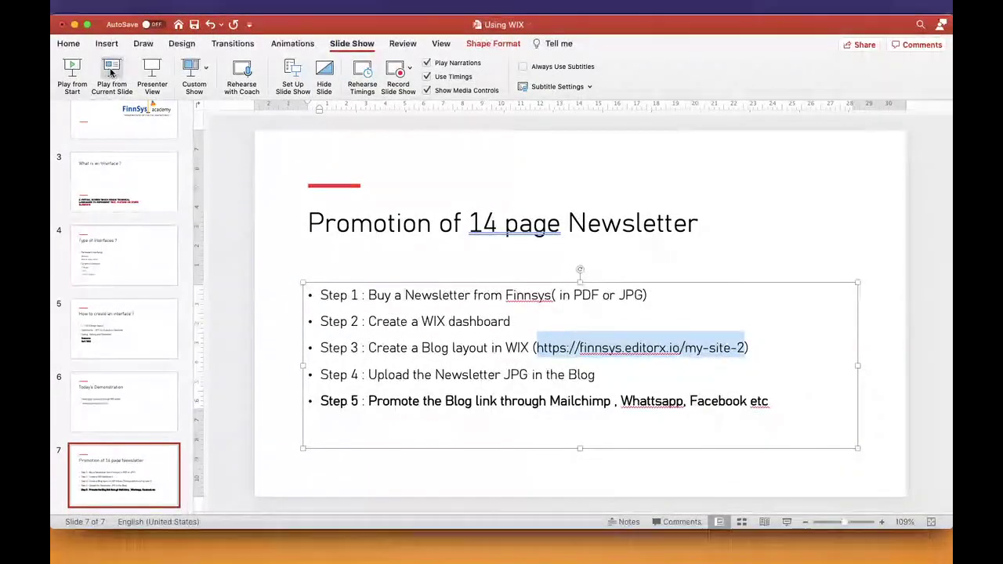